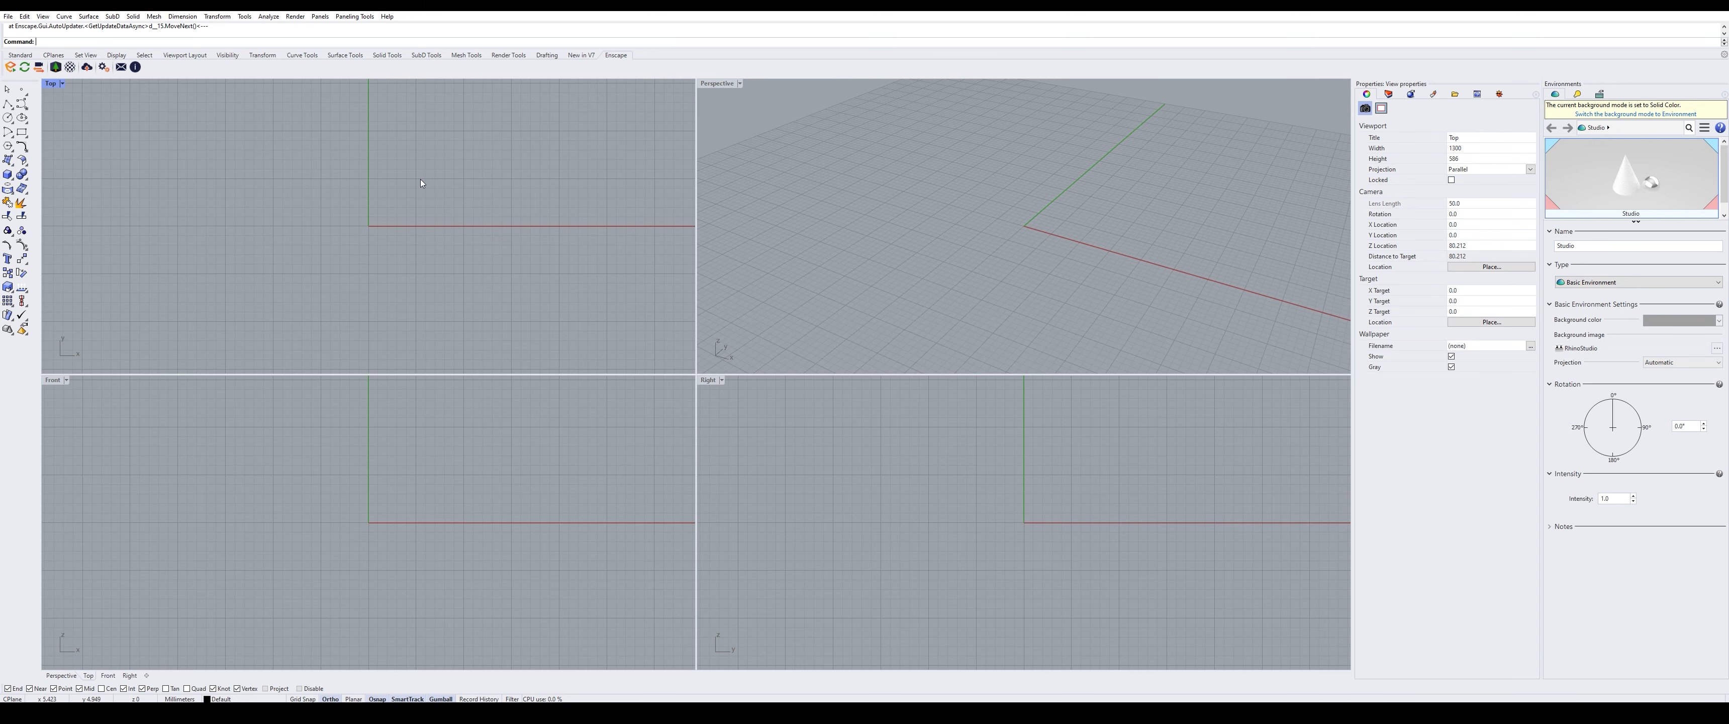
- Maximize the Top view and create a rectangular surface from four corner points
double_click(59, 84)
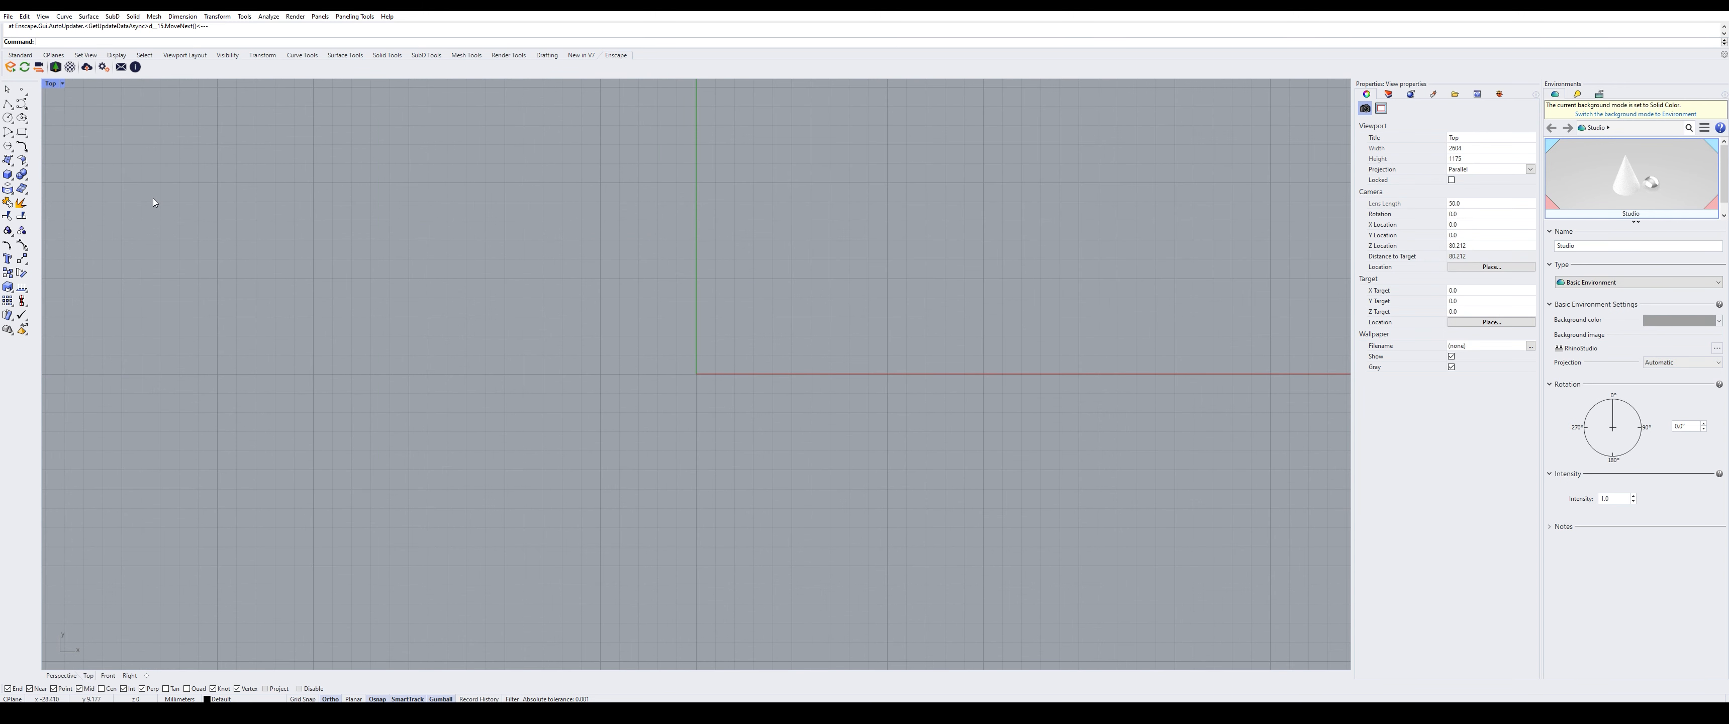
click(9, 160)
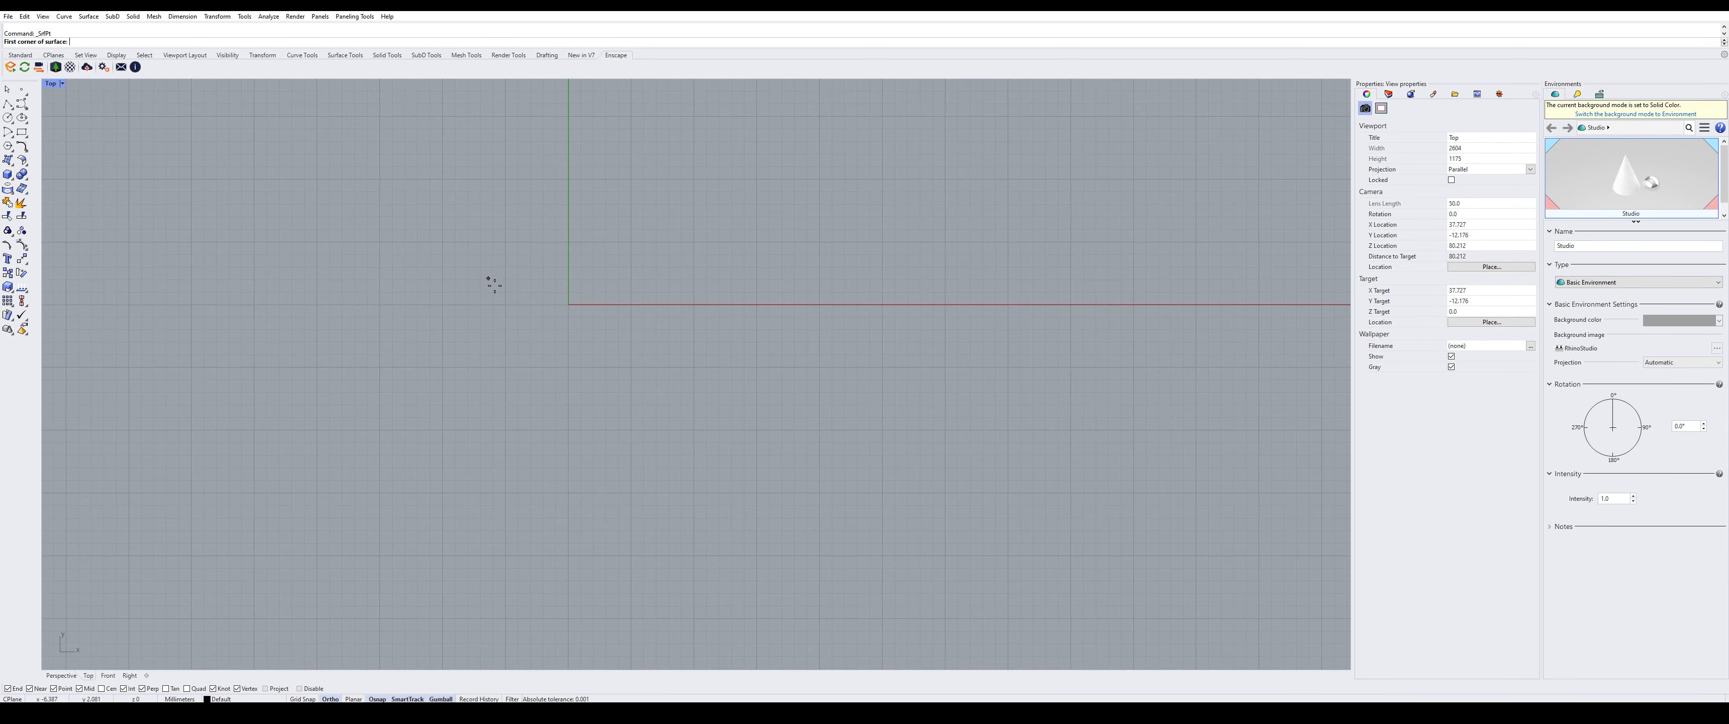
click(313, 113)
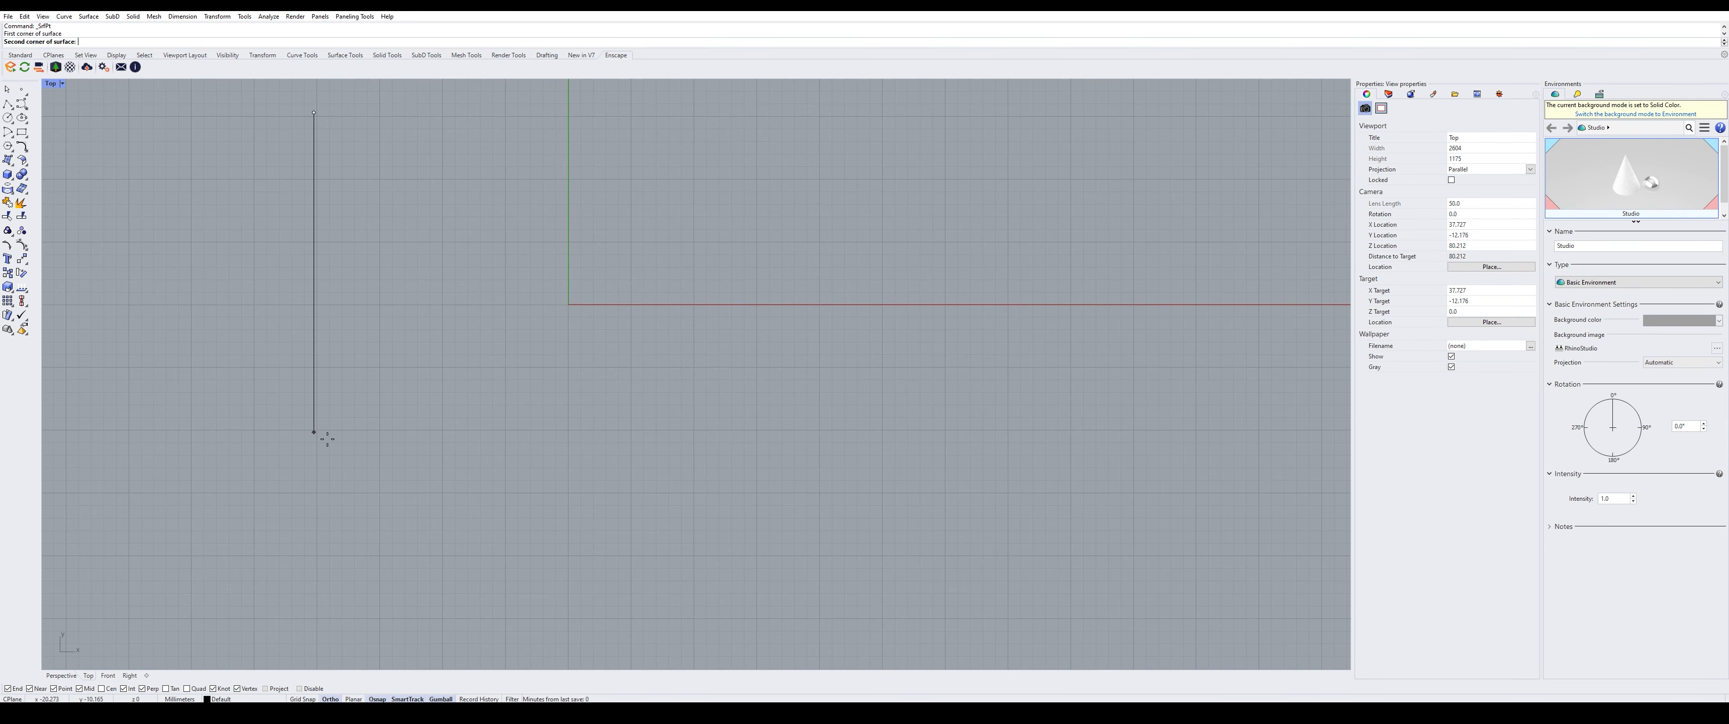
click(313, 431)
click(944, 432)
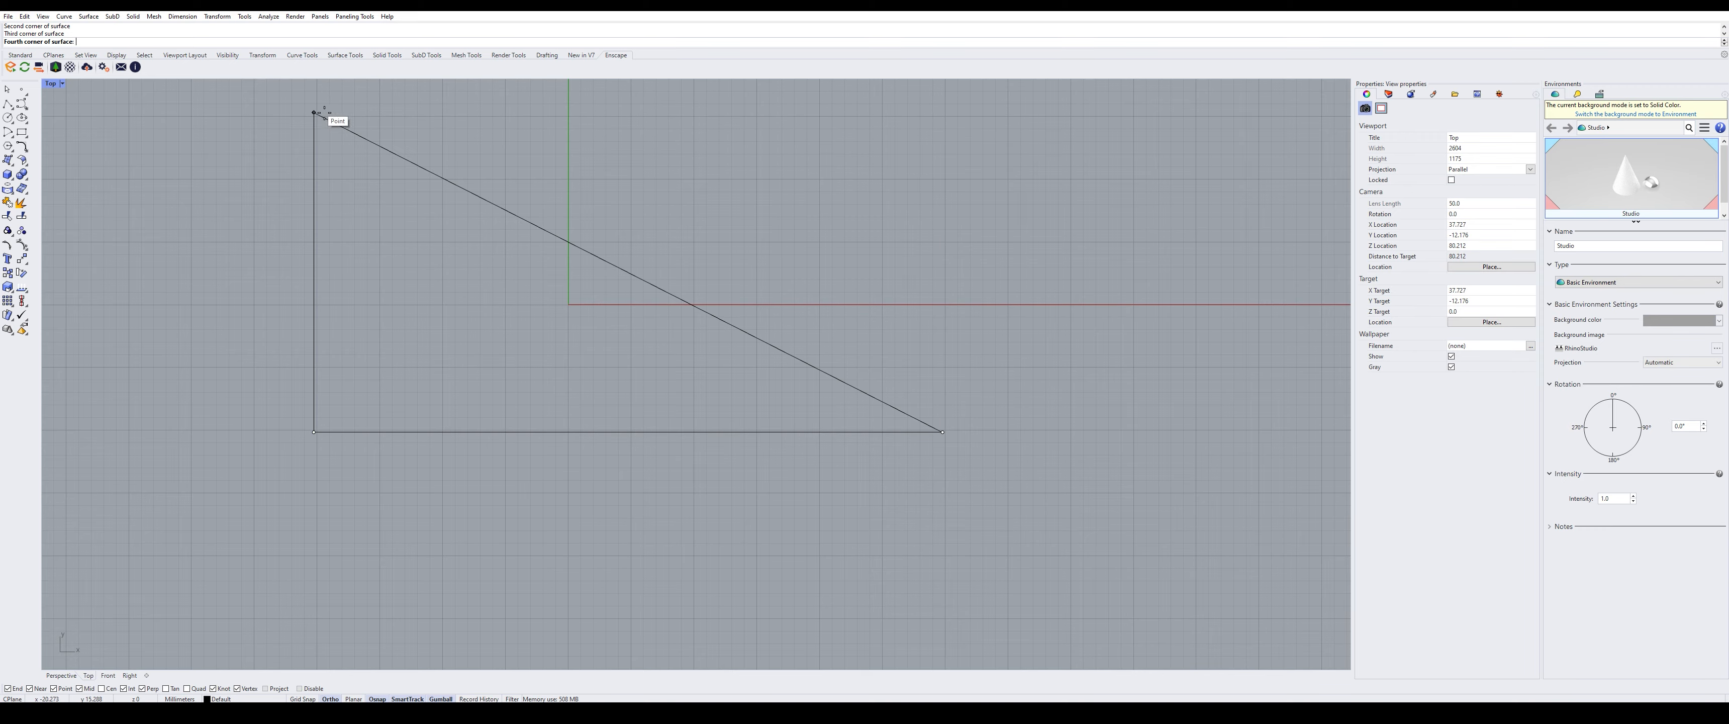
click(942, 113)
- Set the Top view to Shaded and move the surface left to centre it on the origin
scroll(691, 210, down, 3)
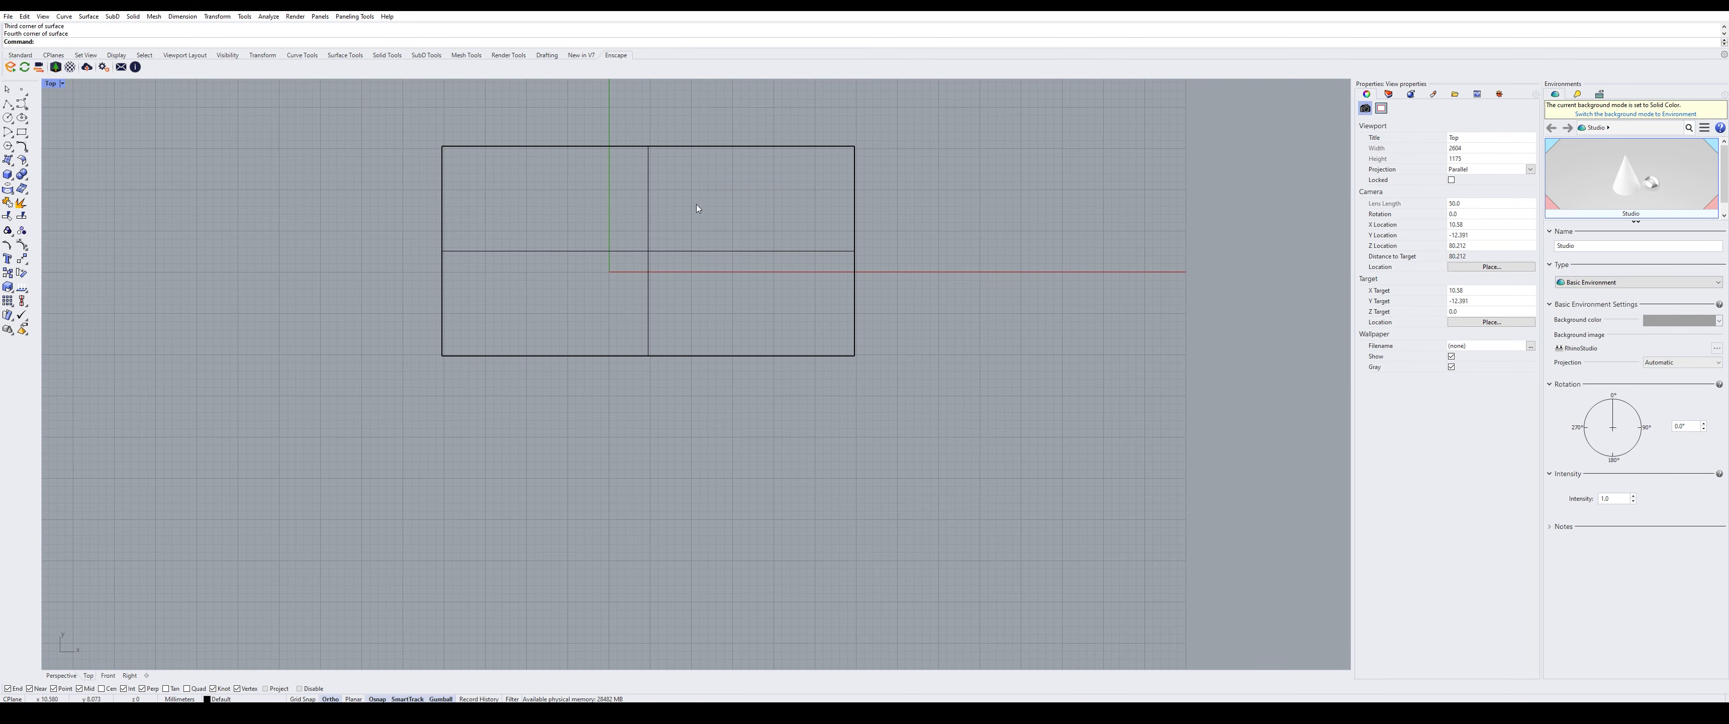
click(62, 83)
click(68, 123)
right_drag(780, 250, 790, 290)
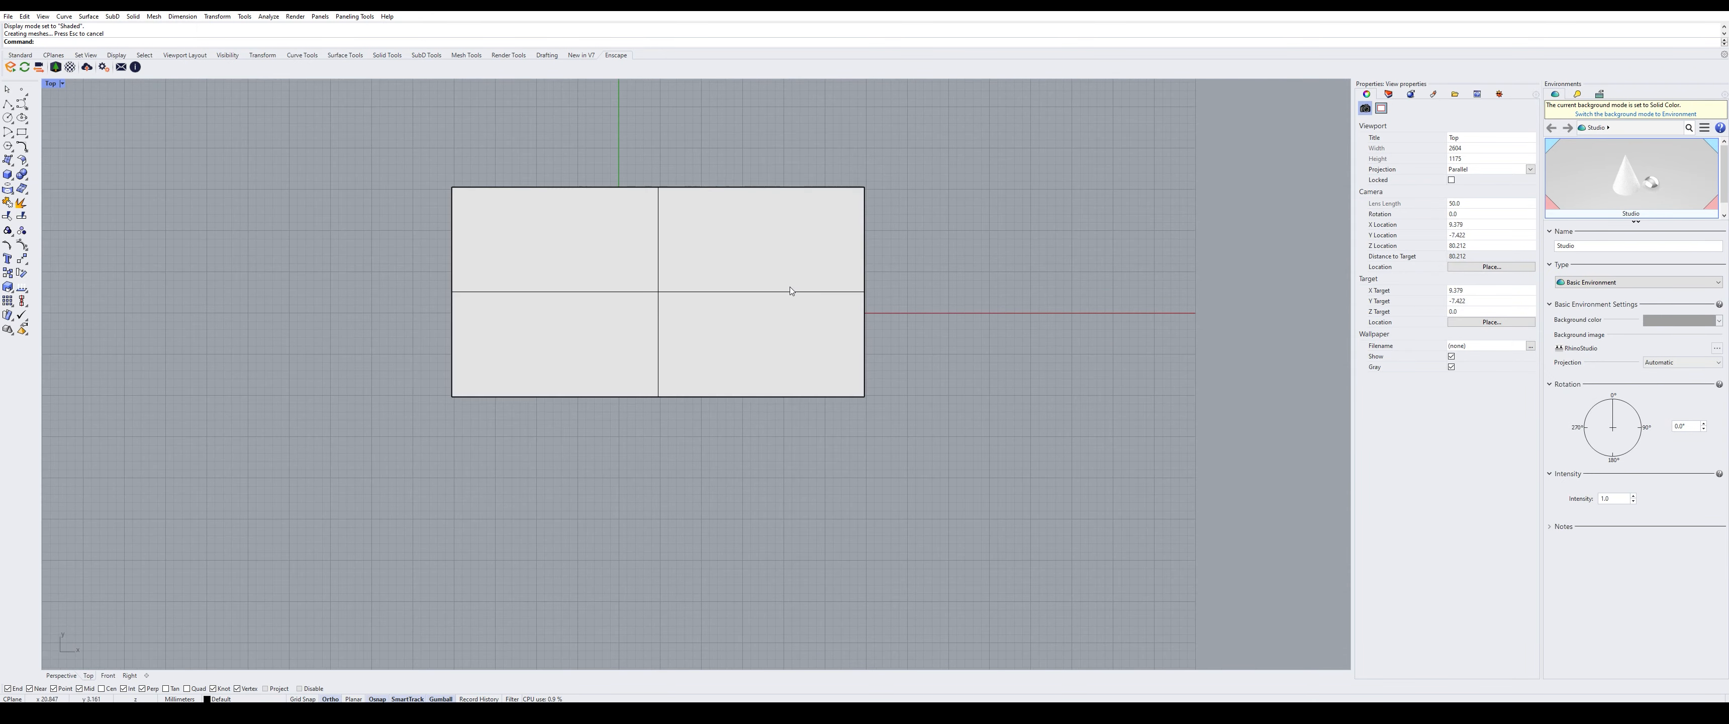
click(749, 278)
drag(686, 292, 622, 275)
click(721, 177)
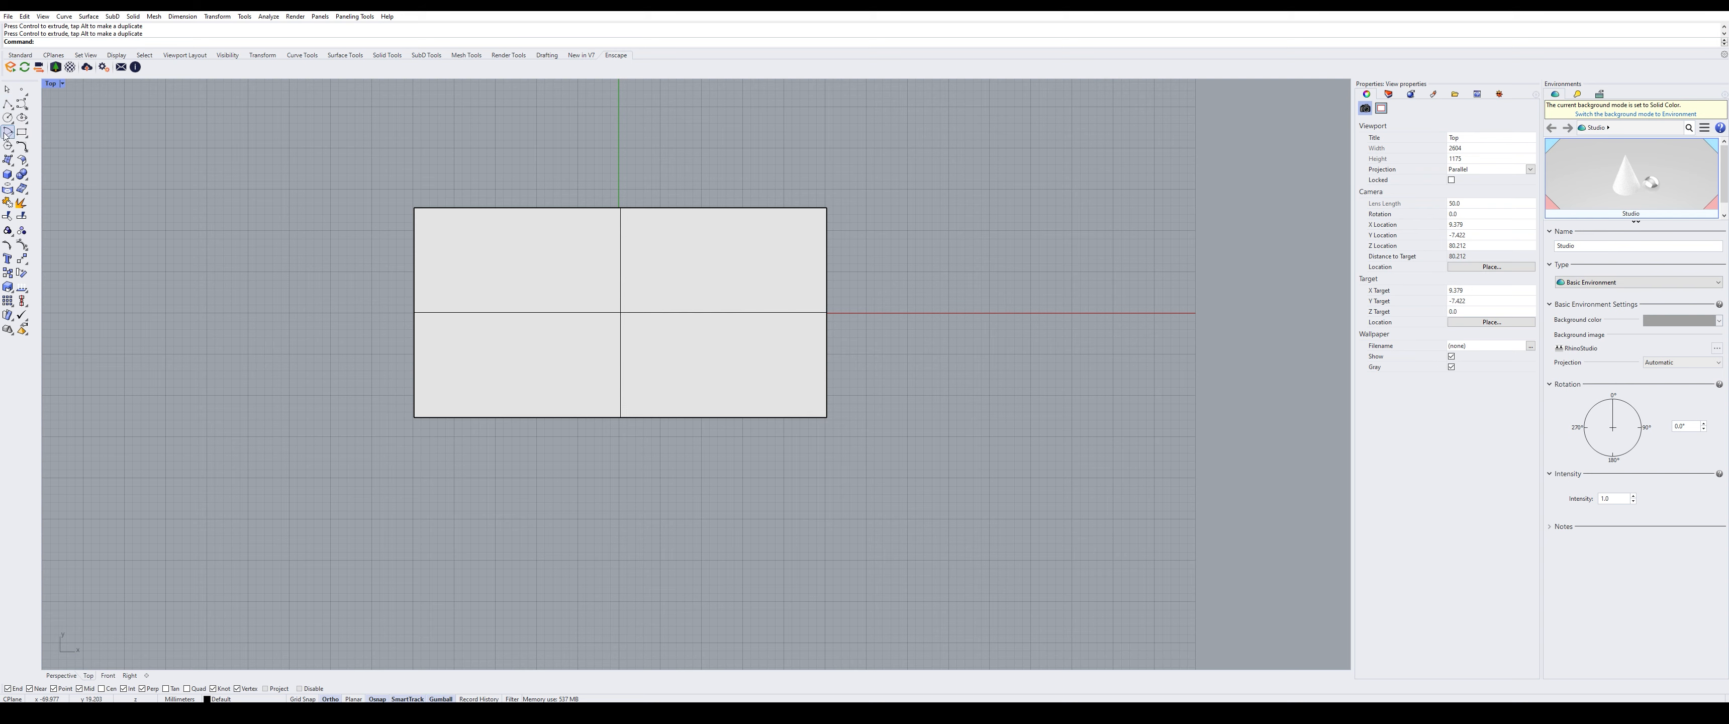
- Draw a polyline from below the rectangle up to the X axis and right past its edge
click(7, 104)
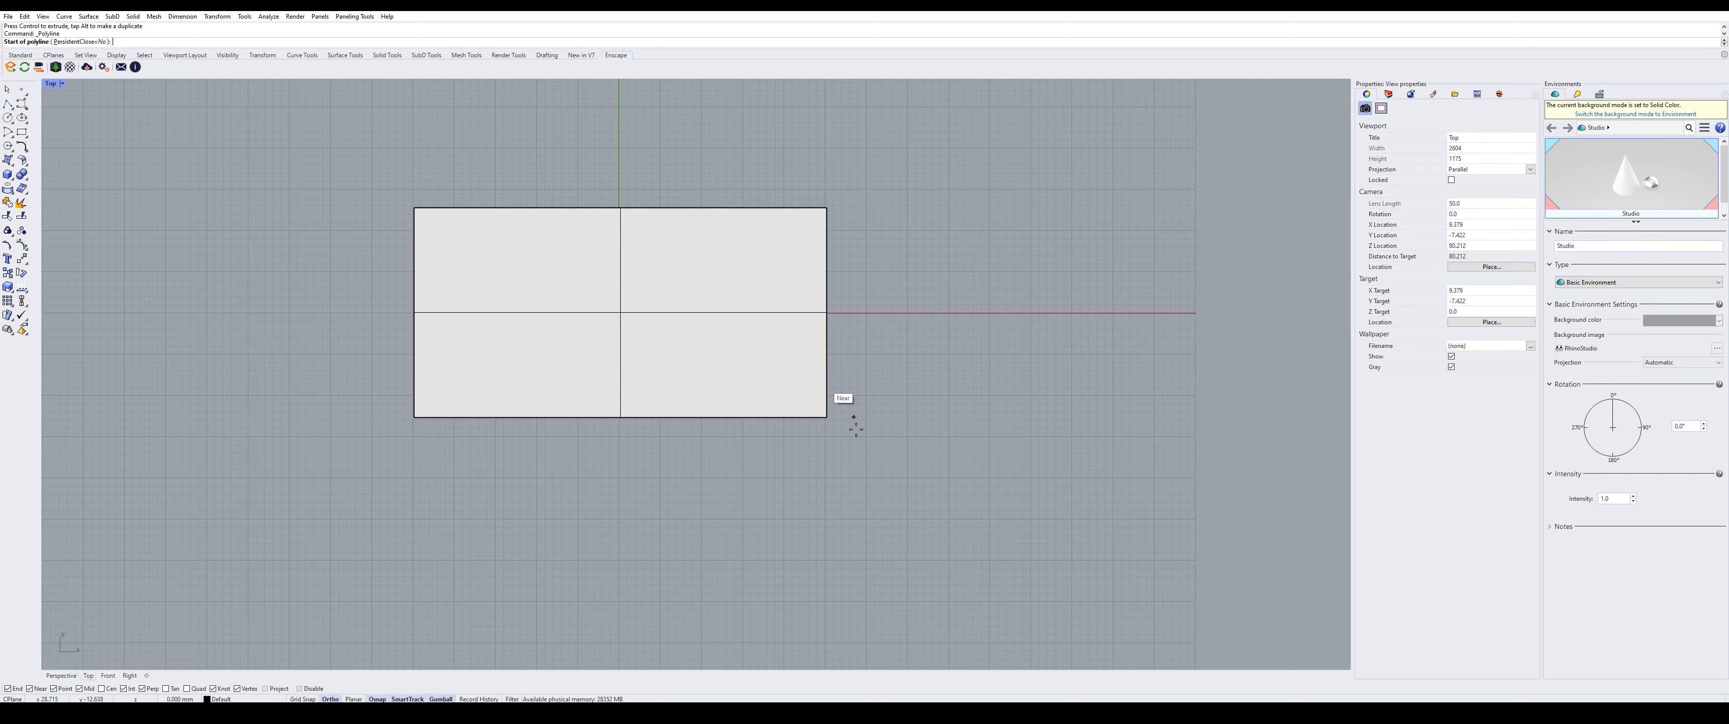
click(701, 441)
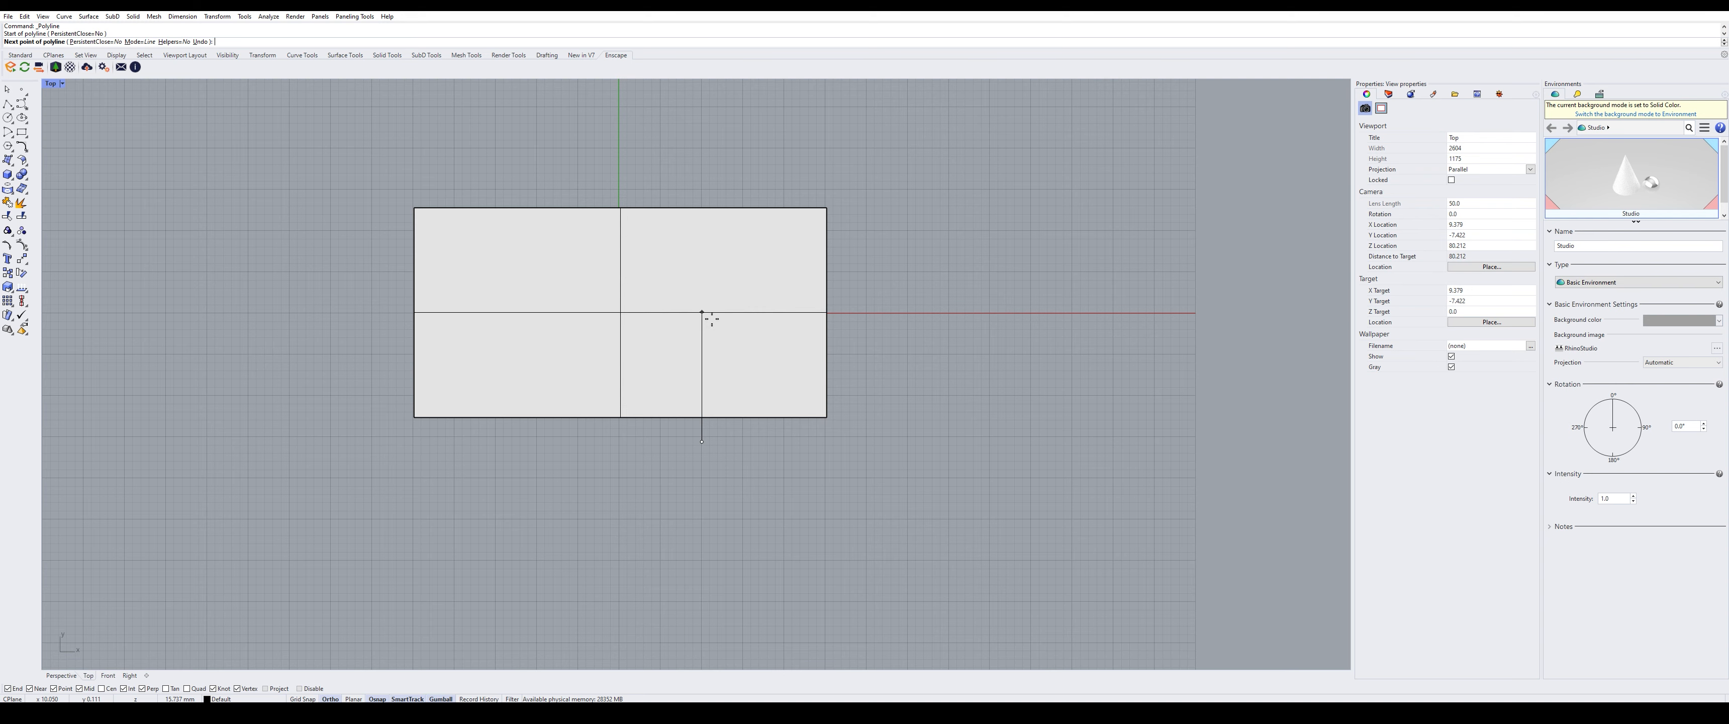
click(701, 312)
click(892, 313)
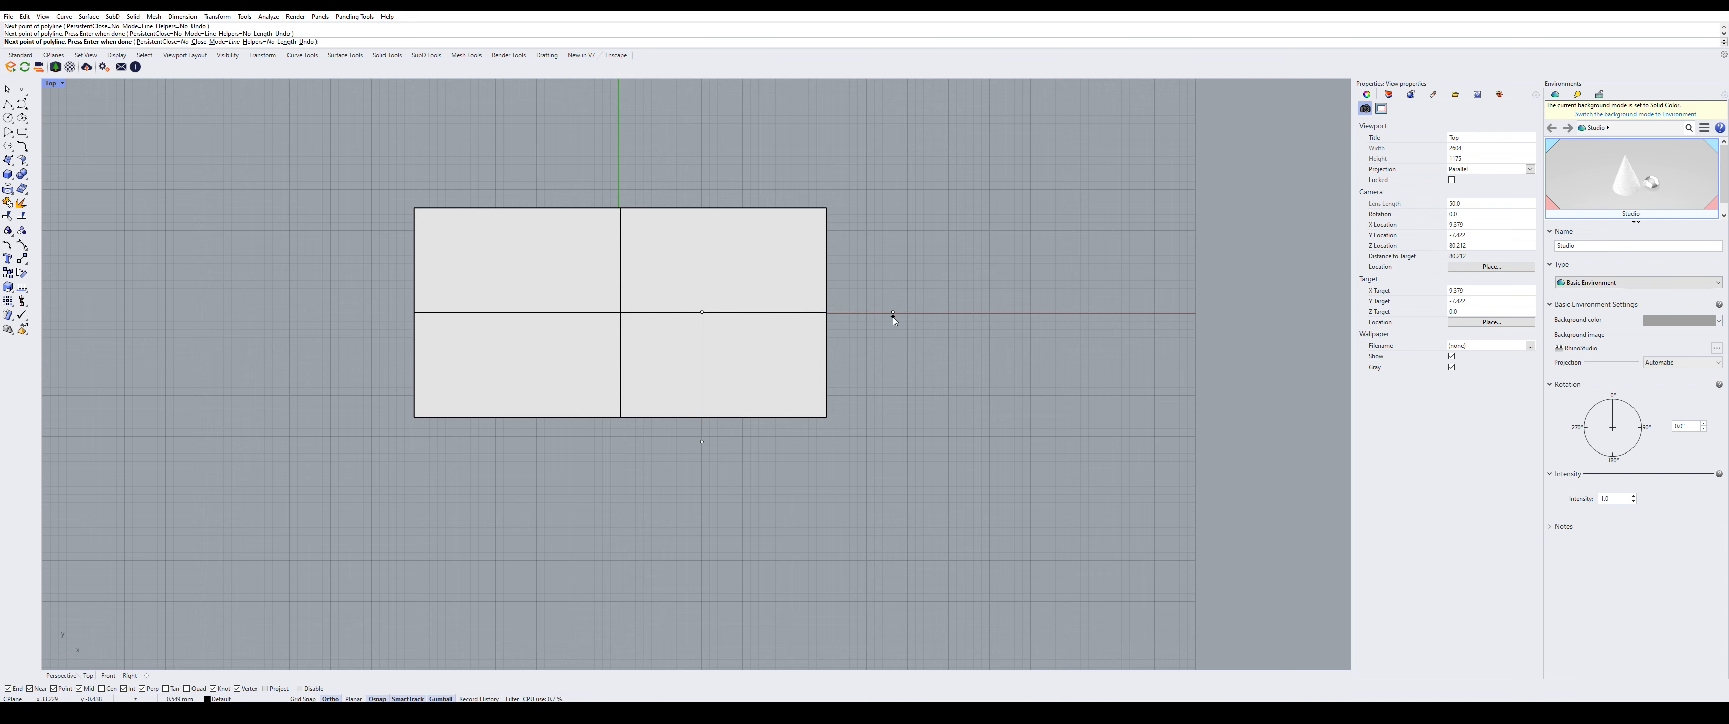
key(Return)
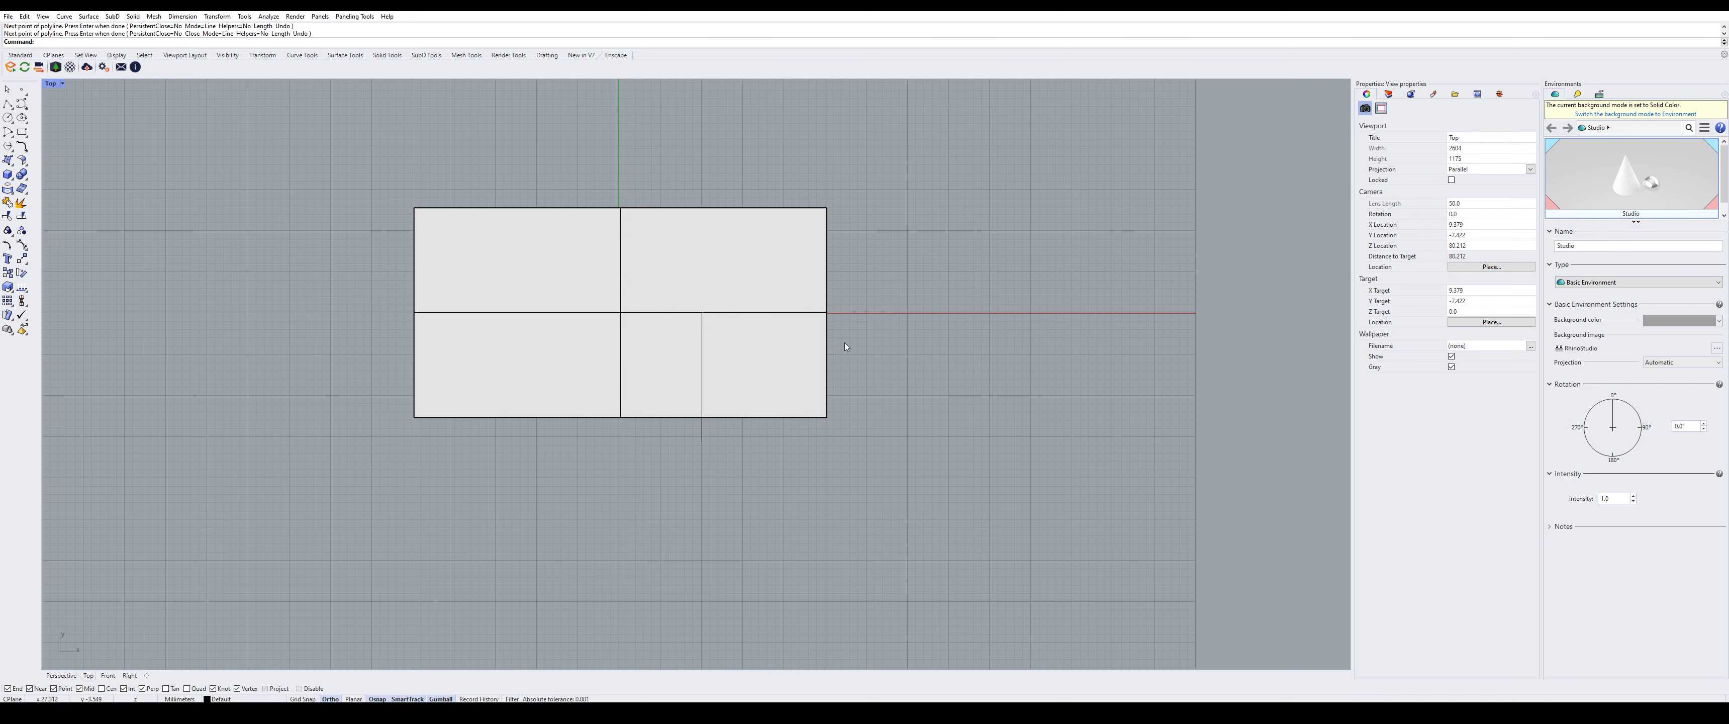
- Split the rectangle surface using the L-shaped polyline as the cutter
click(783, 207)
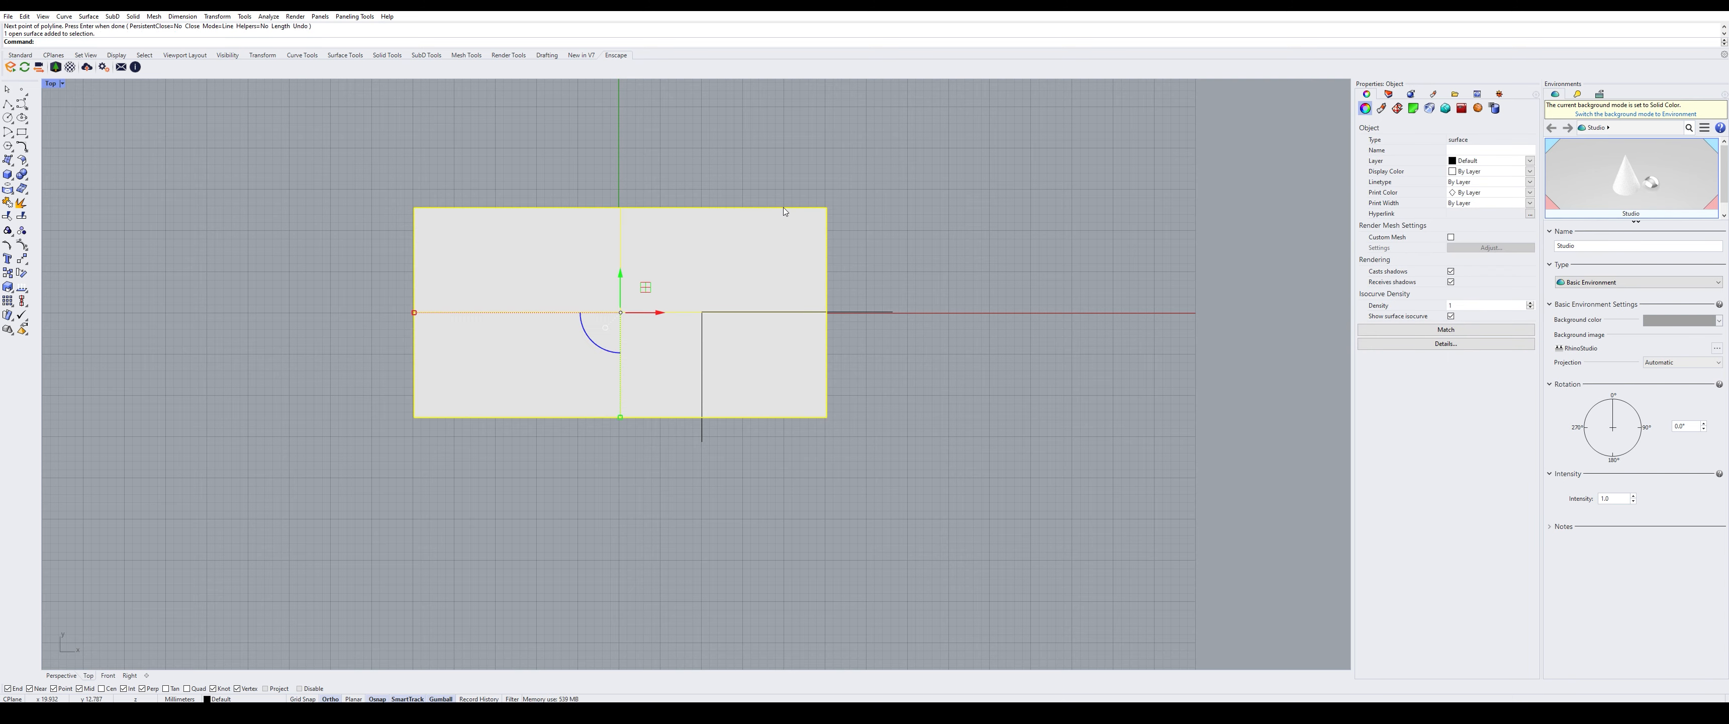
text(split)
key(Return)
click(798, 312)
key(Return)
- Check the split result by selecting the small lower-right and large L-shaped pieces in turn
click(807, 361)
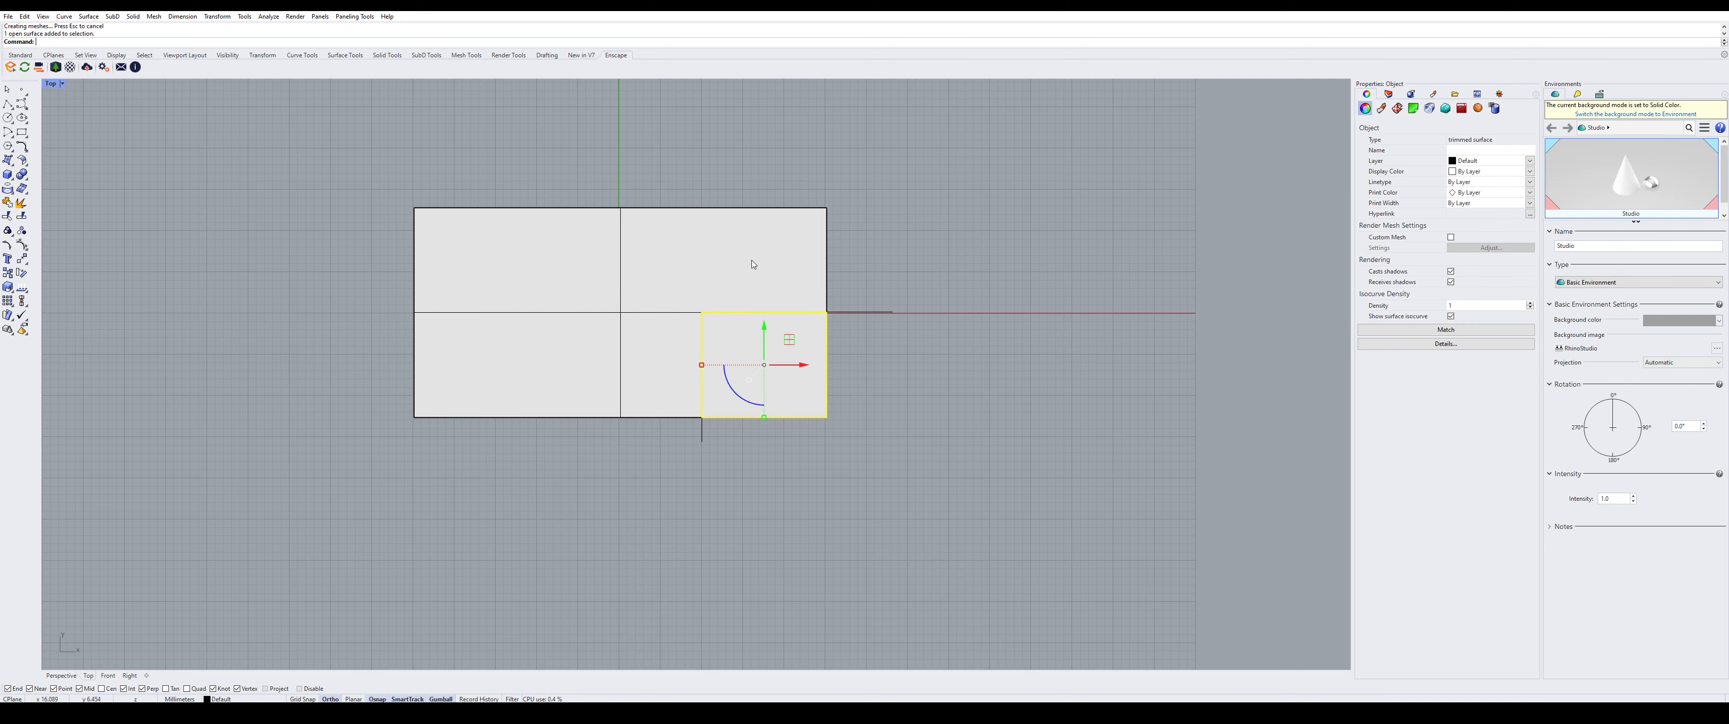
click(743, 268)
click(801, 356)
click(714, 266)
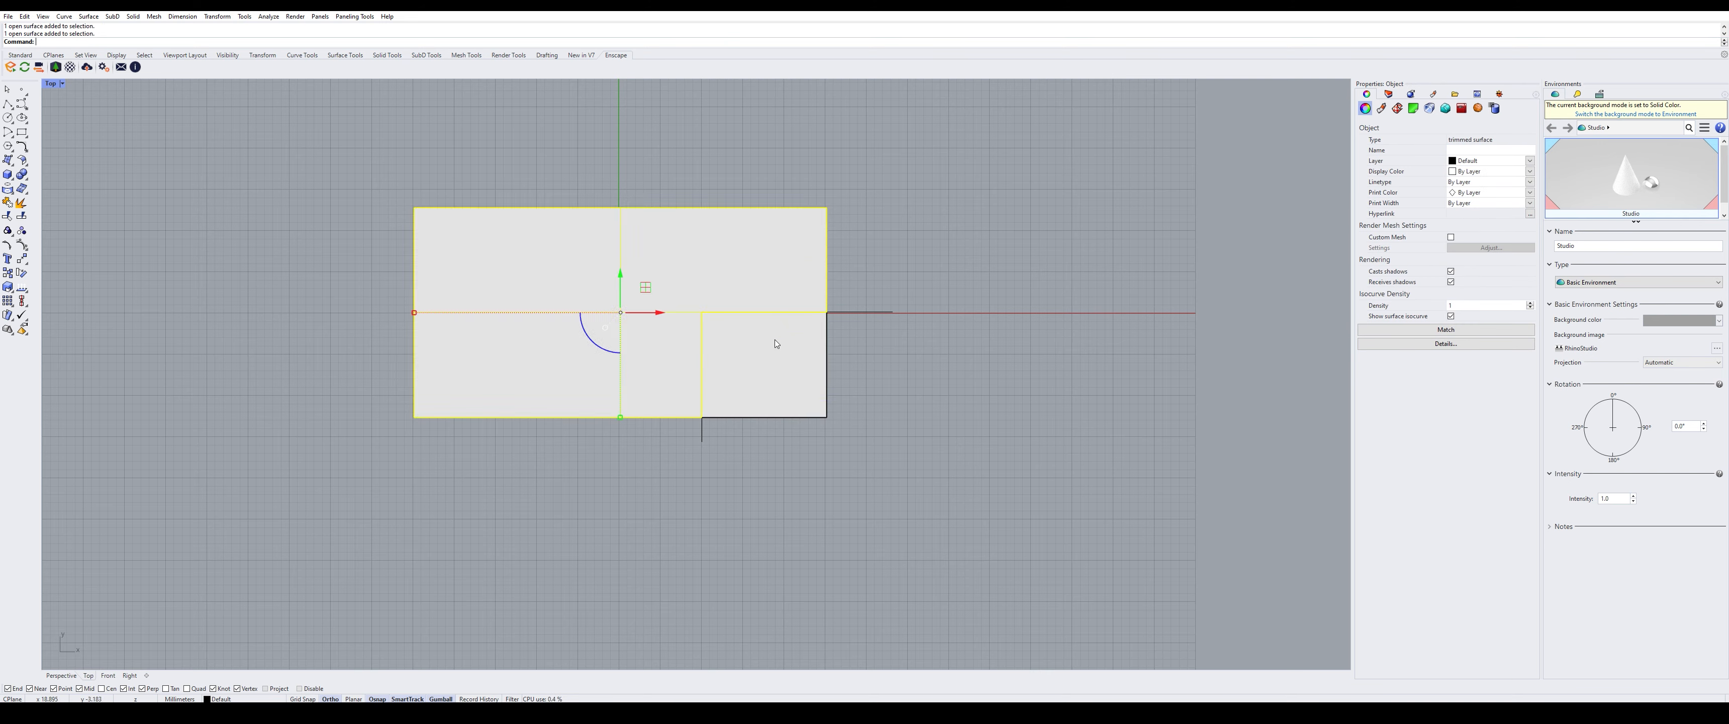
click(774, 340)
click(715, 281)
click(765, 343)
click(717, 280)
click(766, 338)
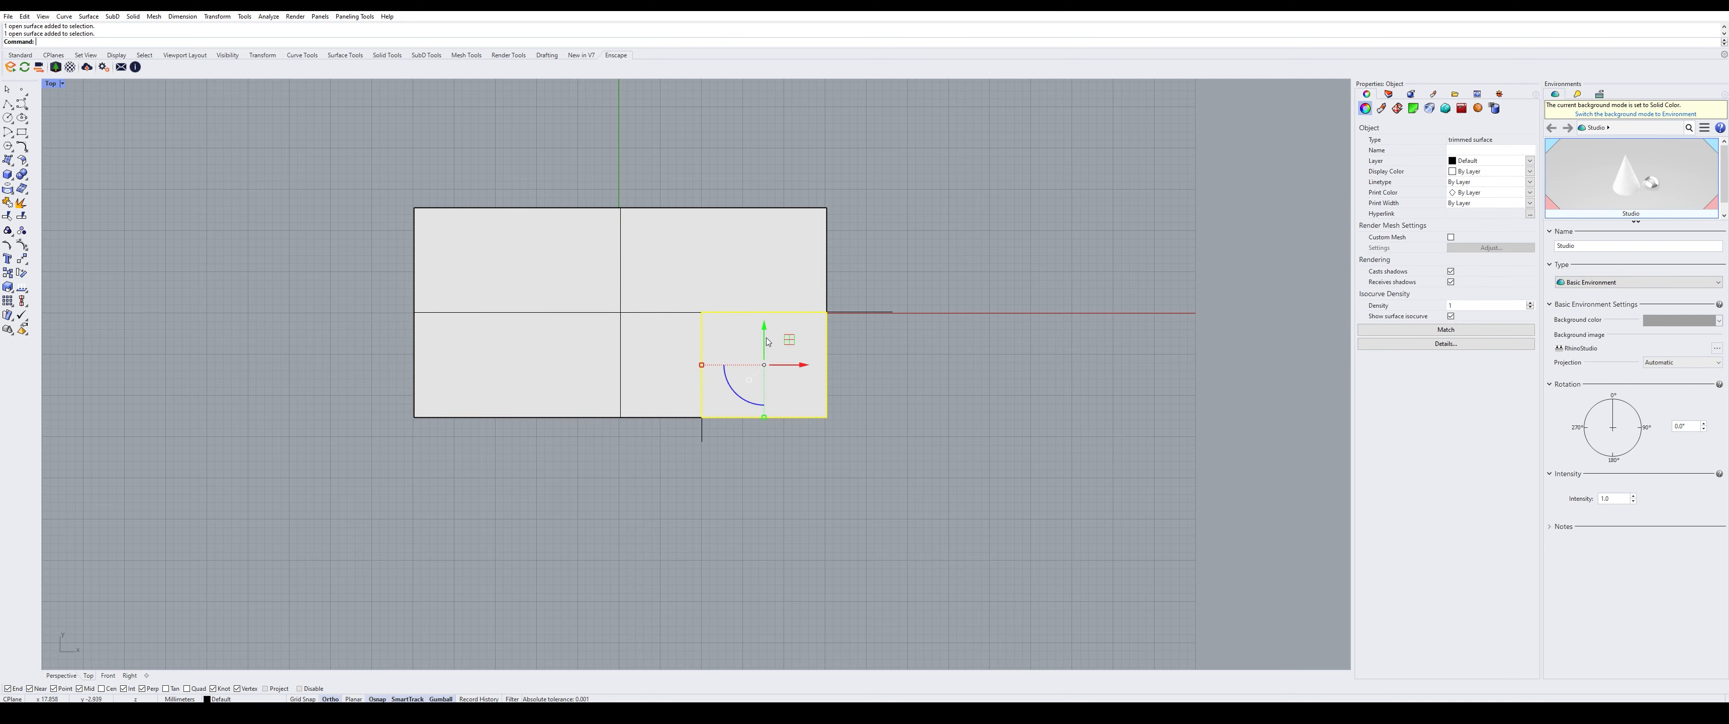
- Join both split pieces into one polysurface and clear the selection
text(j)
shift+click(699, 262)
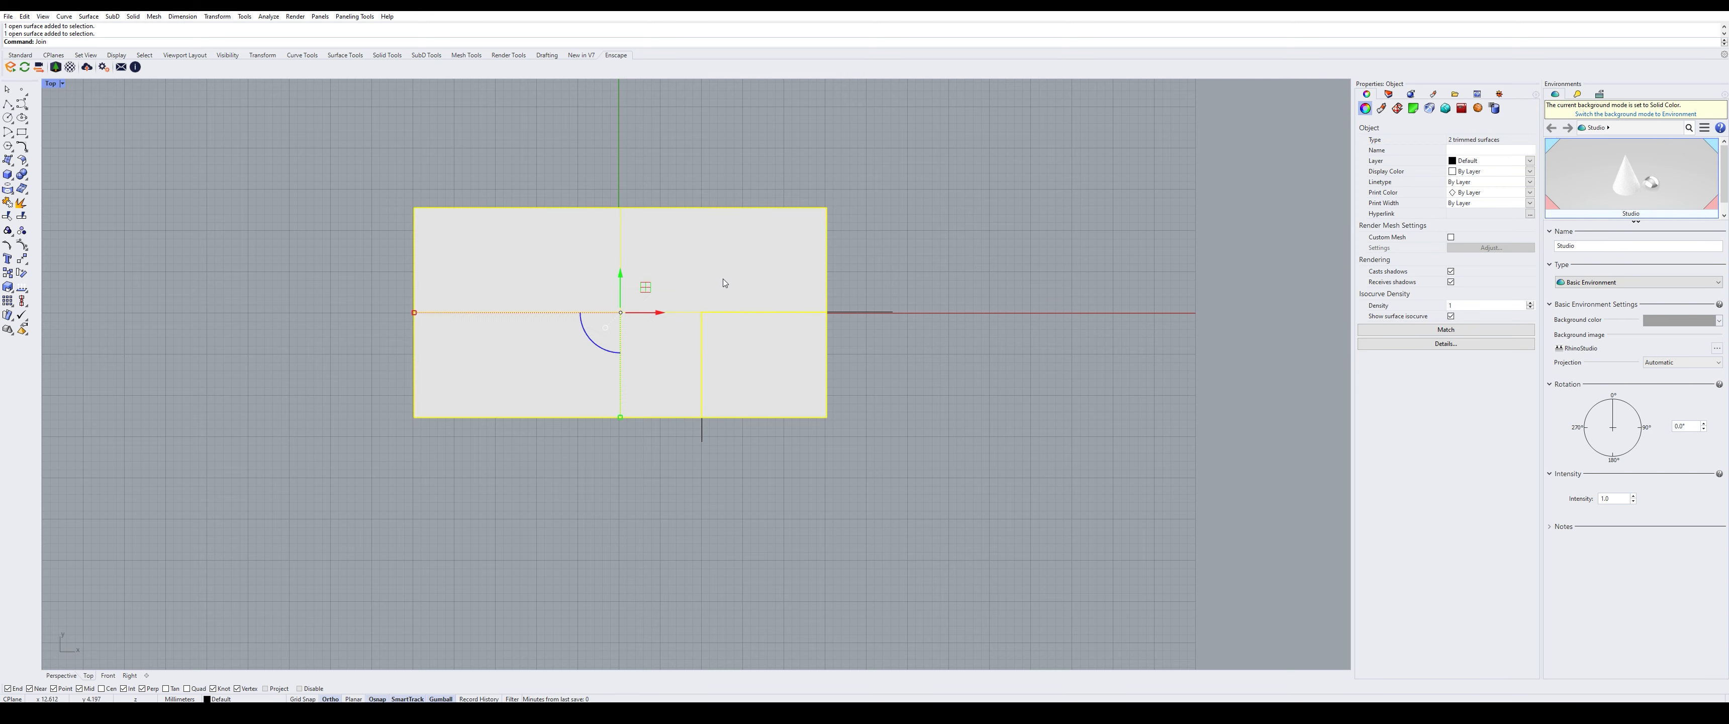
key(Return)
click(863, 272)
click(771, 281)
click(860, 343)
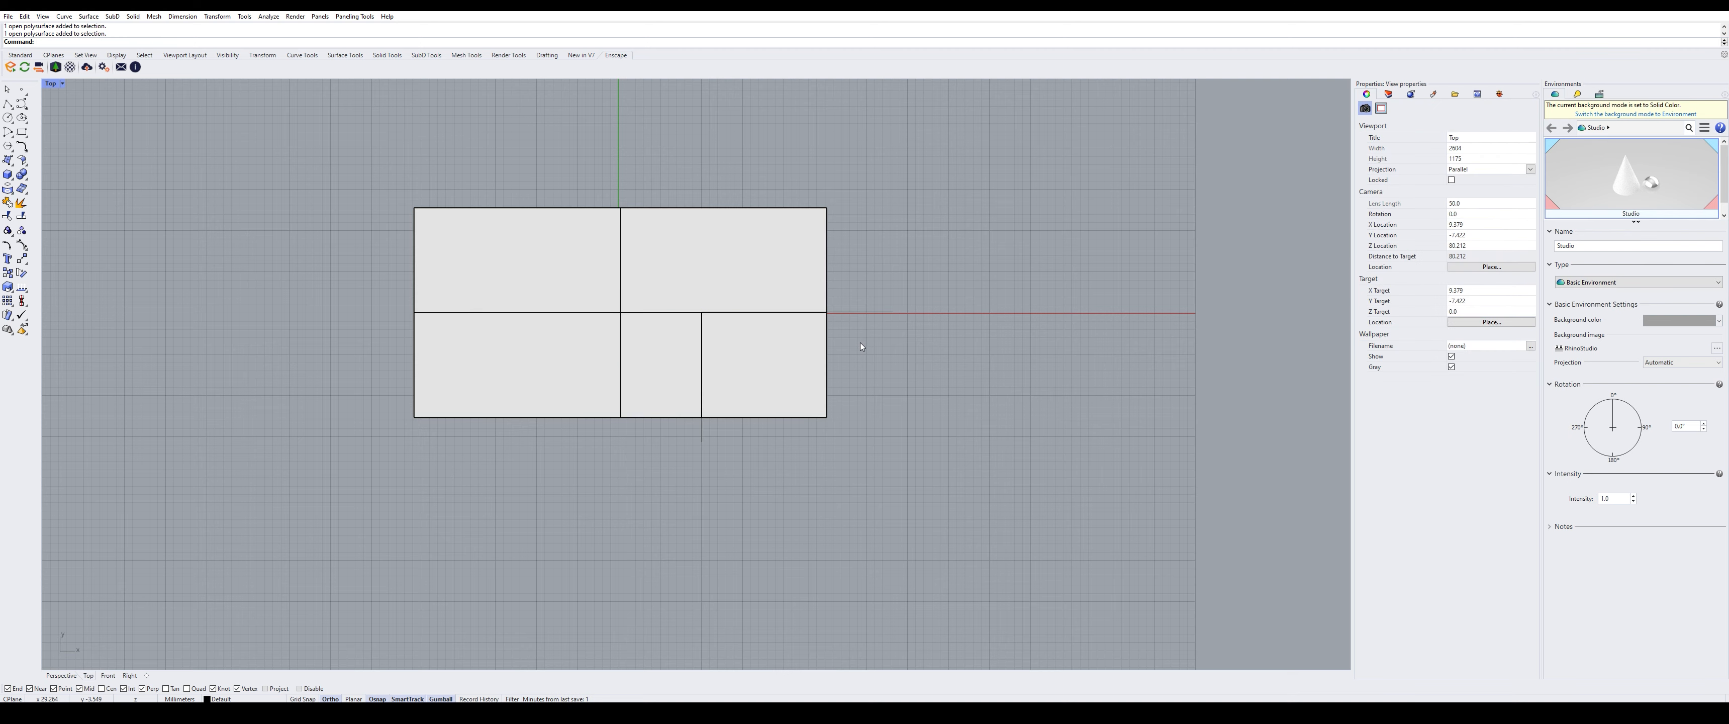
- Launch Grasshopper, dismiss the startup window, and place an AmebaGeo component from the Ameba2 tab
text(Grasshopper)
key(Return)
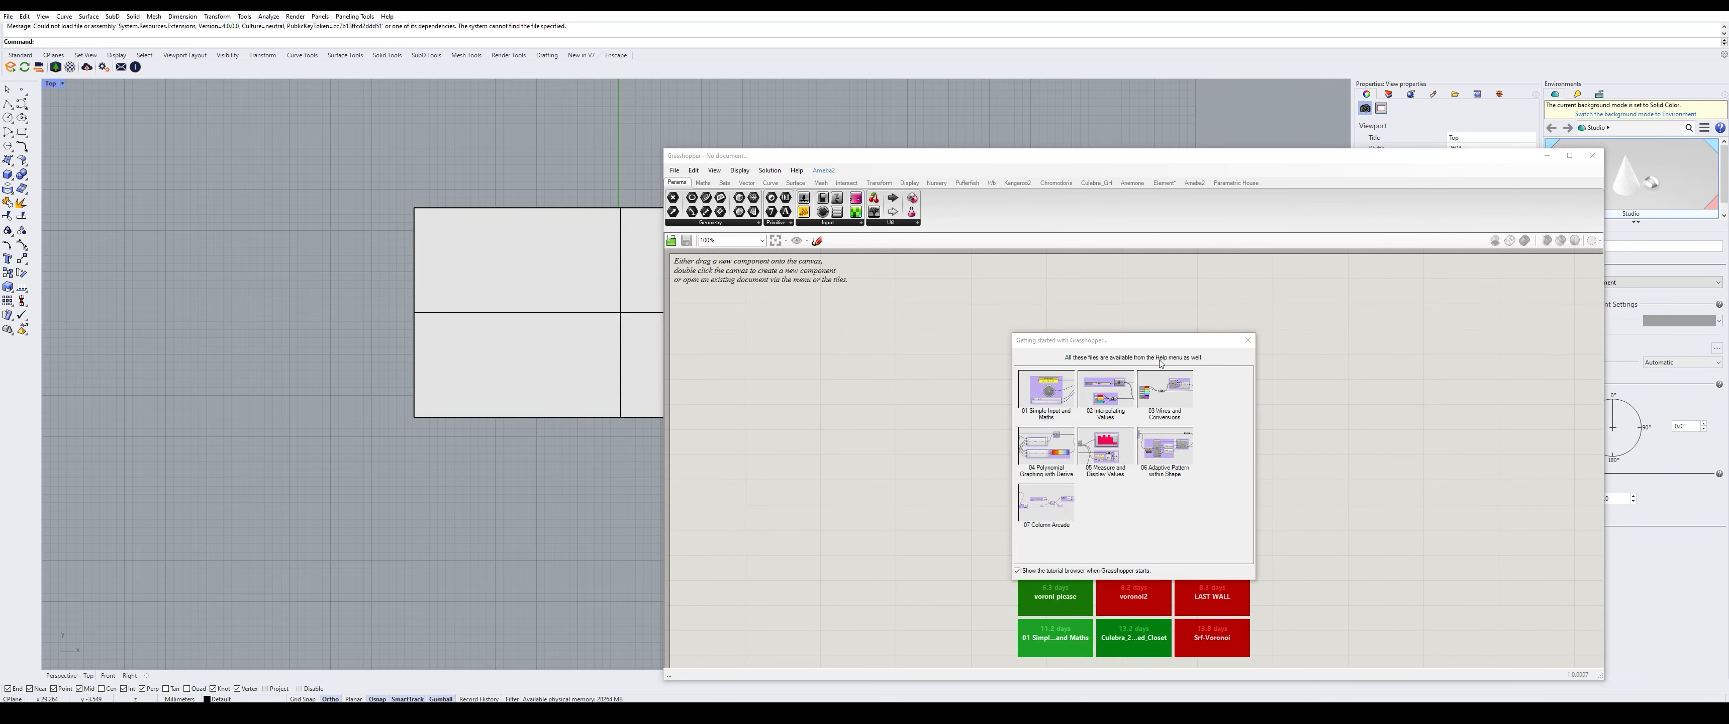
click(1248, 340)
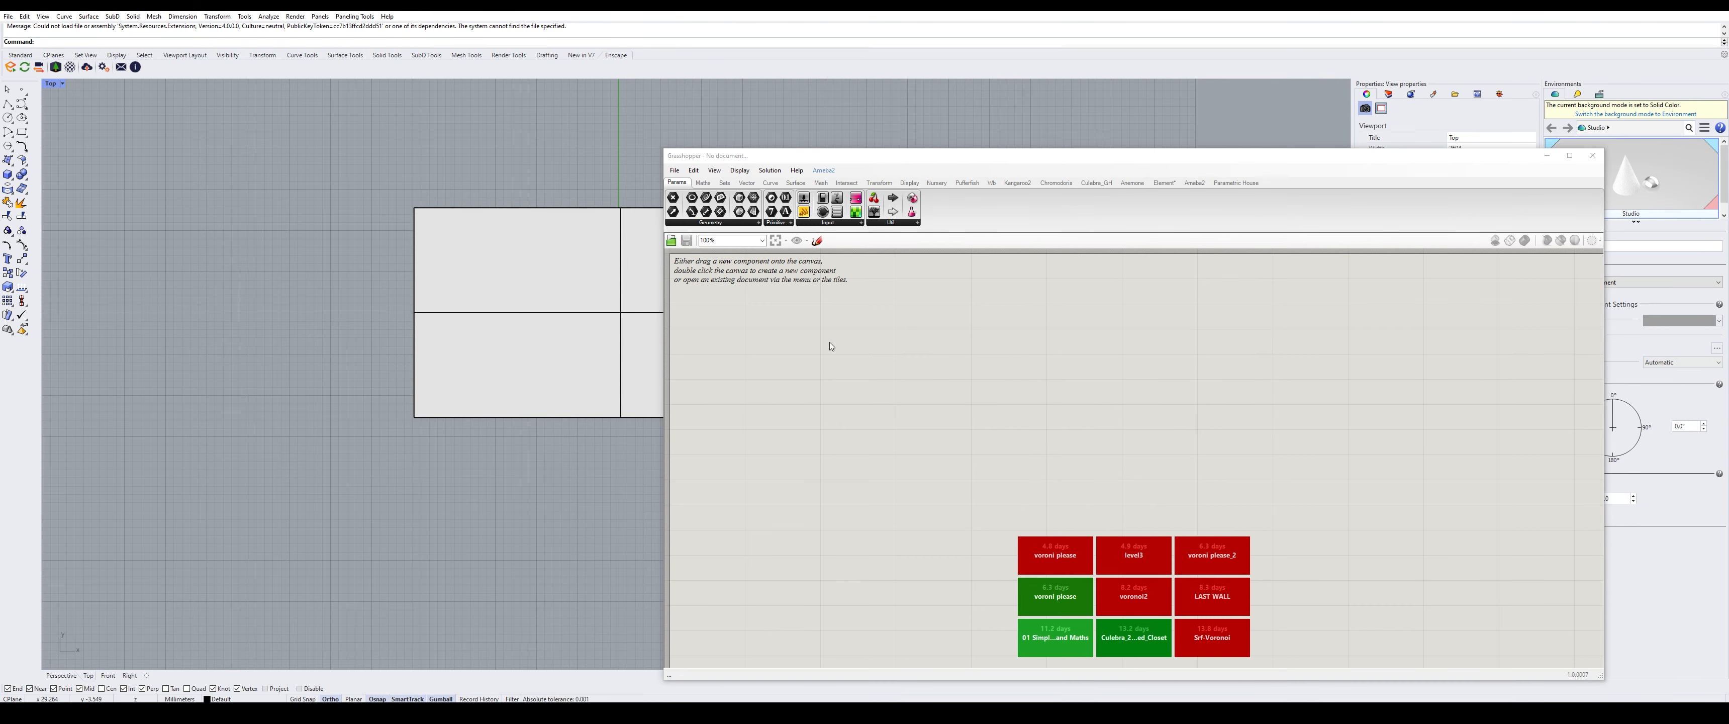
drag(953, 156, 1148, 104)
click(1389, 131)
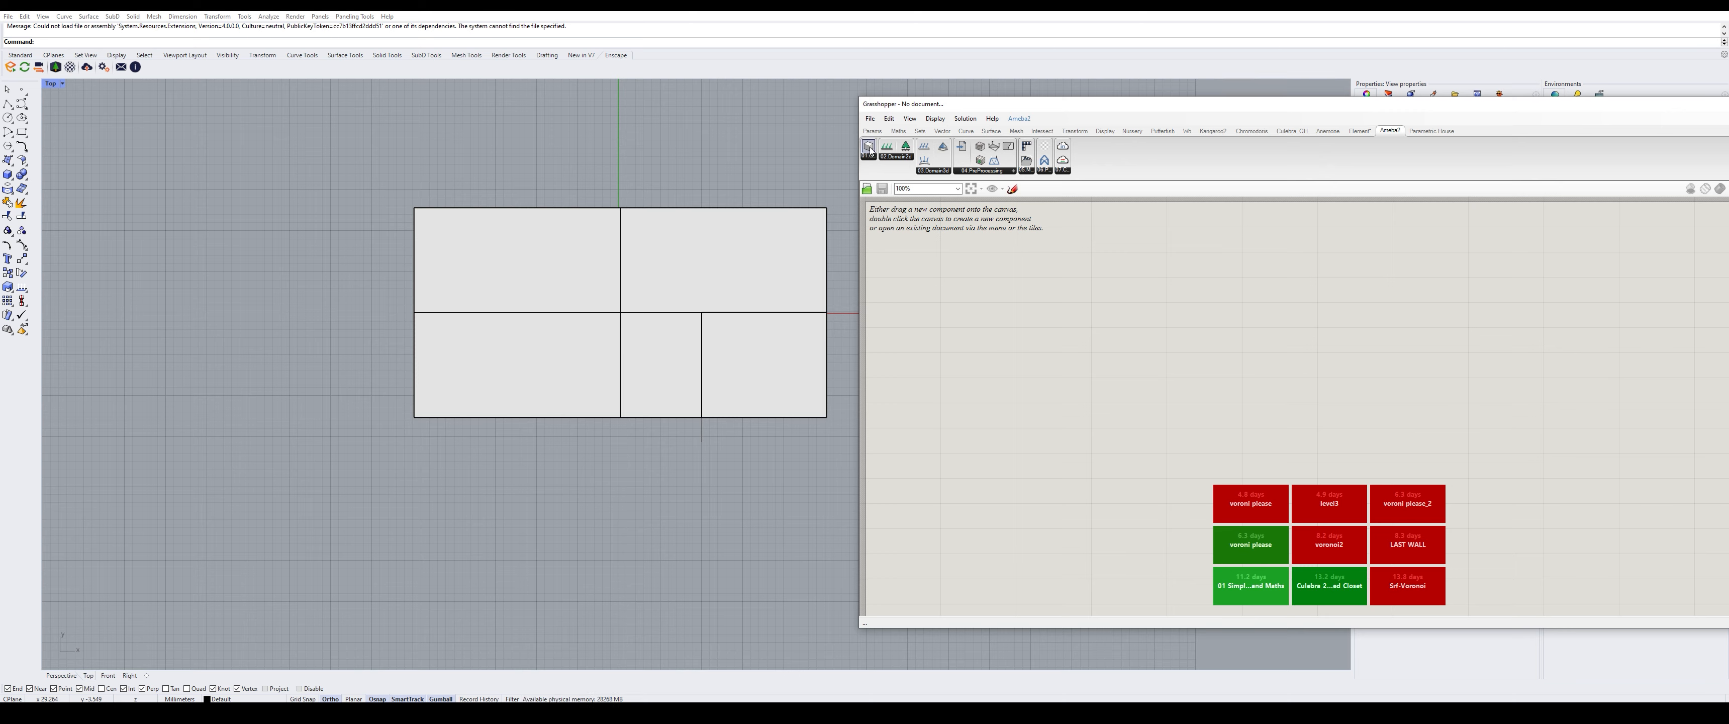
drag(868, 148, 1038, 328)
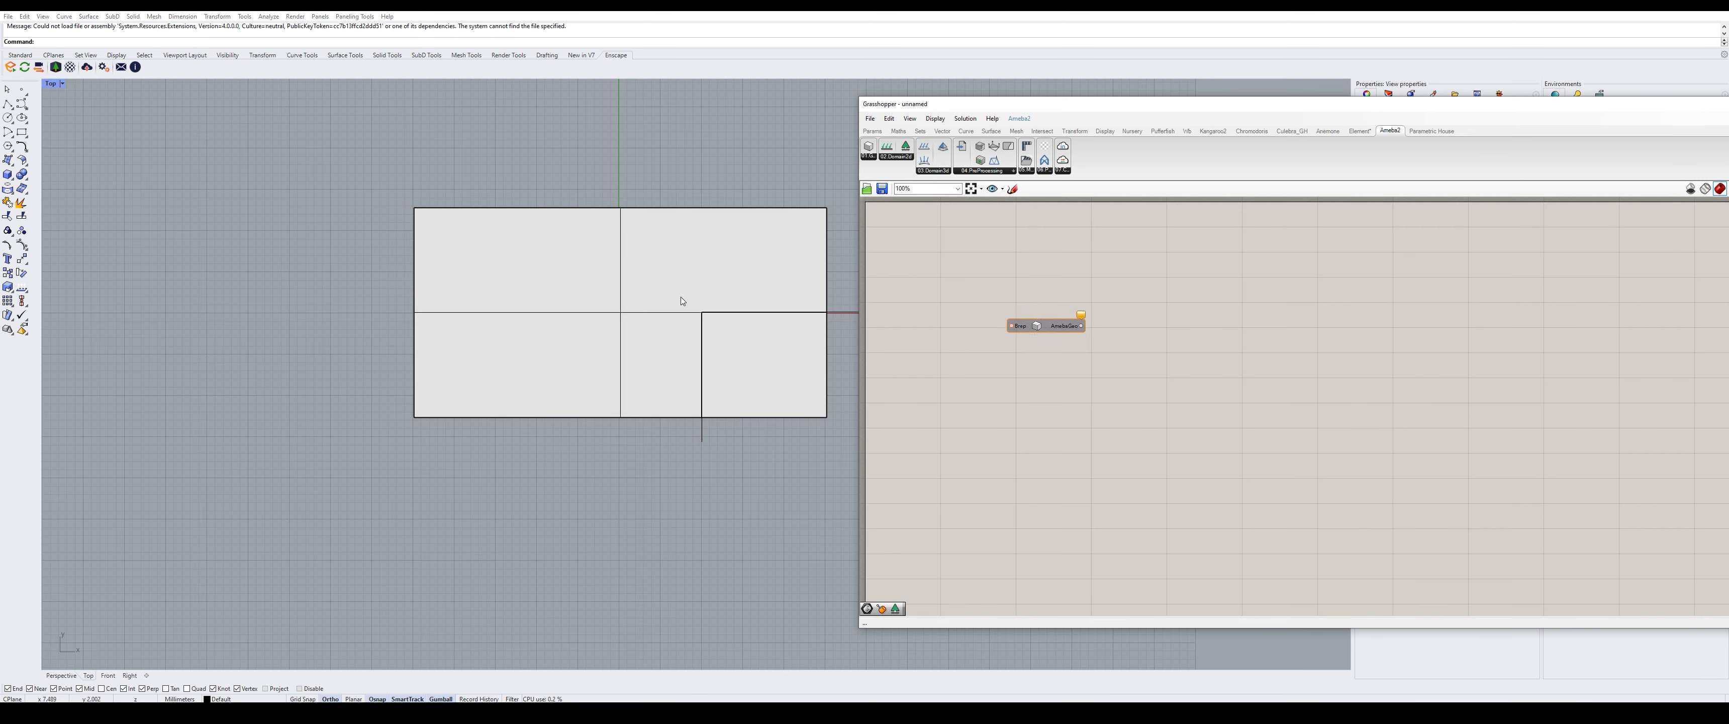
- Wire a Brep parameter set to the rectangle polysurface into AmebaGeo, then add a Load component
double_click(967, 319)
text(brep)
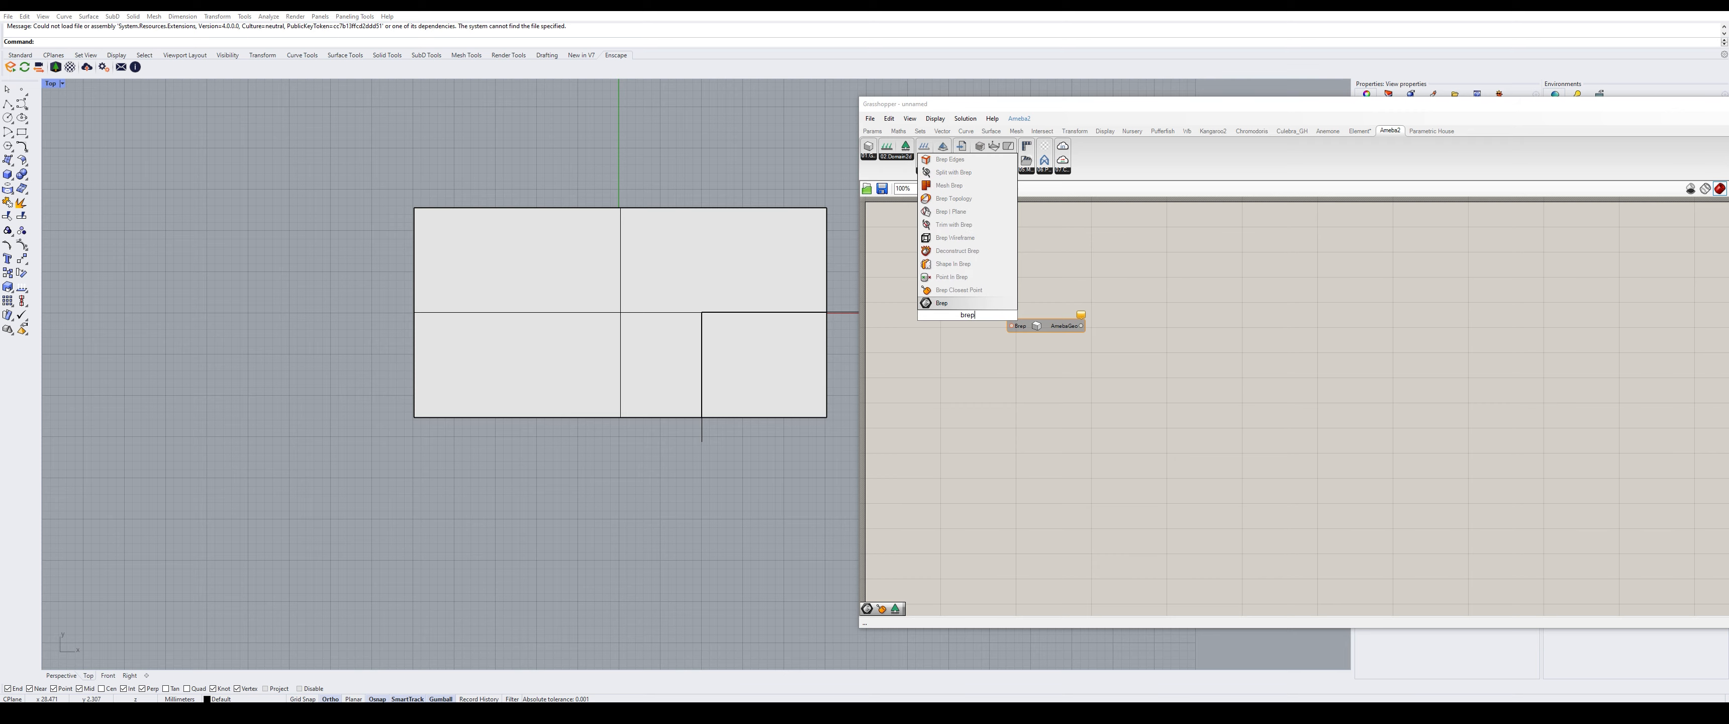
key(Return)
mouse_move(983, 315)
mouse_down()
mouse_move(1010, 326)
mouse_move(969, 329)
mouse_up()
right_click(968, 329)
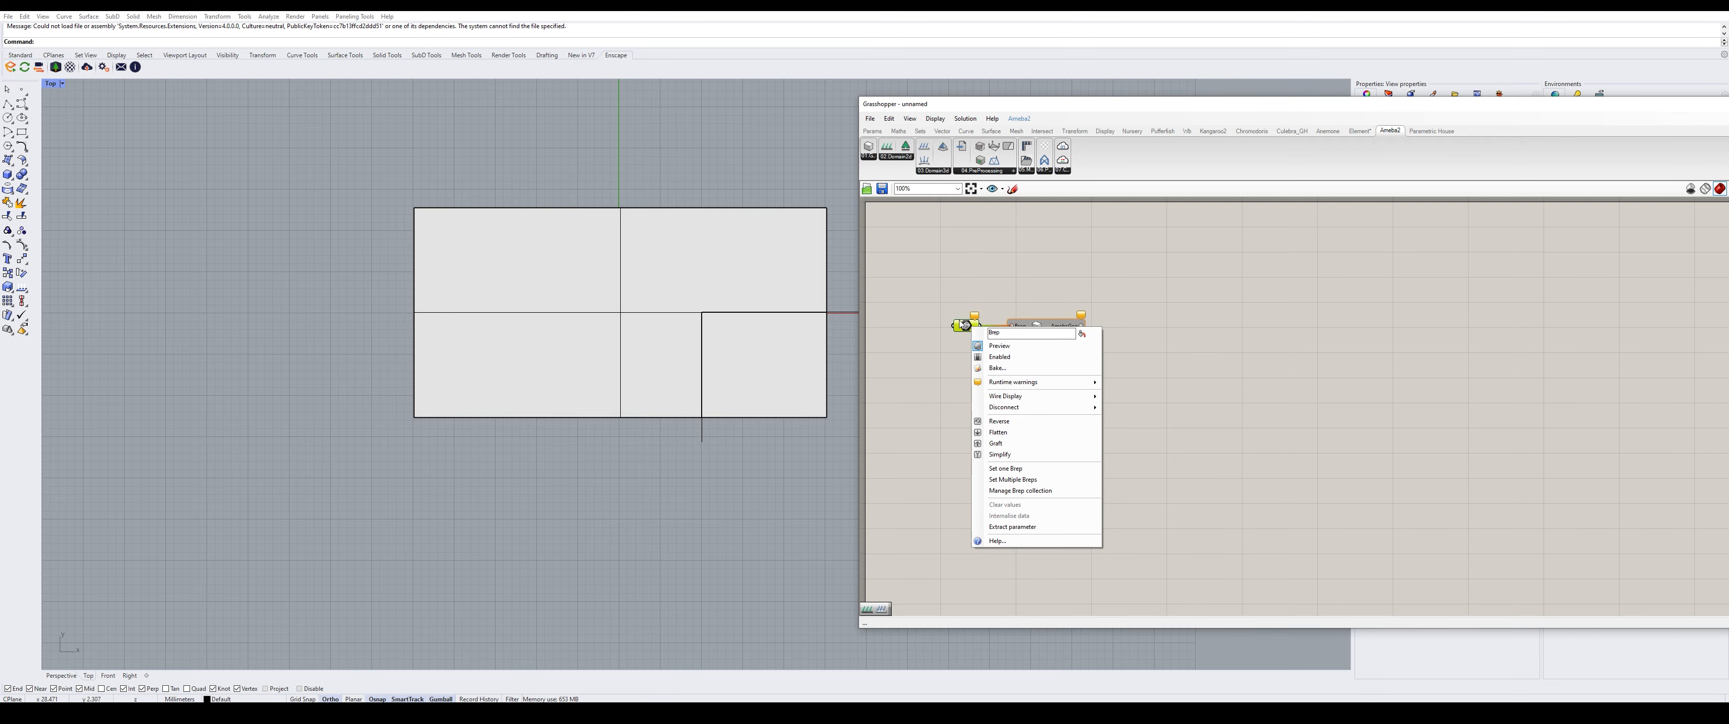
click(1036, 472)
click(694, 282)
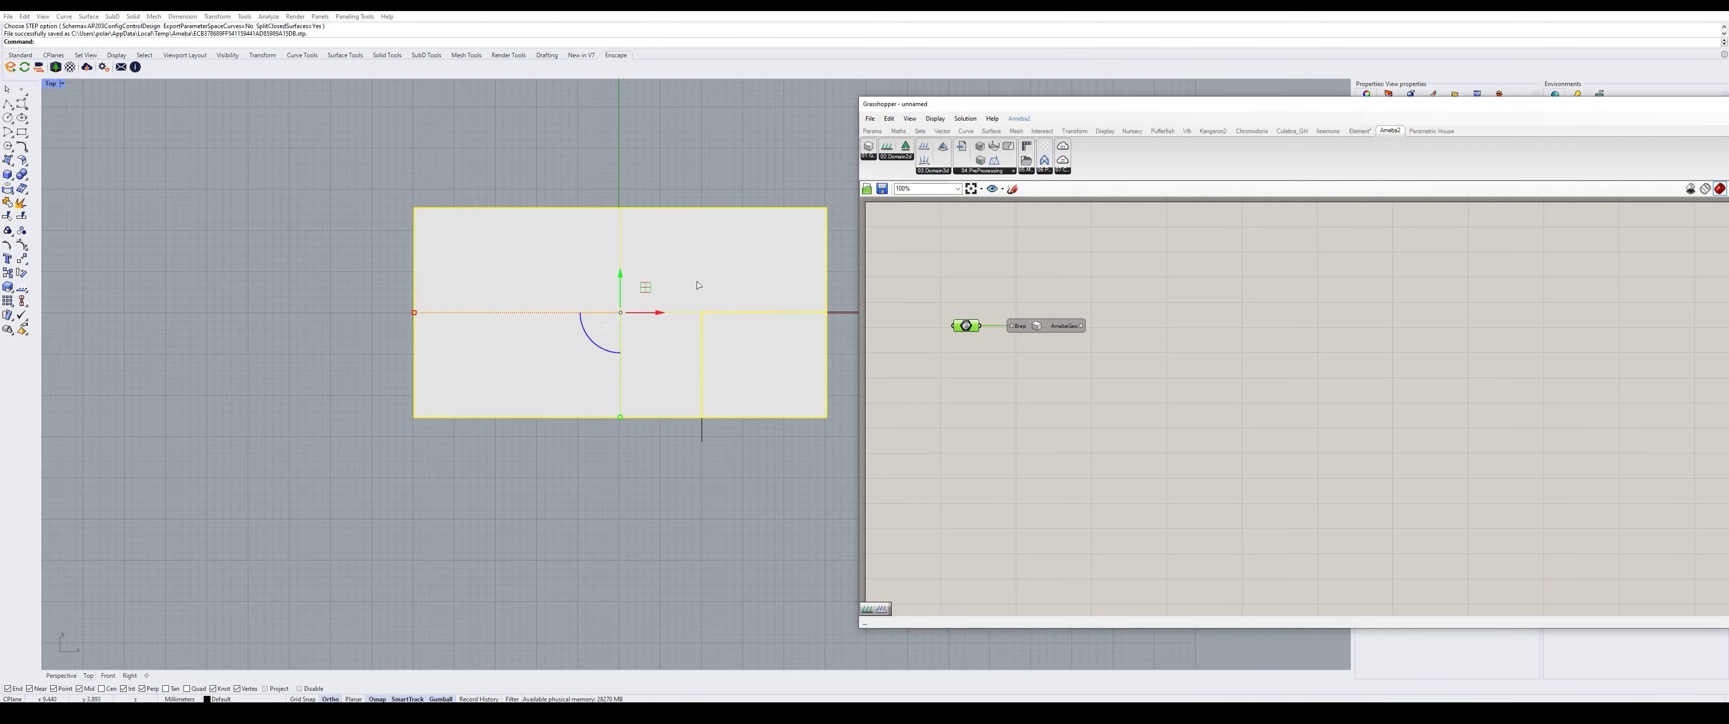
click(1094, 314)
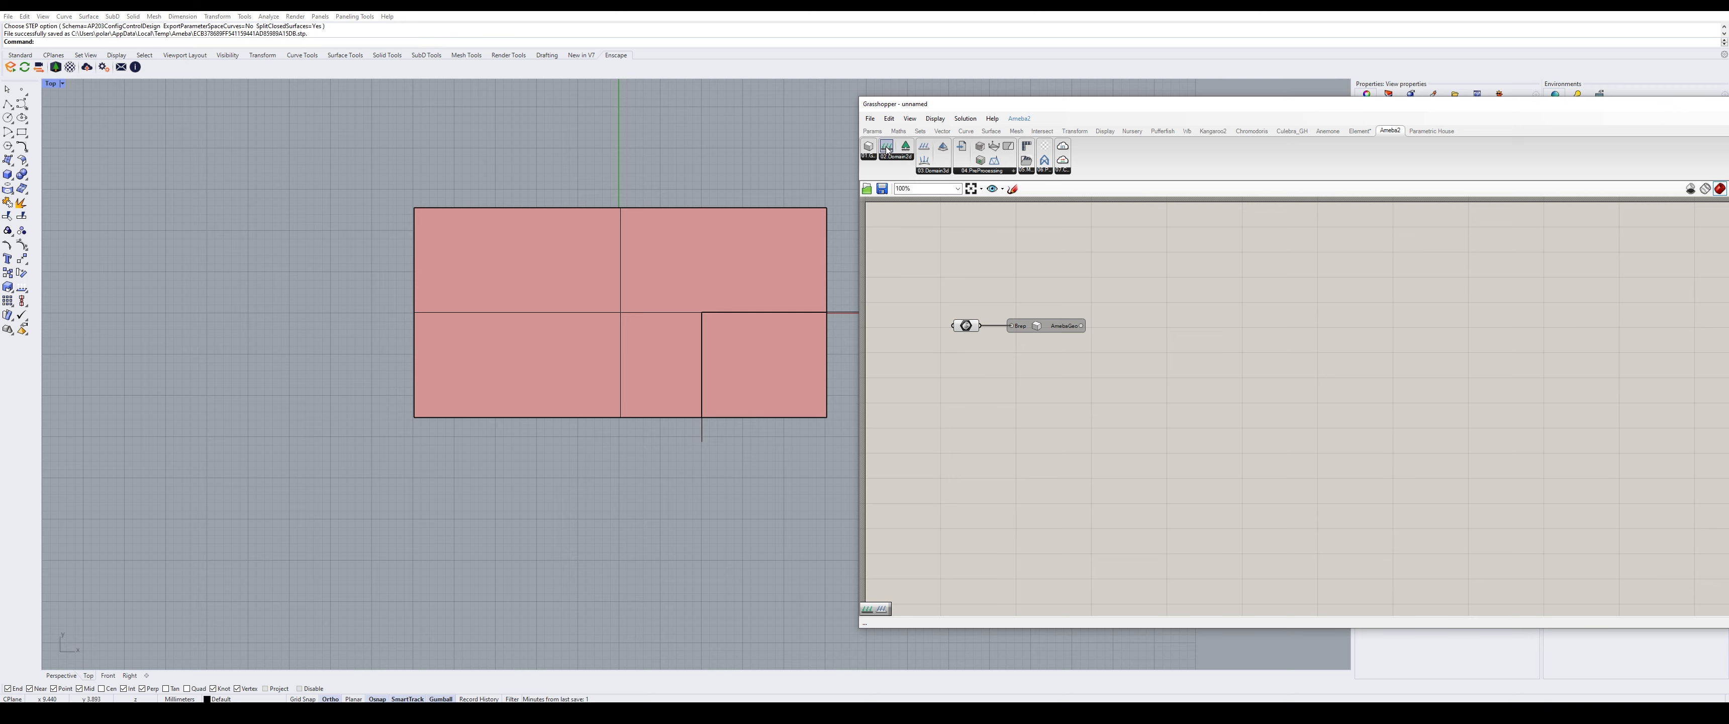
drag(1207, 281, 1195, 286)
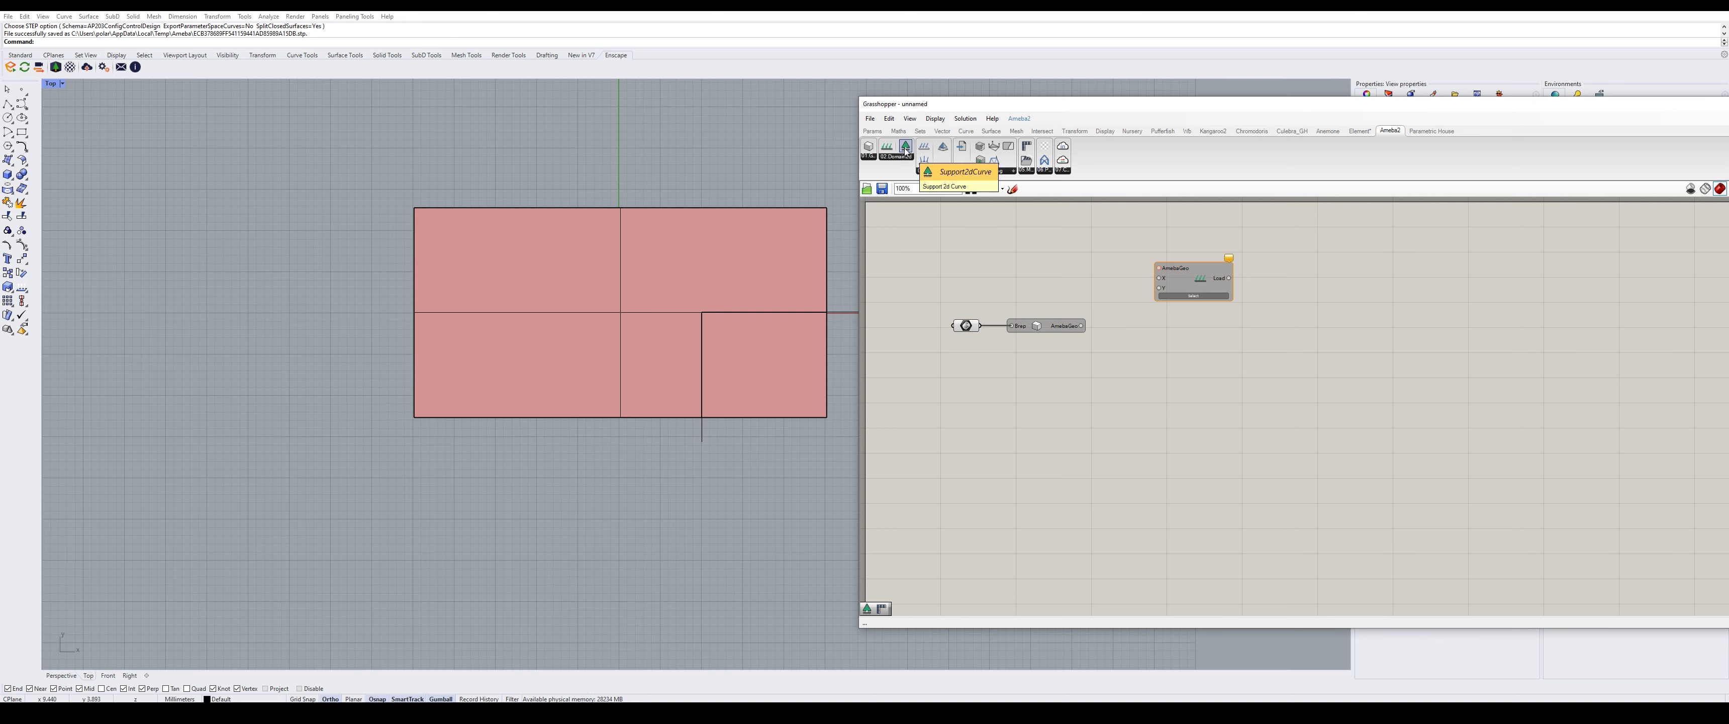
- Place a Support2dCurve component below the load and wire AmebaGeo into both Load and Support
drag(905, 149, 1157, 227)
drag(1199, 365, 1199, 363)
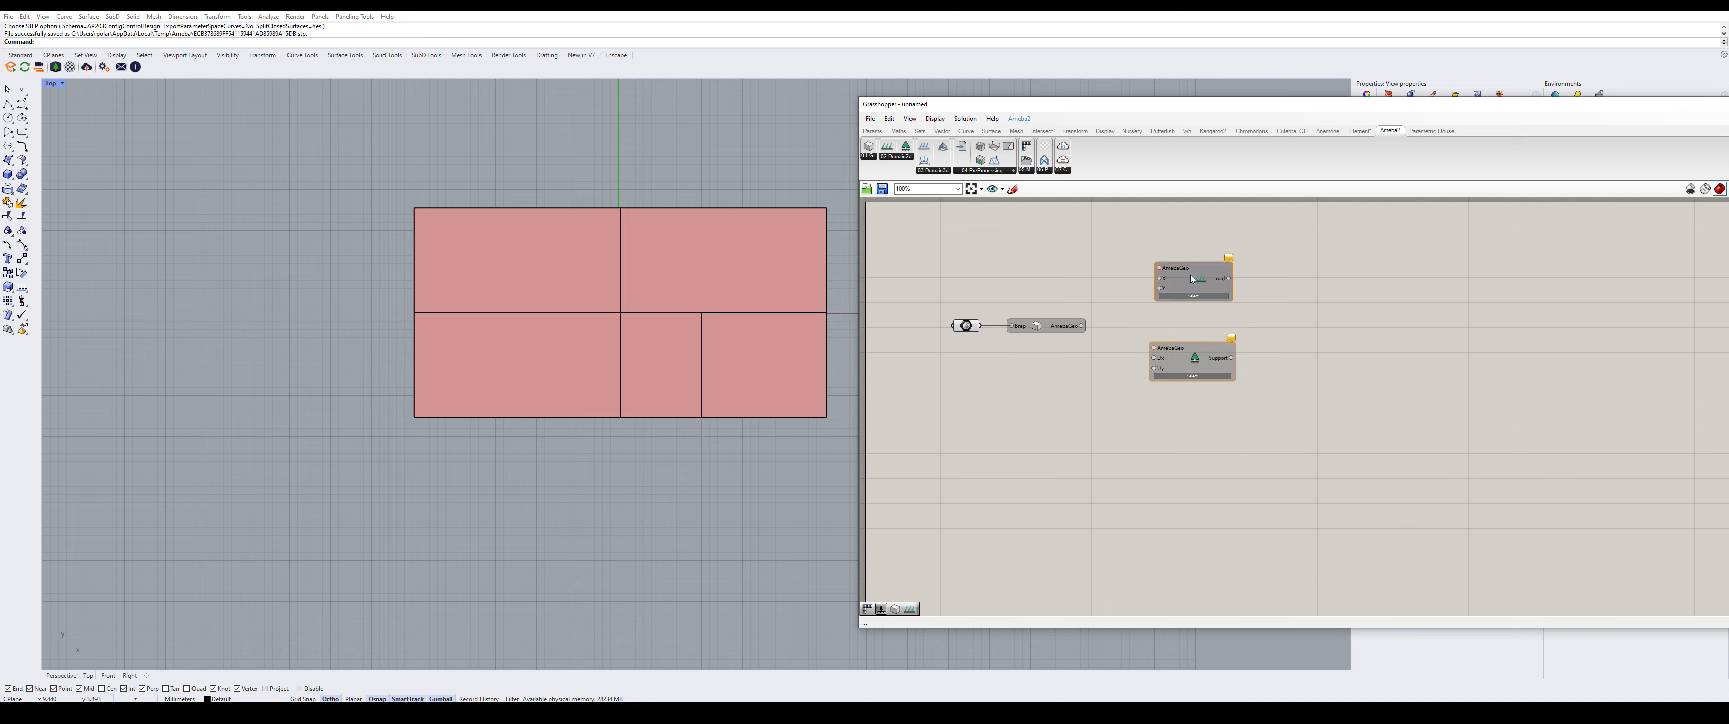
drag(1188, 269, 1183, 279)
drag(1082, 326, 1152, 277)
drag(1081, 326, 1153, 347)
drag(1192, 350, 1197, 349)
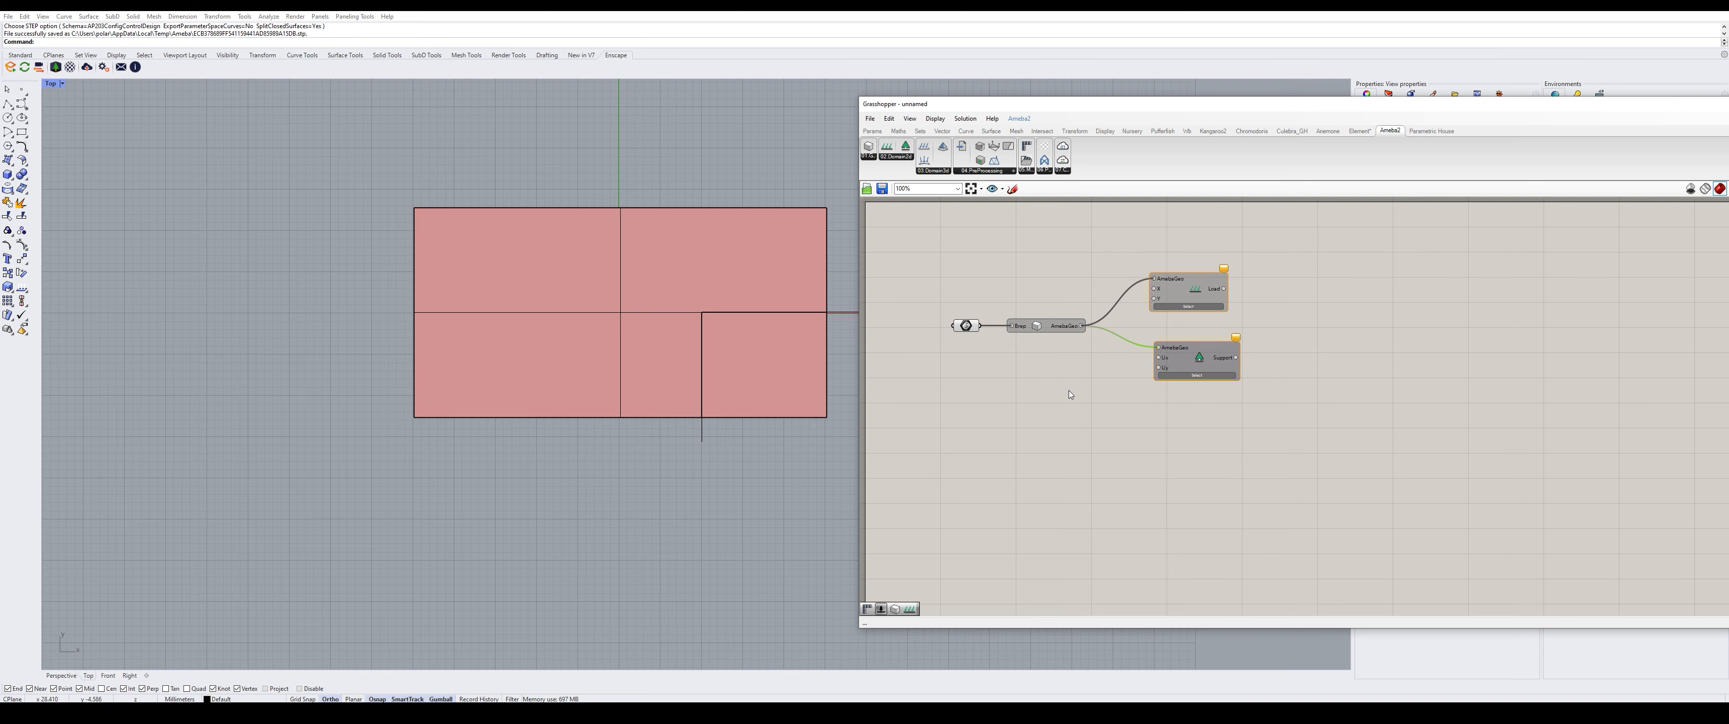
- Add a number slider set to 0 and feed it into the support's Ux and Uy inputs
double_click(1082, 385)
text(0)
key(Return)
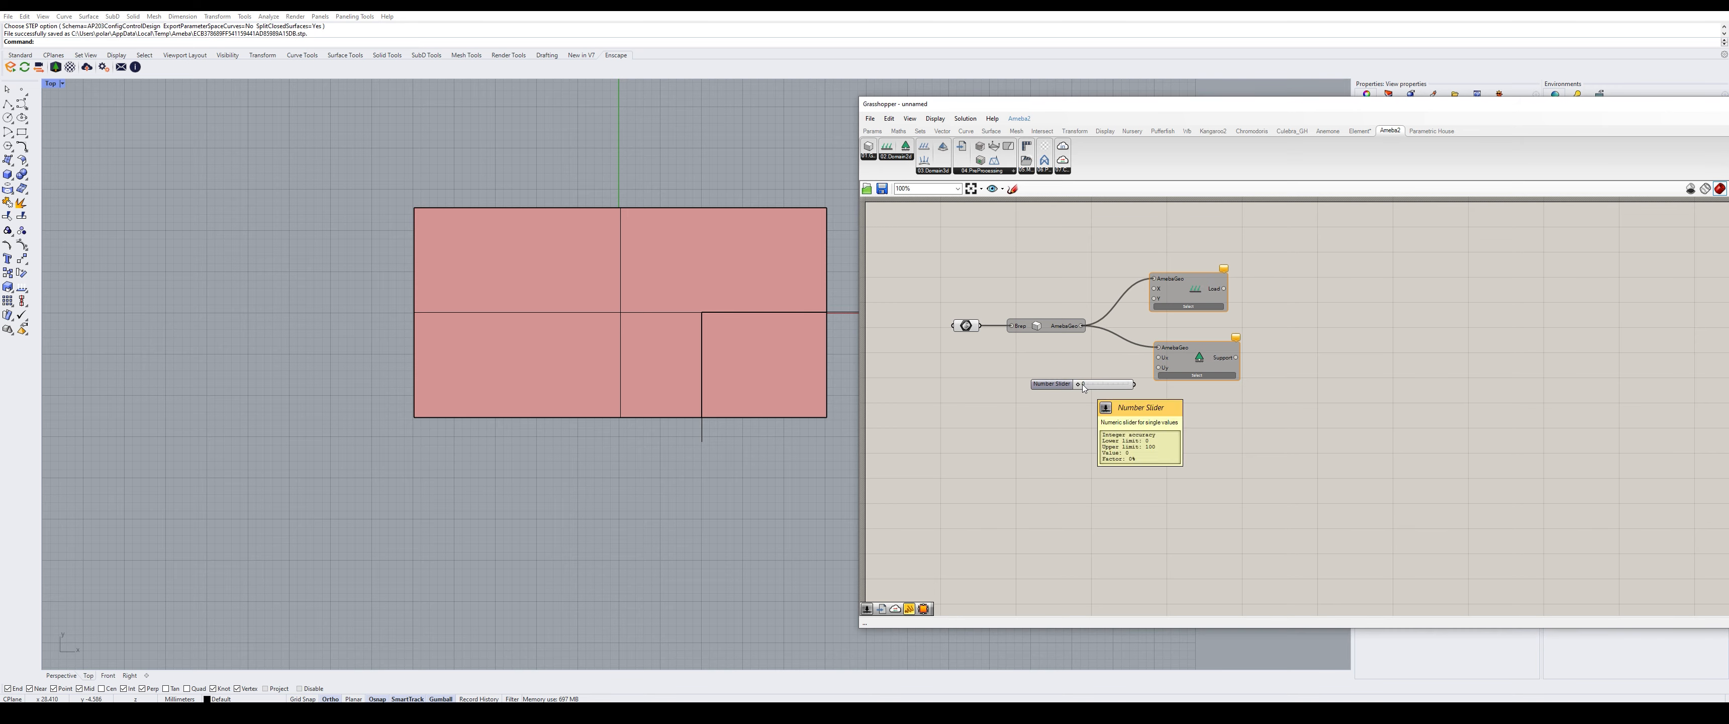
drag(1135, 384, 1158, 367)
drag(1054, 383, 1040, 371)
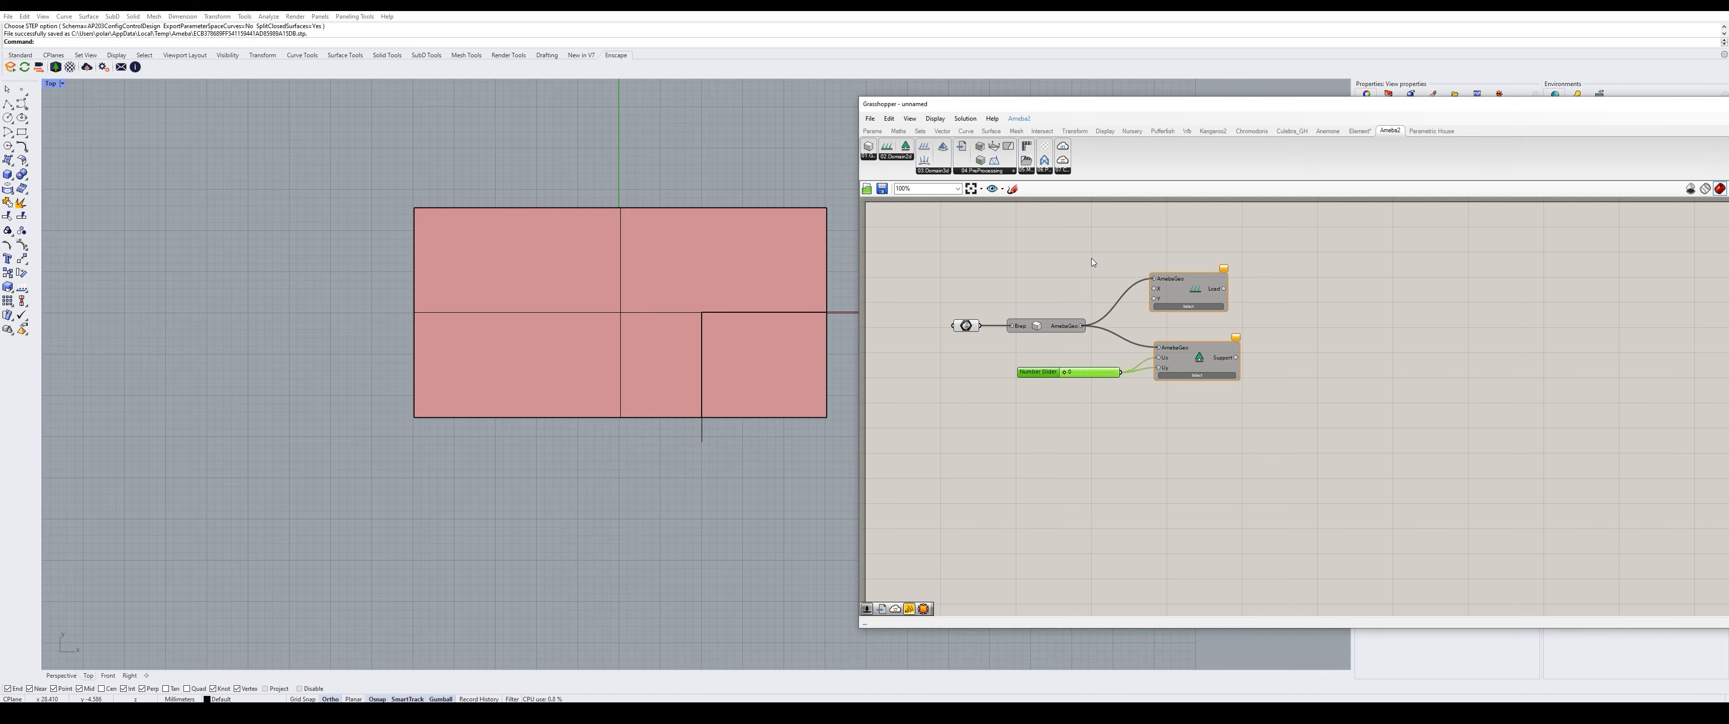
- Add a -2 to 1 slider at -1, feed it into the load's Y input, and tidy the layout
double_click(1085, 272)
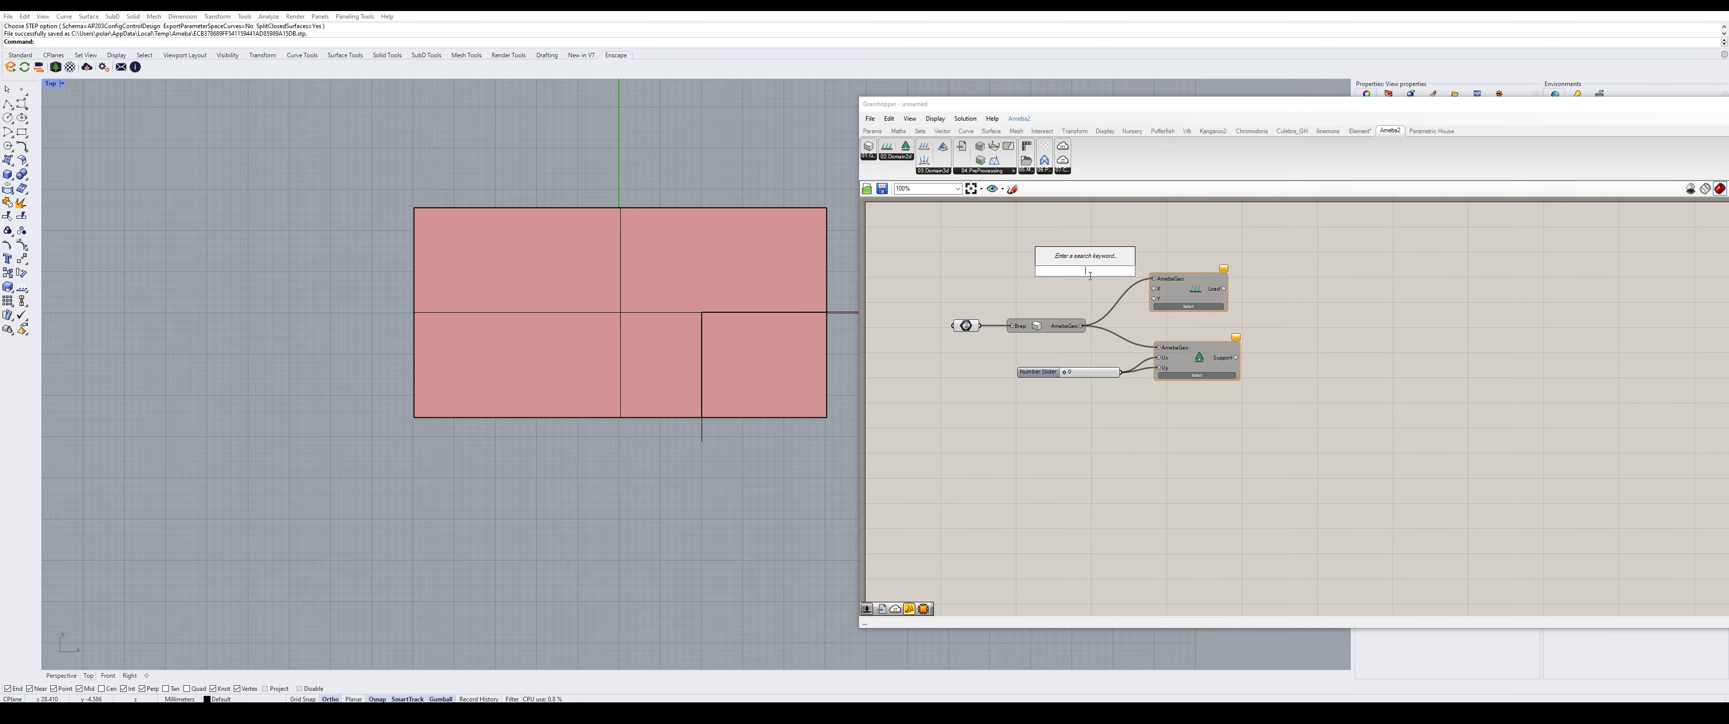
text(-2)
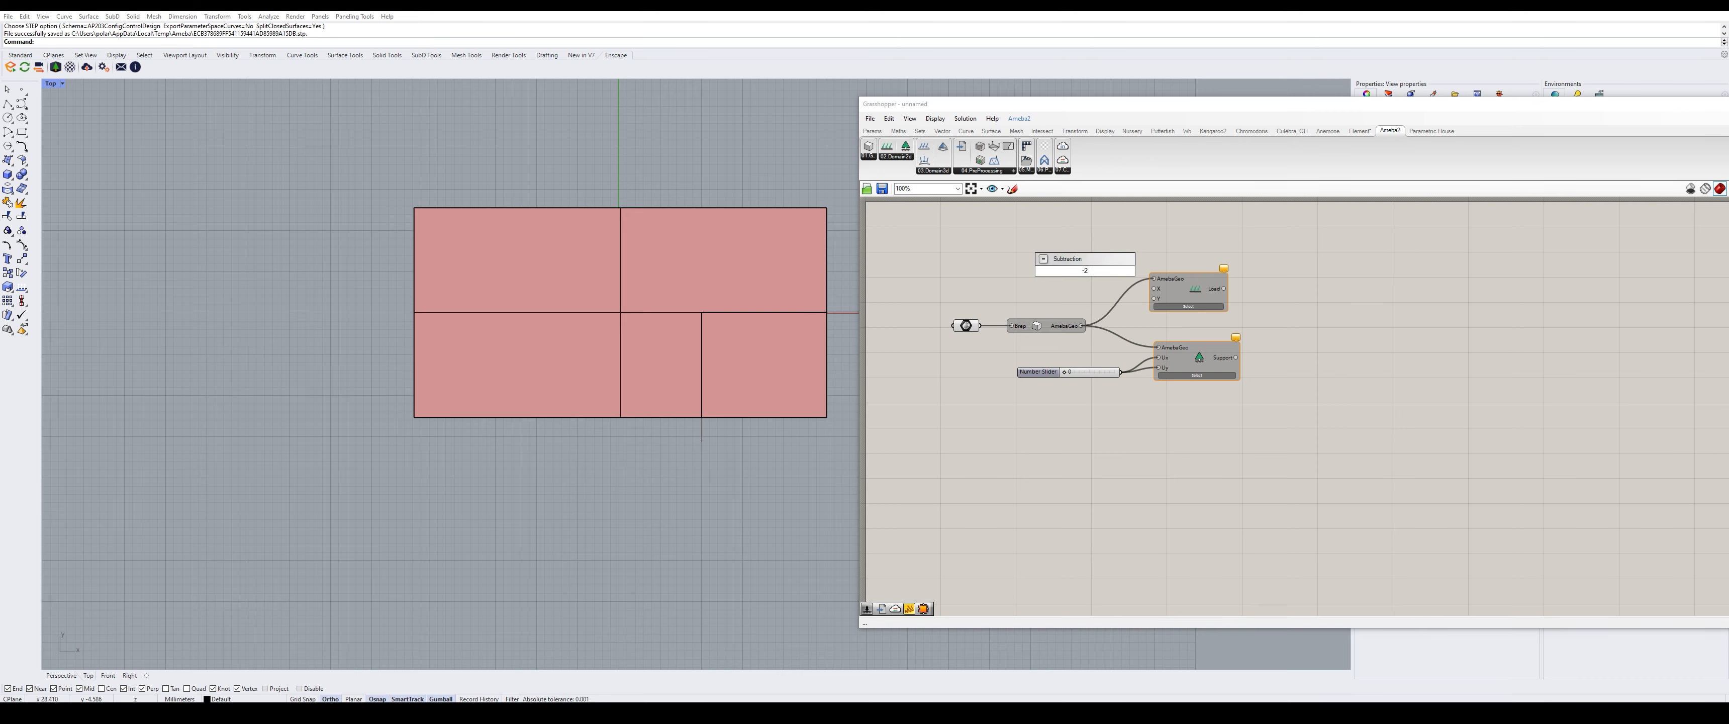
text(<-1<0)
key(Return)
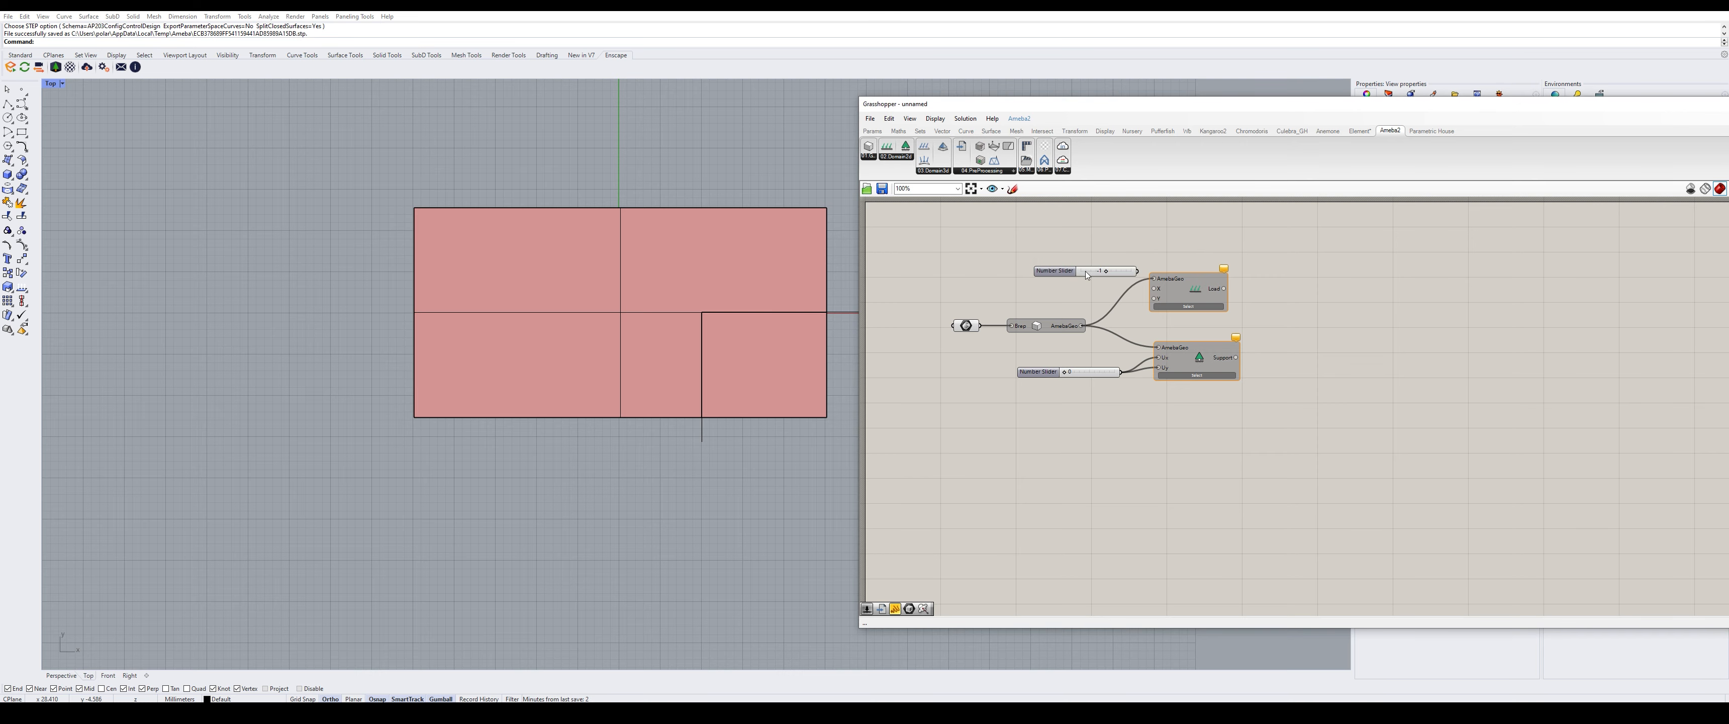
drag(1136, 270, 1154, 298)
drag(1058, 279, 1032, 303)
drag(1192, 291, 1212, 278)
mouse_move(1201, 360)
mouse_down()
mouse_move(1224, 371)
mouse_move(1216, 360)
mouse_up()
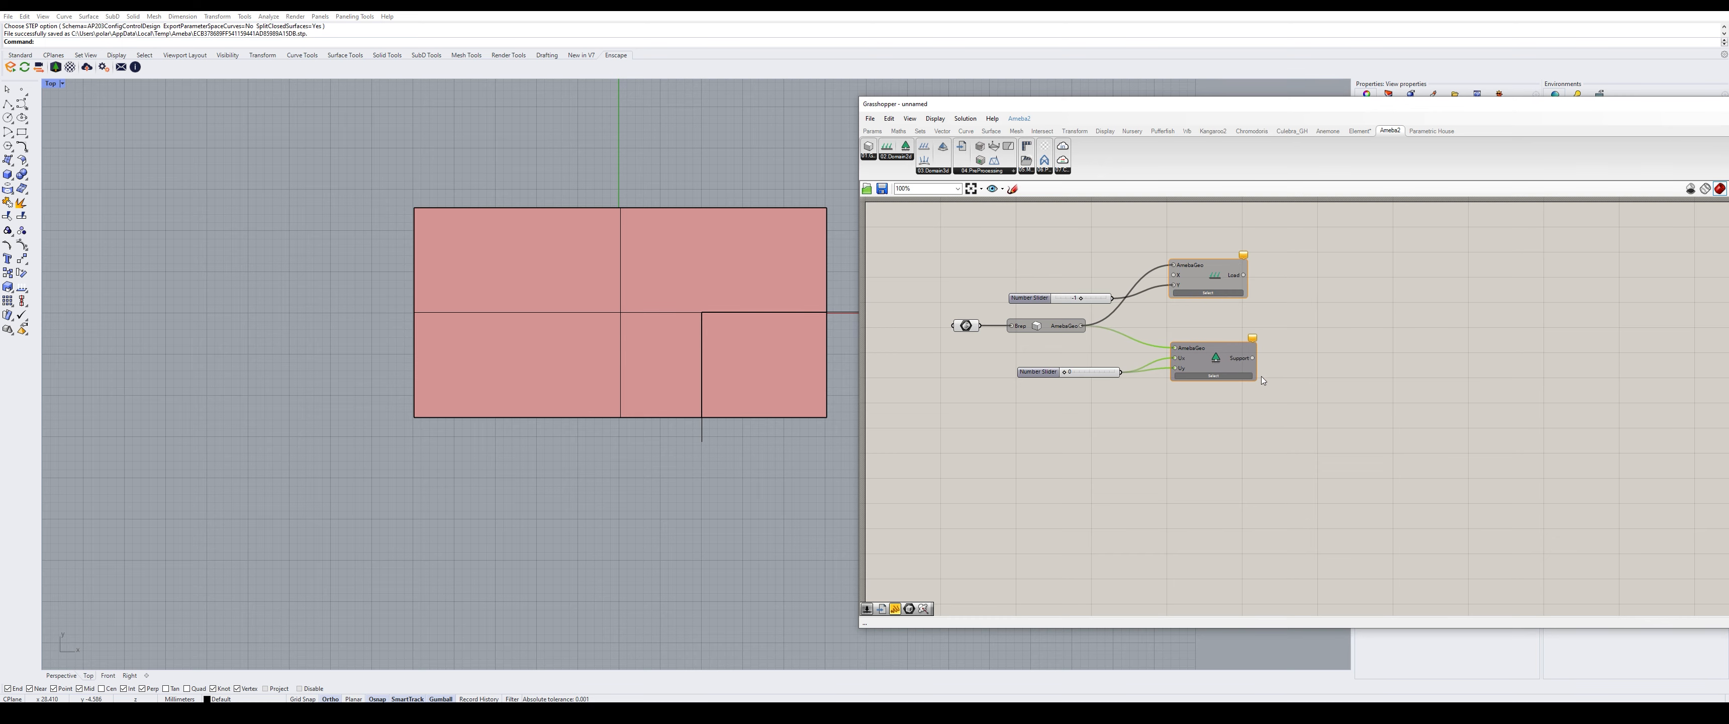
scroll(1230, 297, up, 3)
- Assign the plate's right edge to the Load and its left edge to the Support
click(1211, 296)
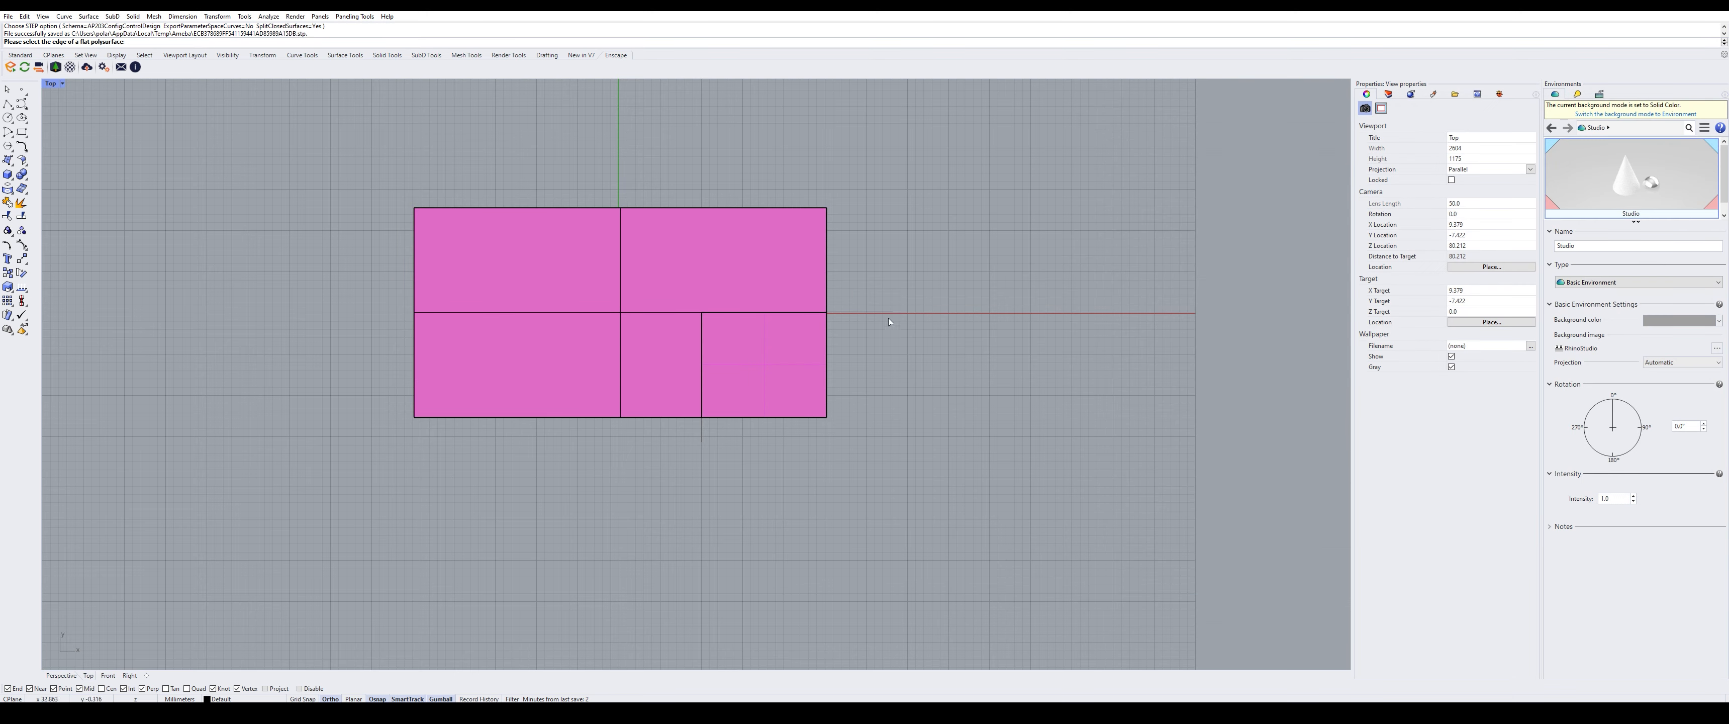
click(826, 352)
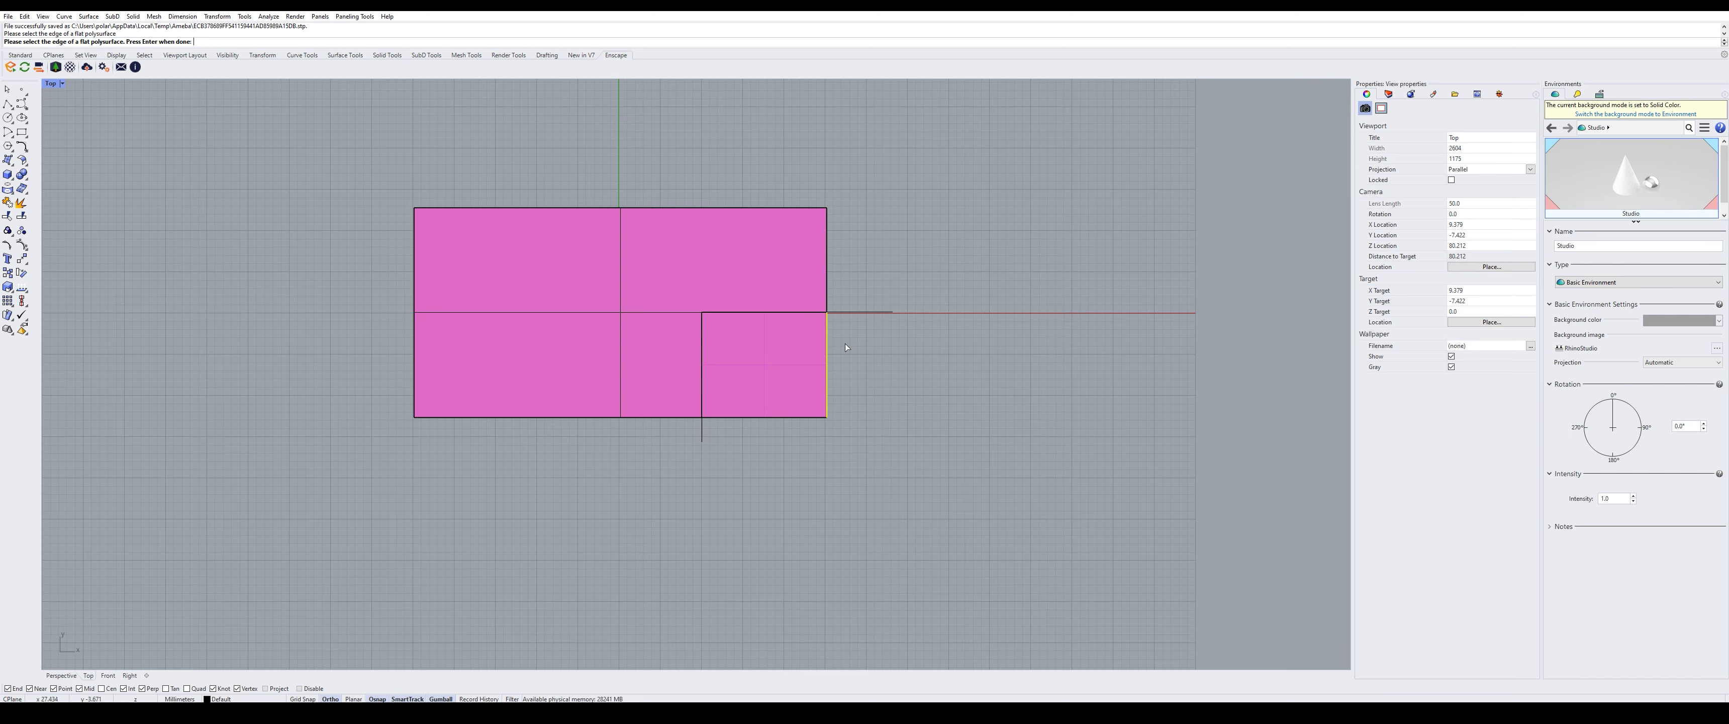
key(Return)
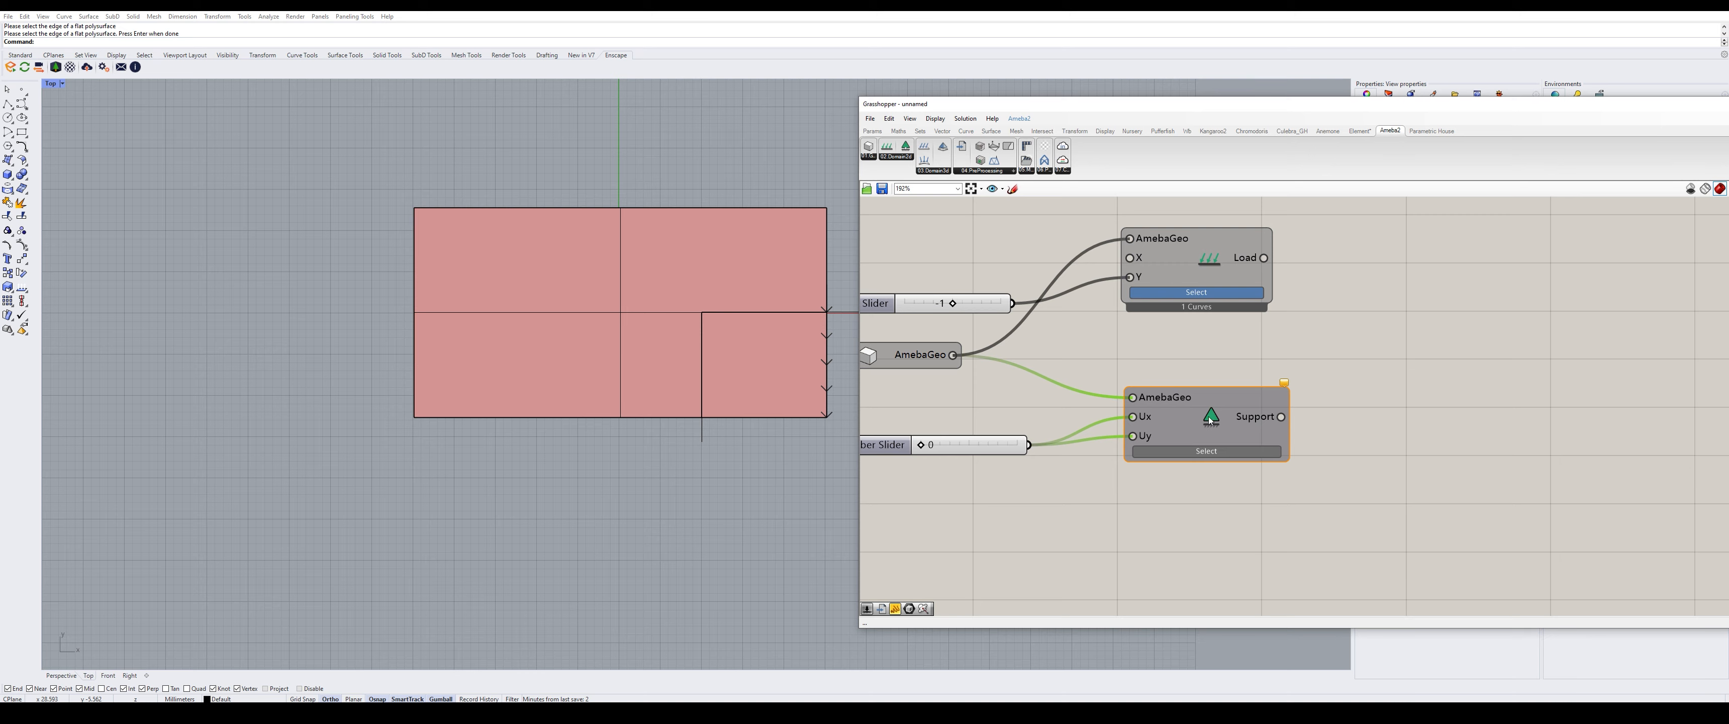
click(1207, 450)
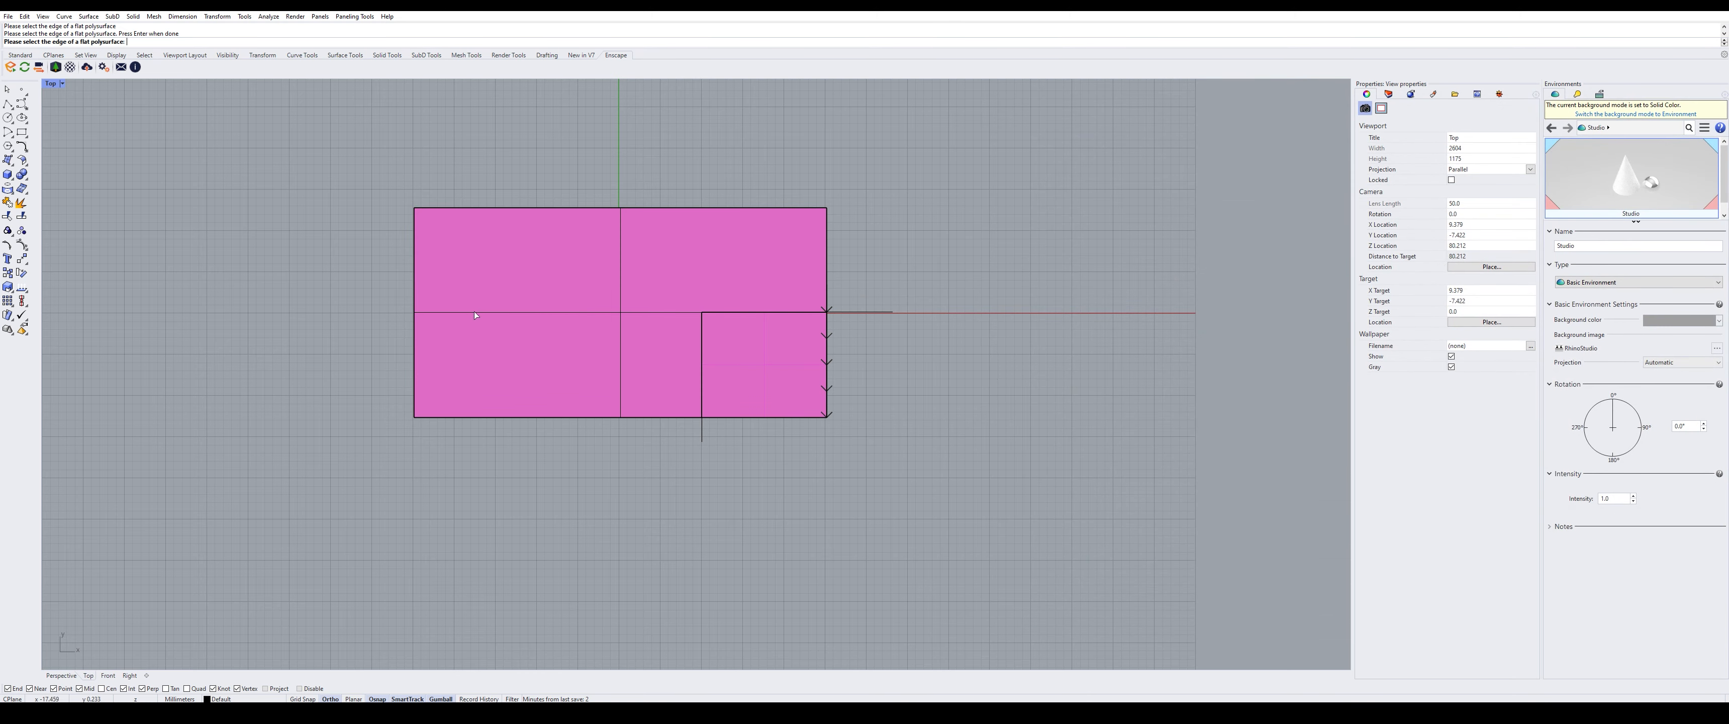
click(414, 302)
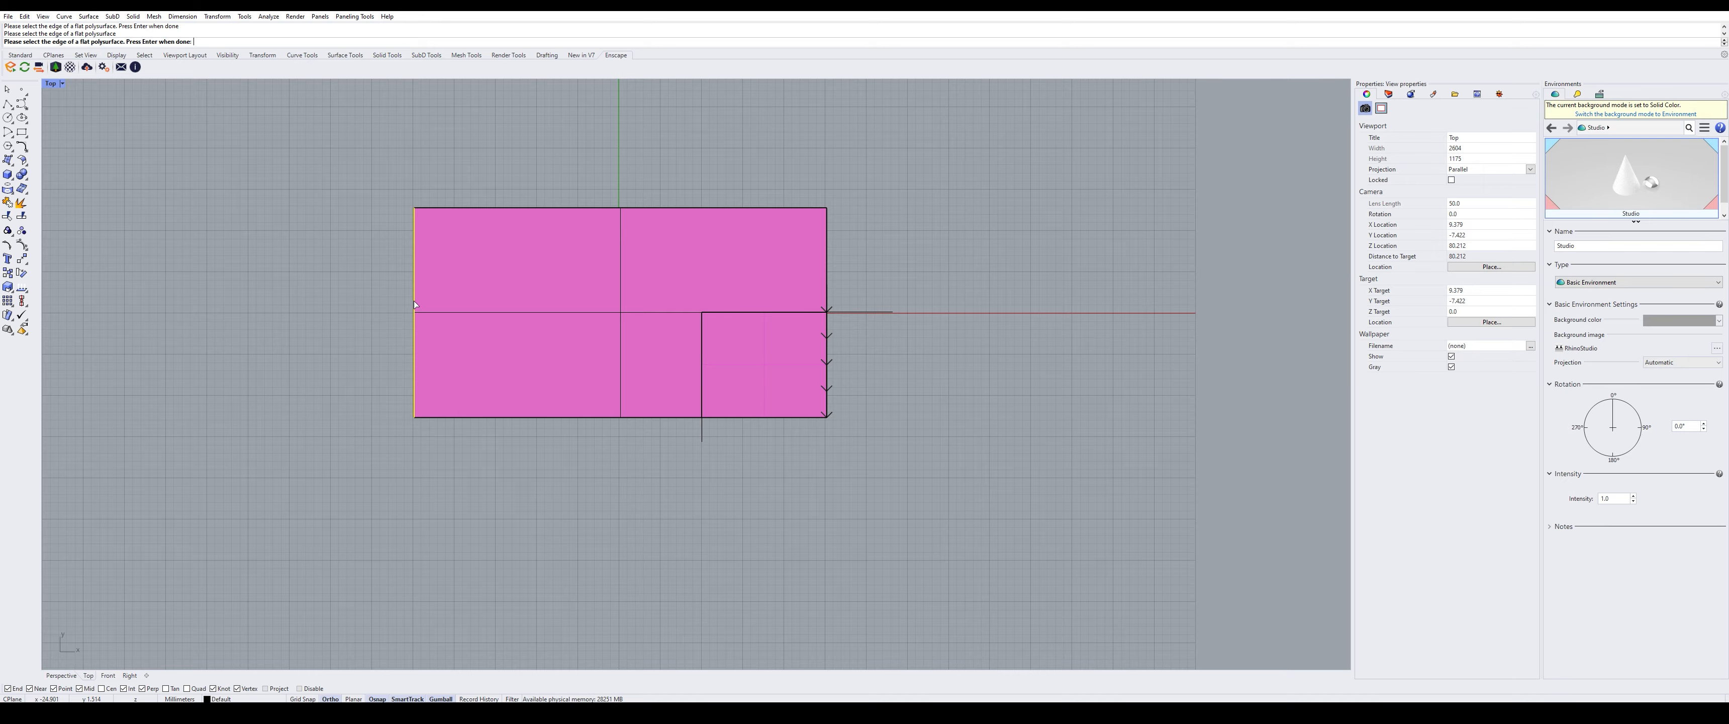
key(Return)
- Add a PreProcessing component from the Ameba2 tab to the canvas
scroll(362, 298, down, 3)
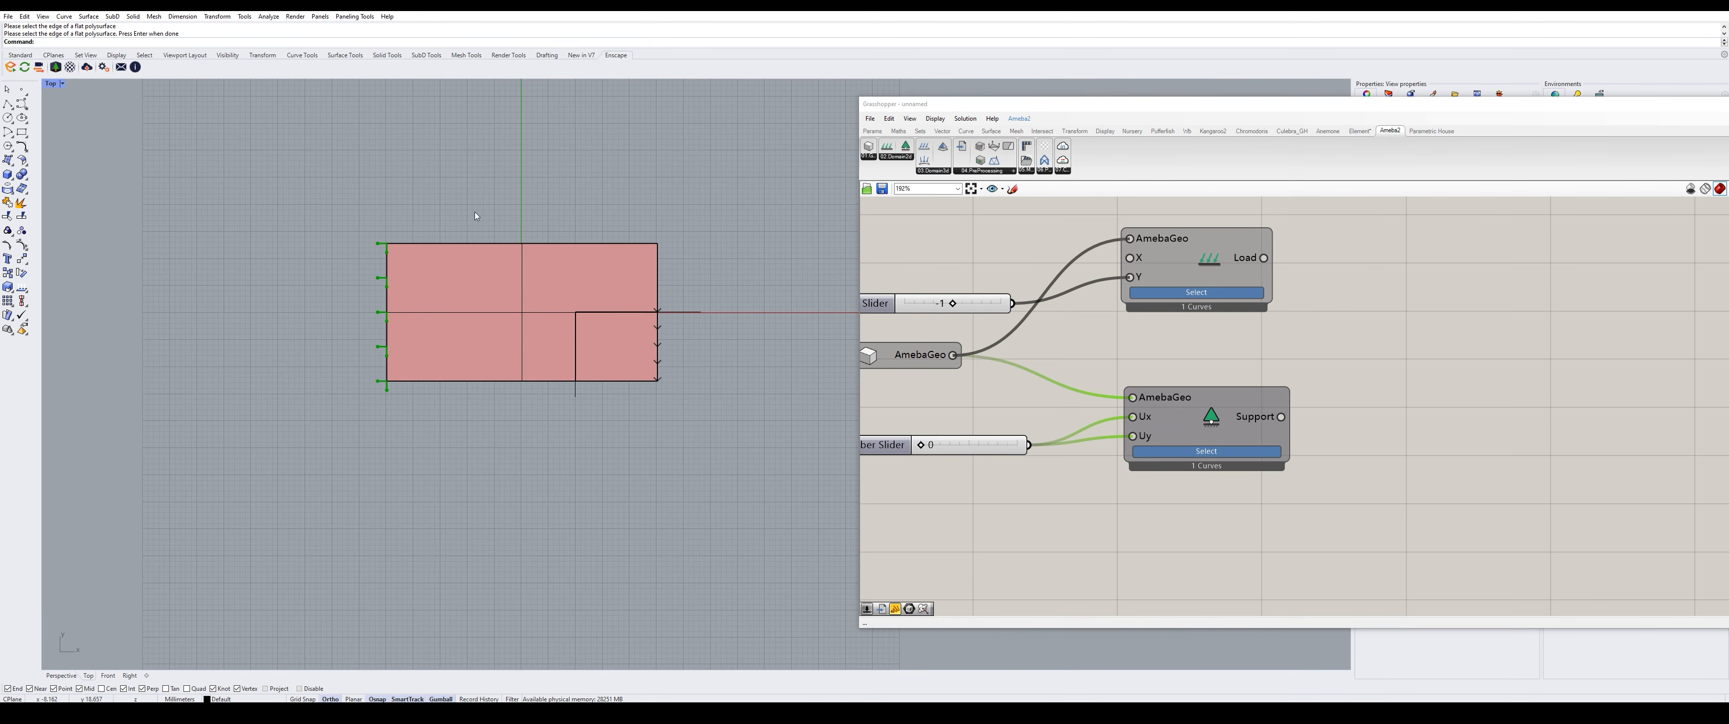
scroll(437, 317, up, 3)
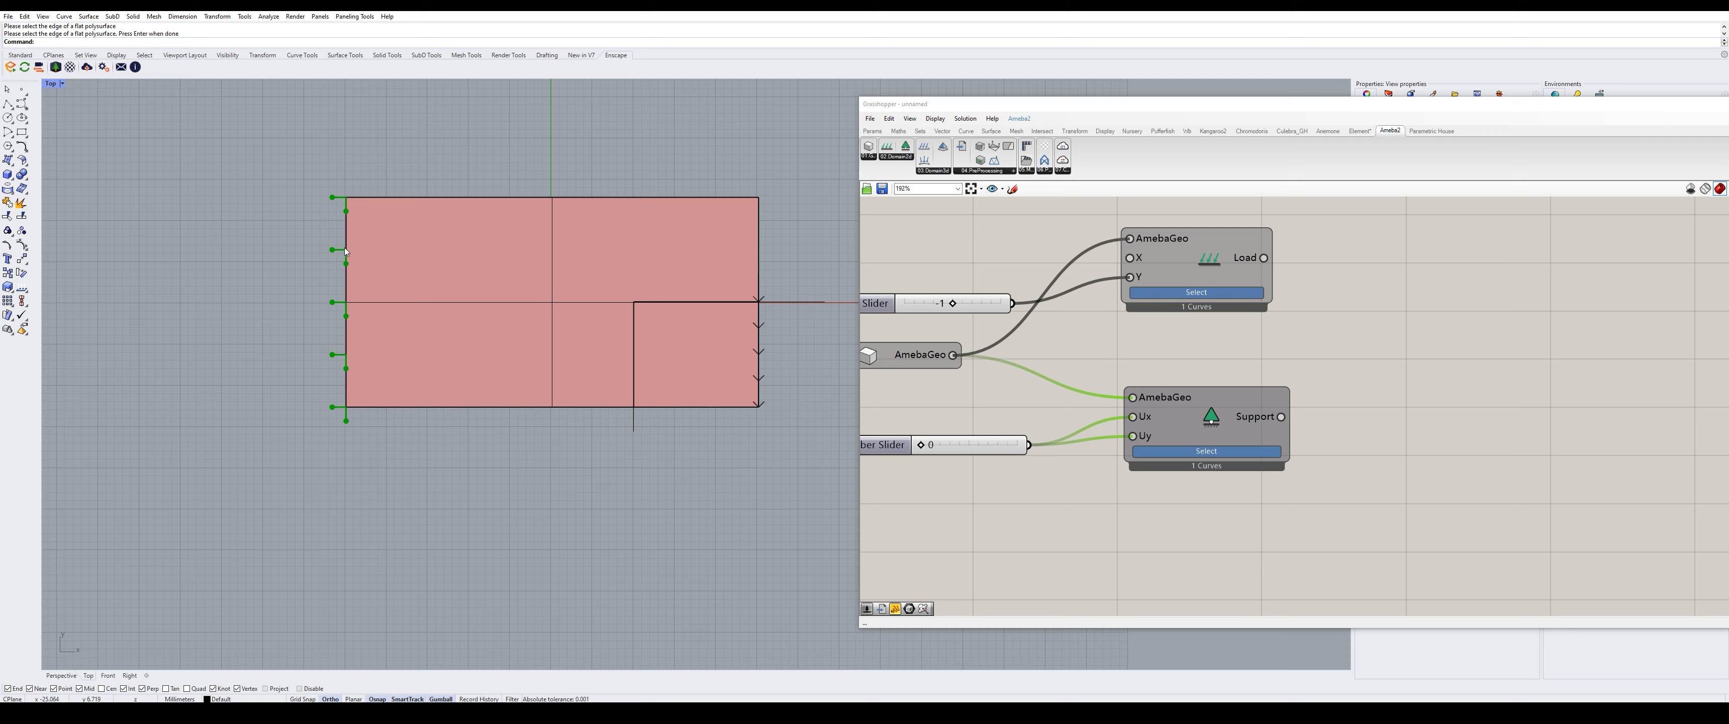
scroll(1151, 318, down, 2)
scroll(1366, 335, up, 2)
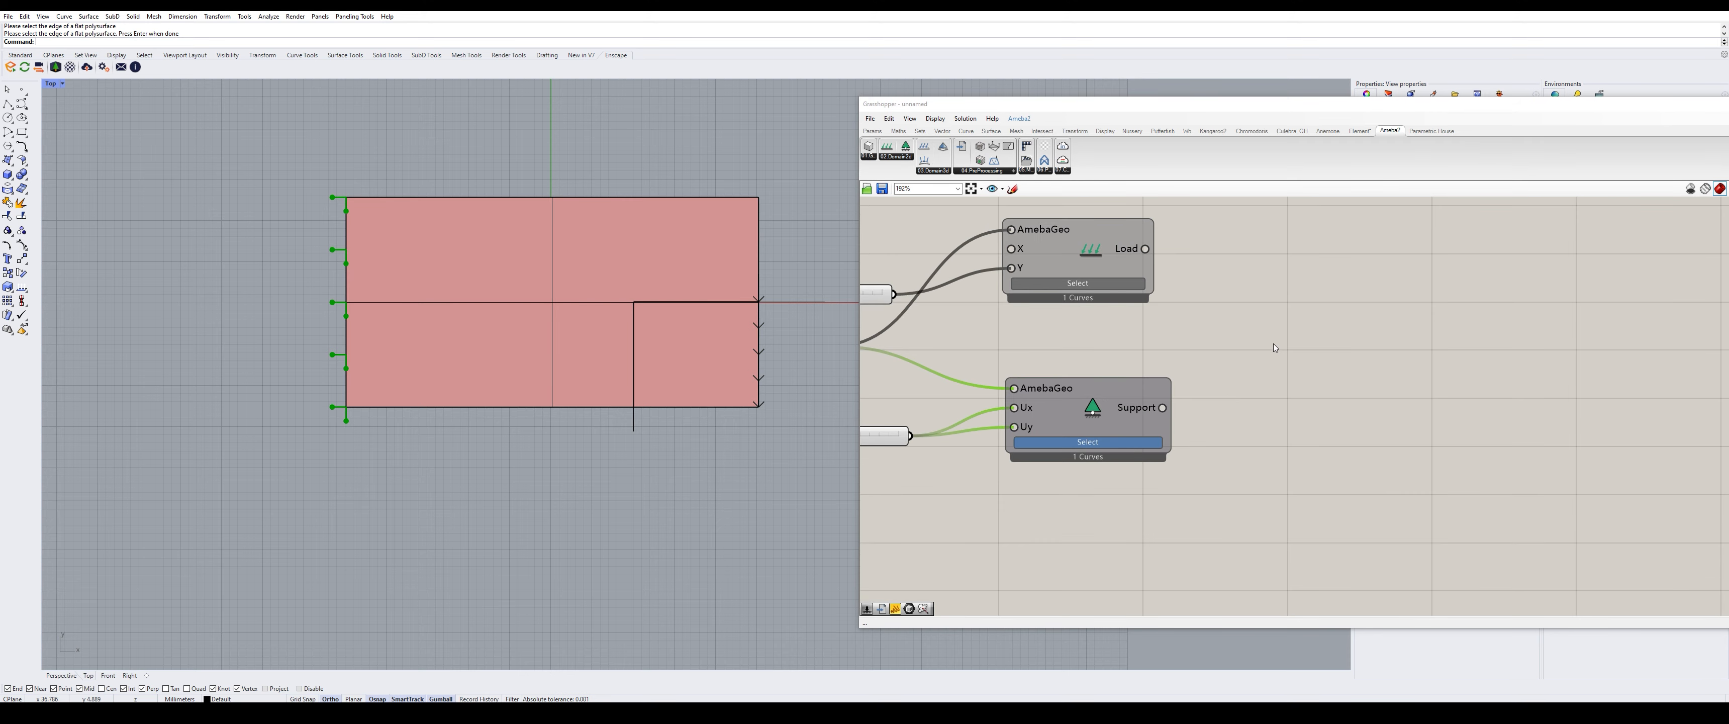
scroll(1274, 341, down, 2)
scroll(1278, 325, up, 1)
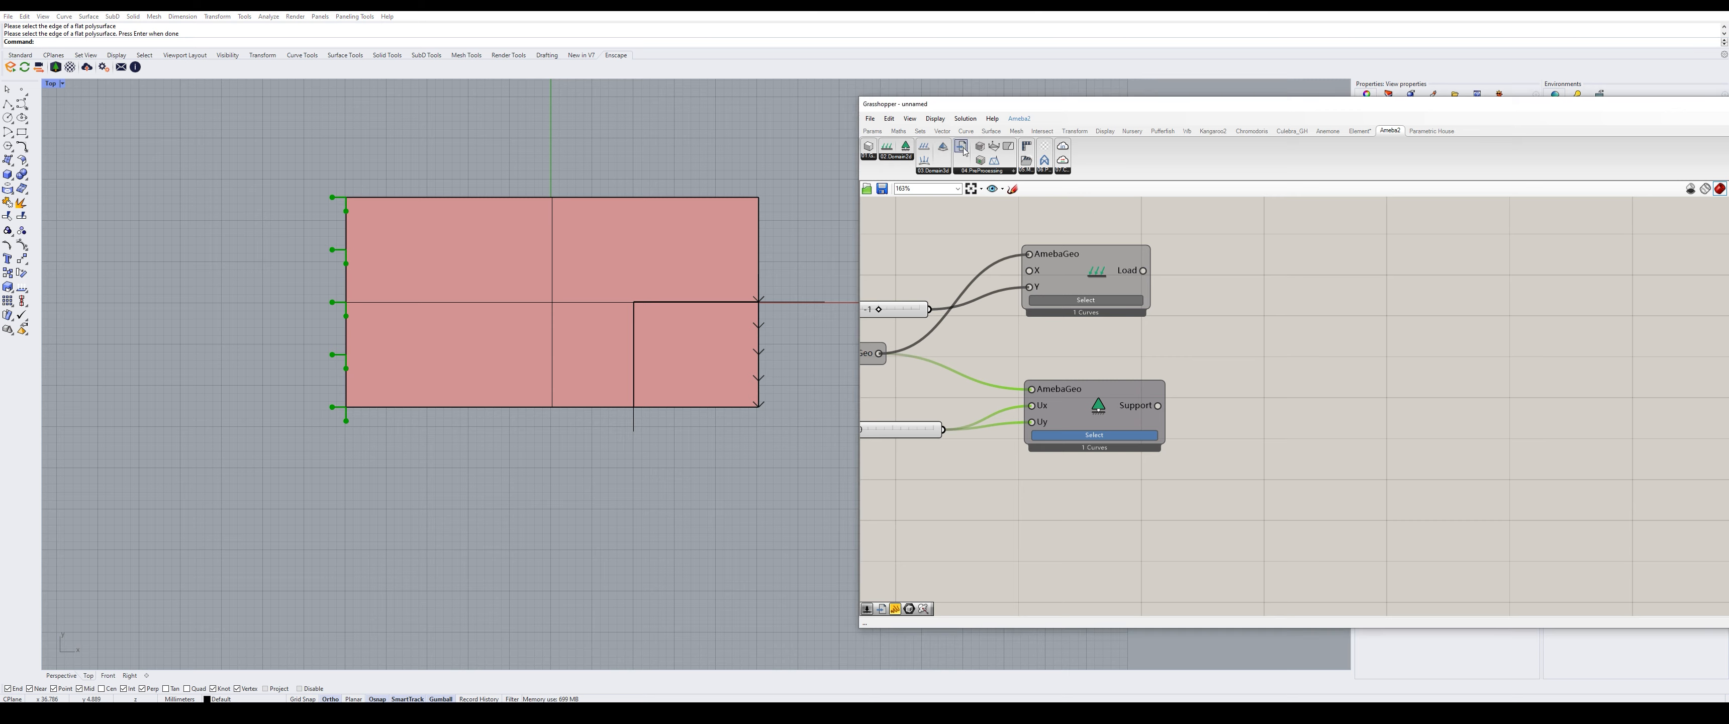
drag(963, 151, 1353, 322)
- Wire the Load and Support outputs into the PreProcessing component
drag(1143, 269, 1281, 337)
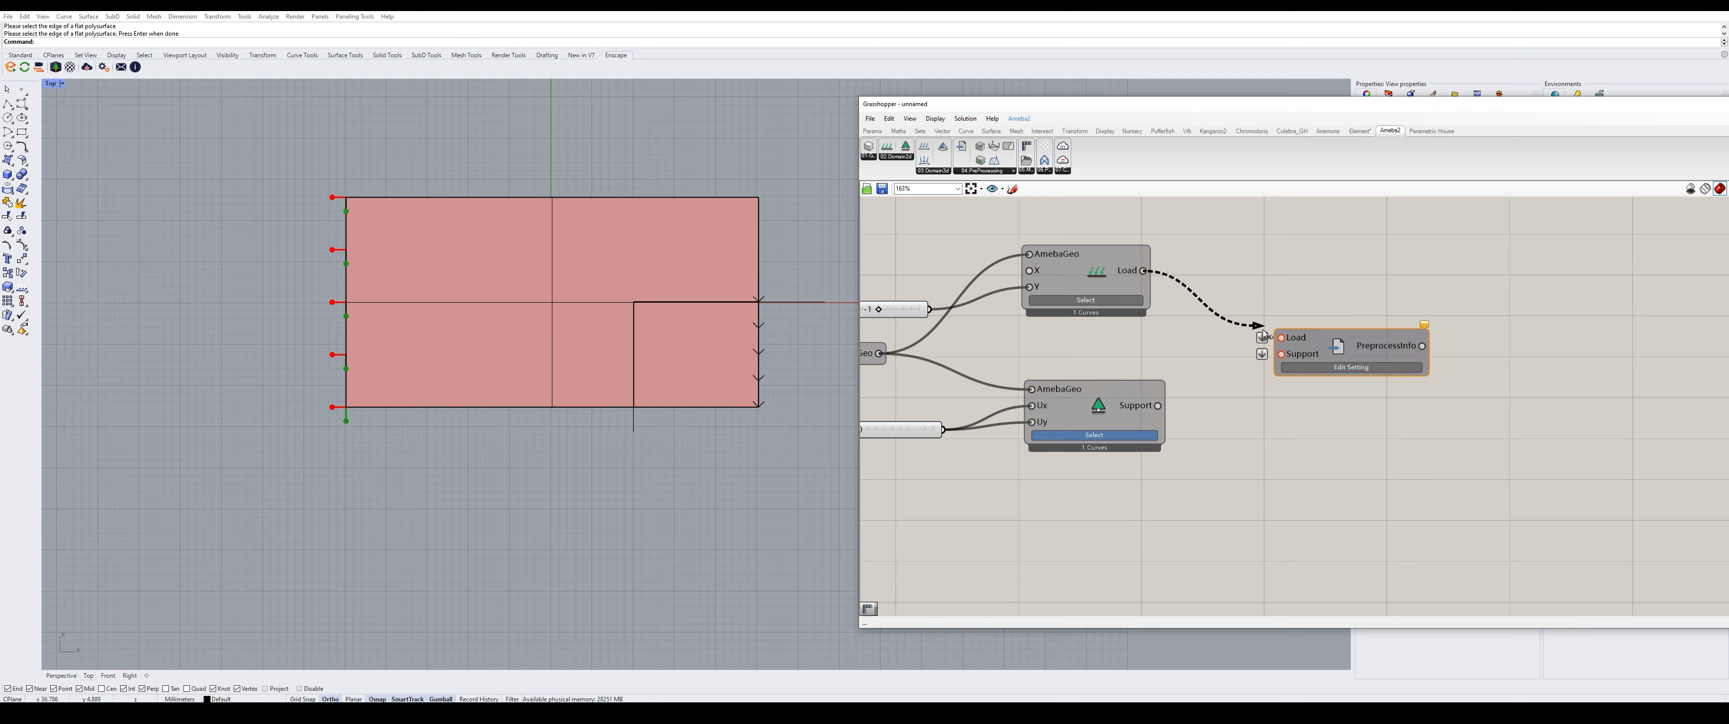
drag(1158, 404, 1337, 356)
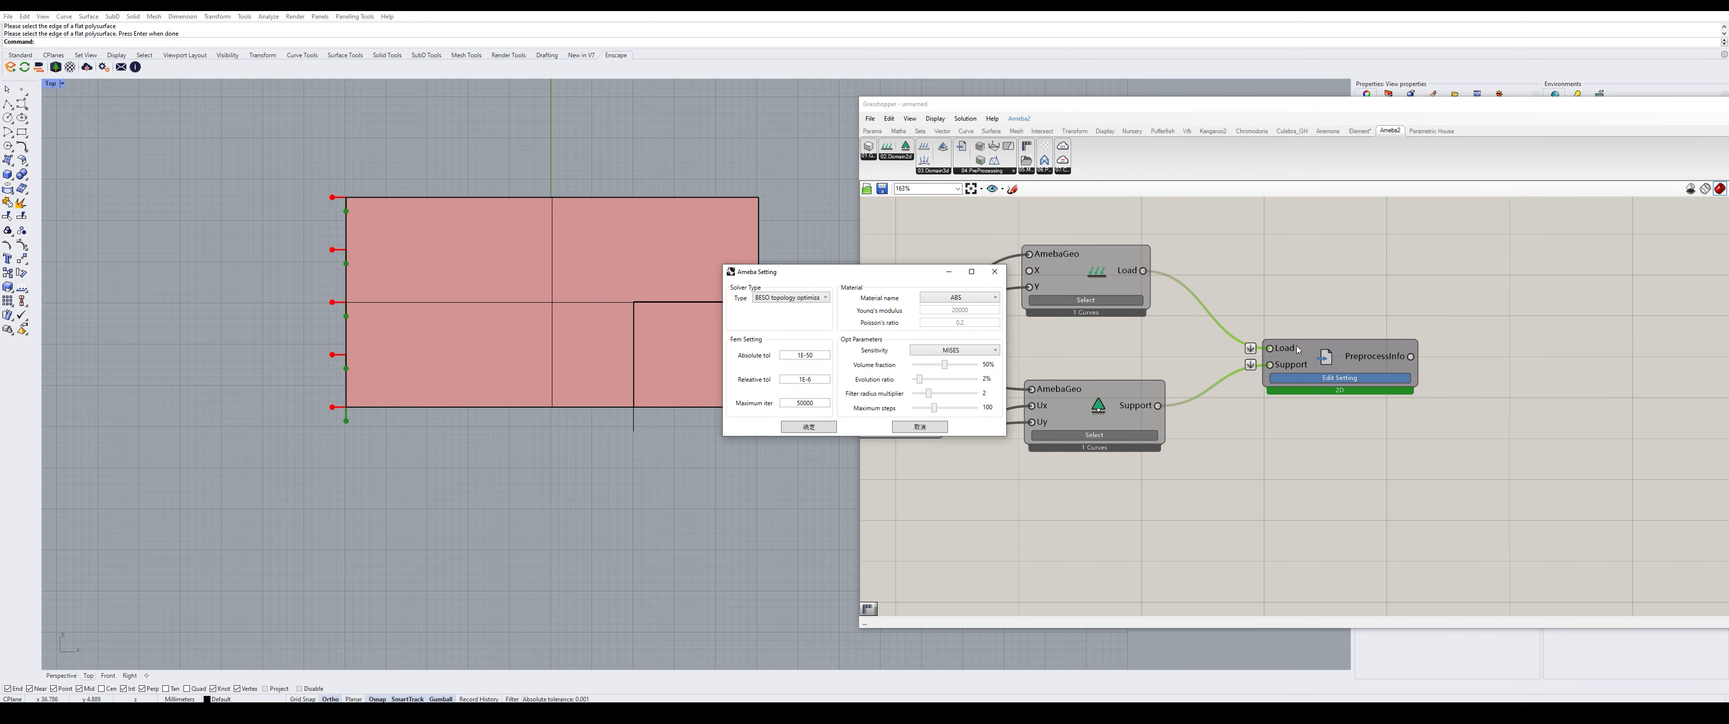
- Keep BESO topology optimization as the solver, set the material to Custom, and confirm
click(792, 298)
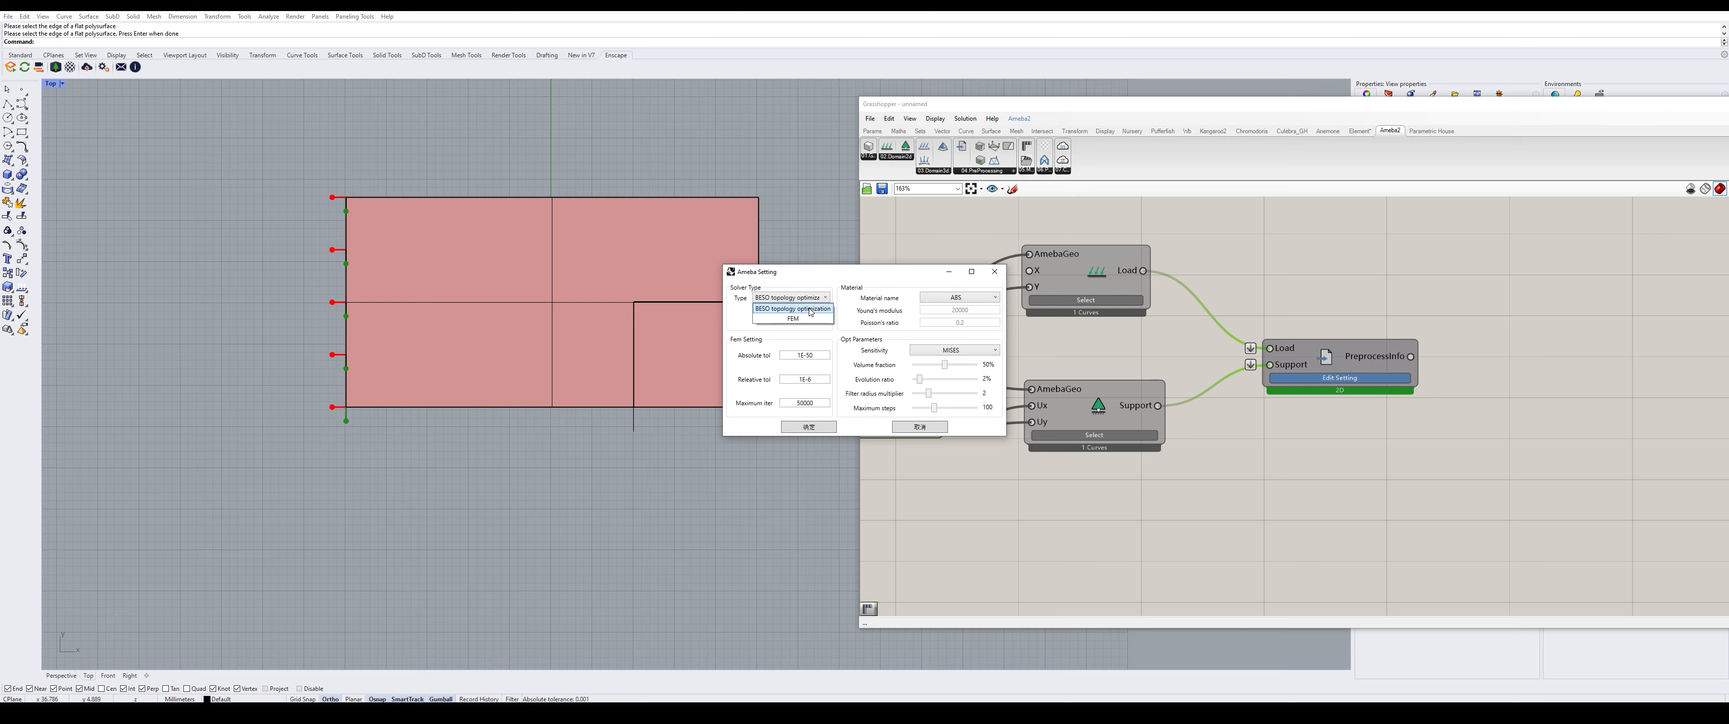
click(811, 310)
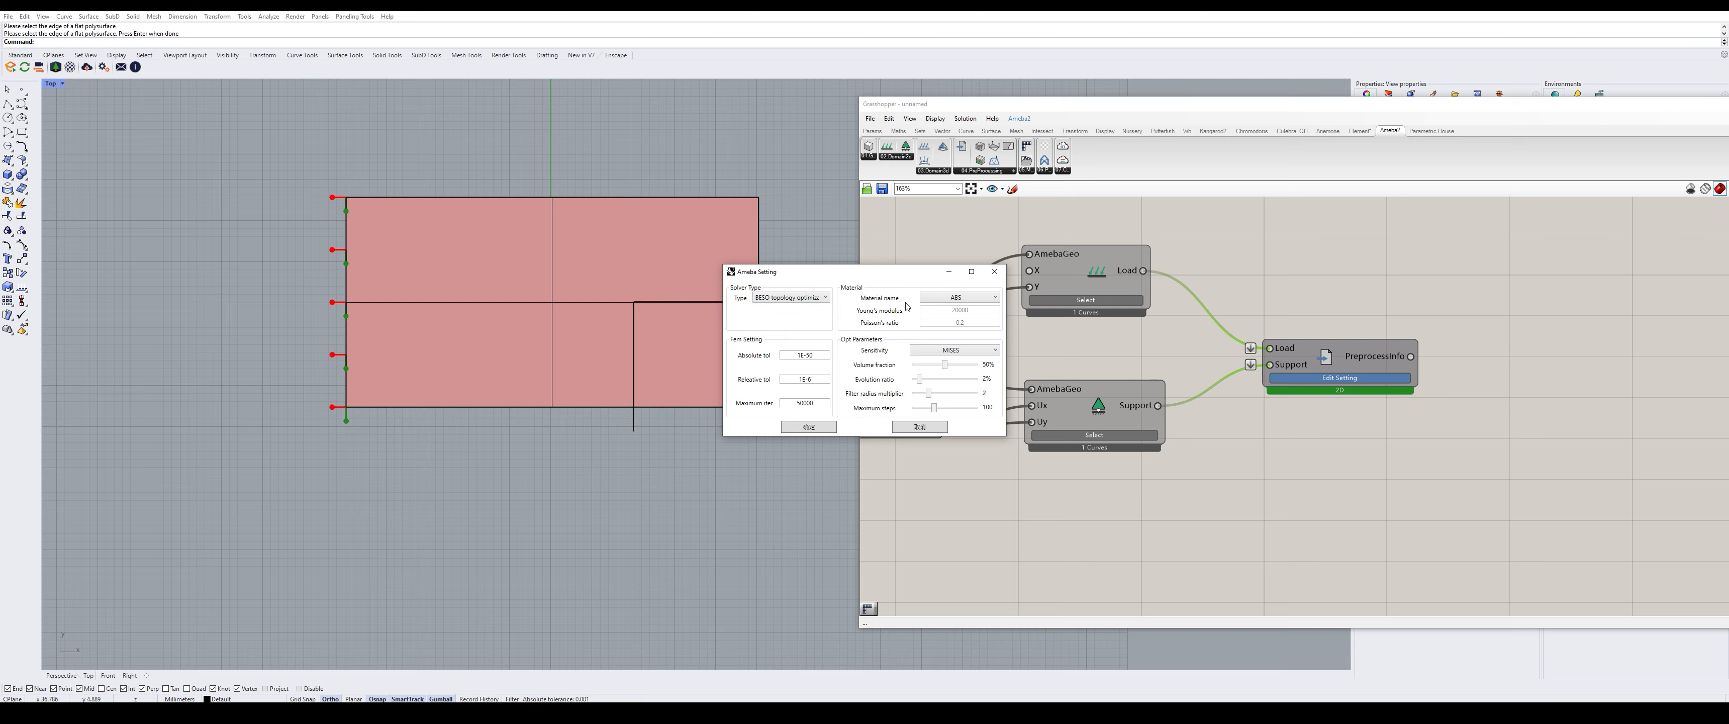
click(955, 300)
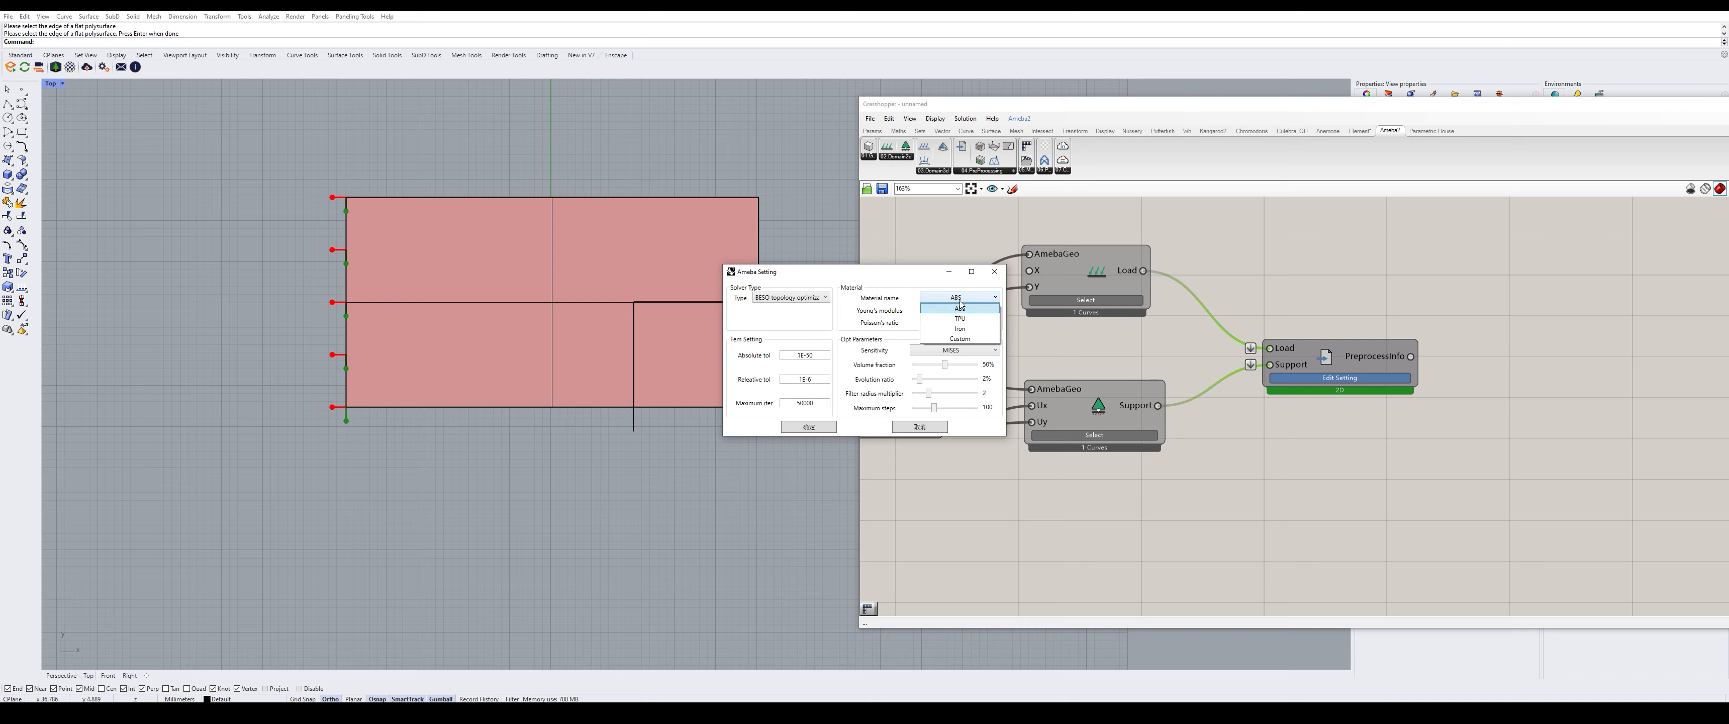
click(973, 338)
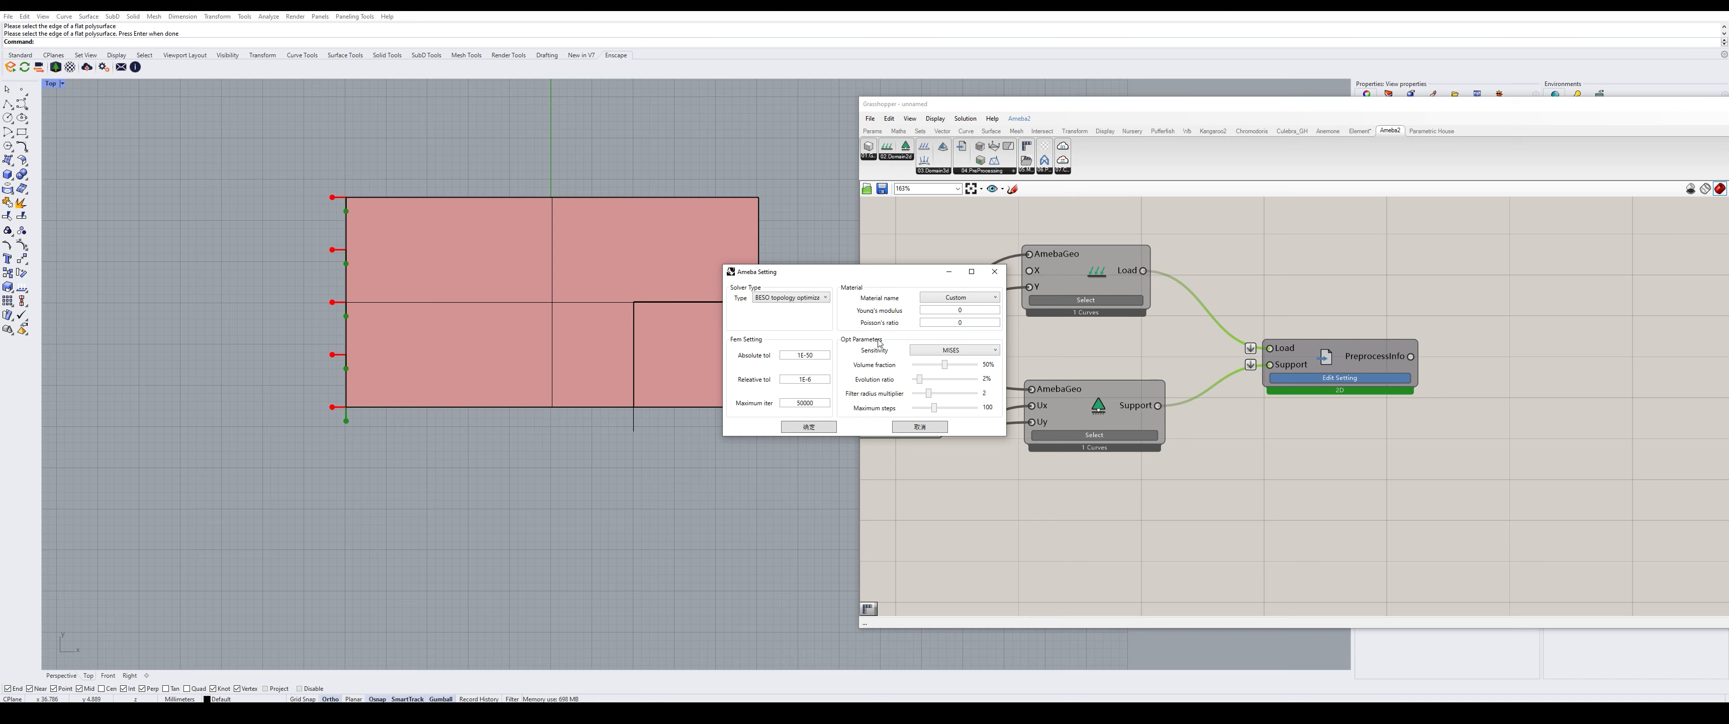
mouse_move(860, 400)
click(829, 427)
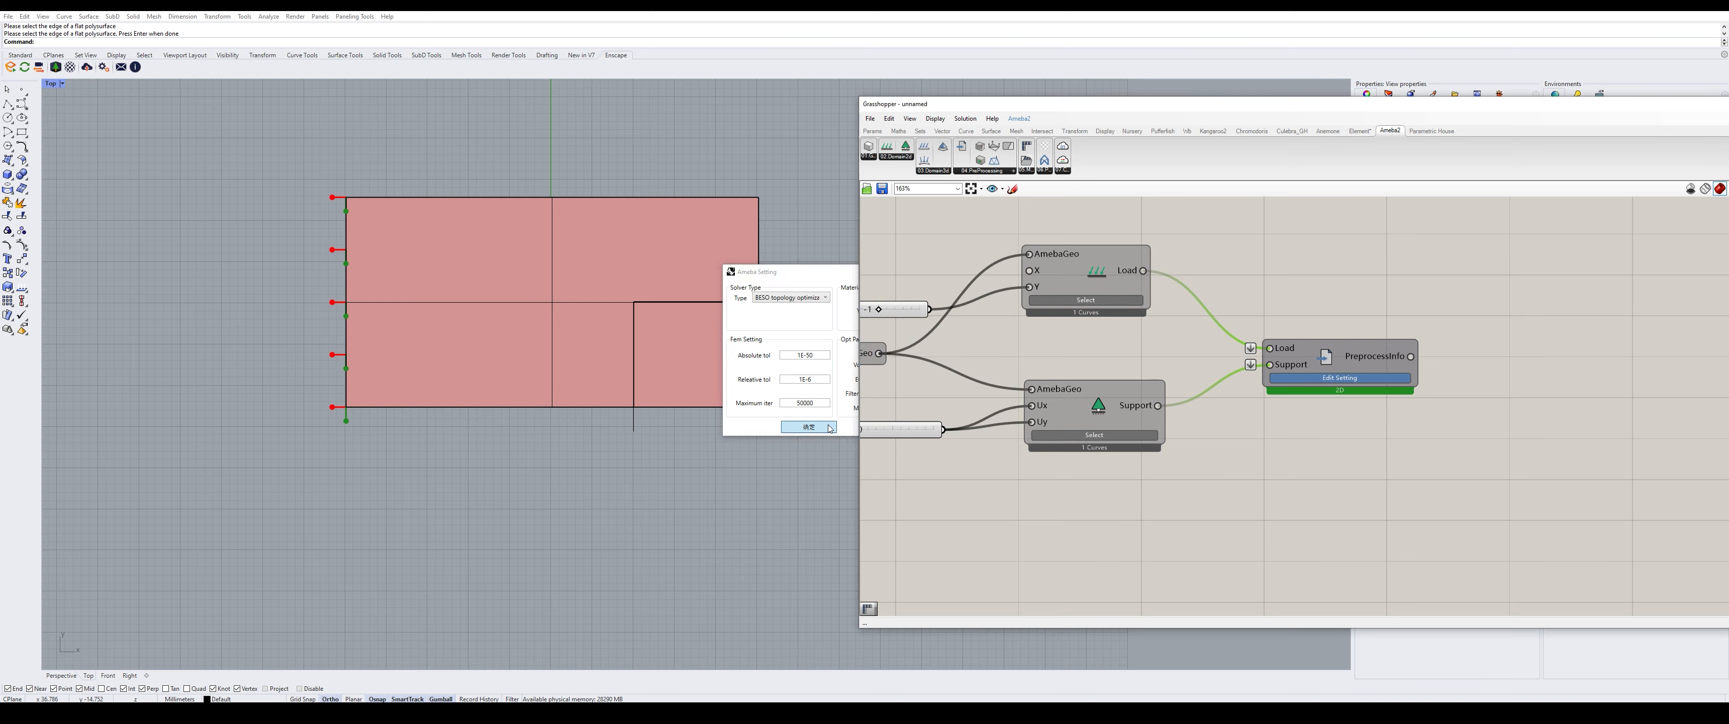
- Add a Mesh Parting solver component and feed it the PreprocessInfo output
click(1099, 339)
scroll(1098, 338, down, 2)
scroll(1435, 347, up, 3)
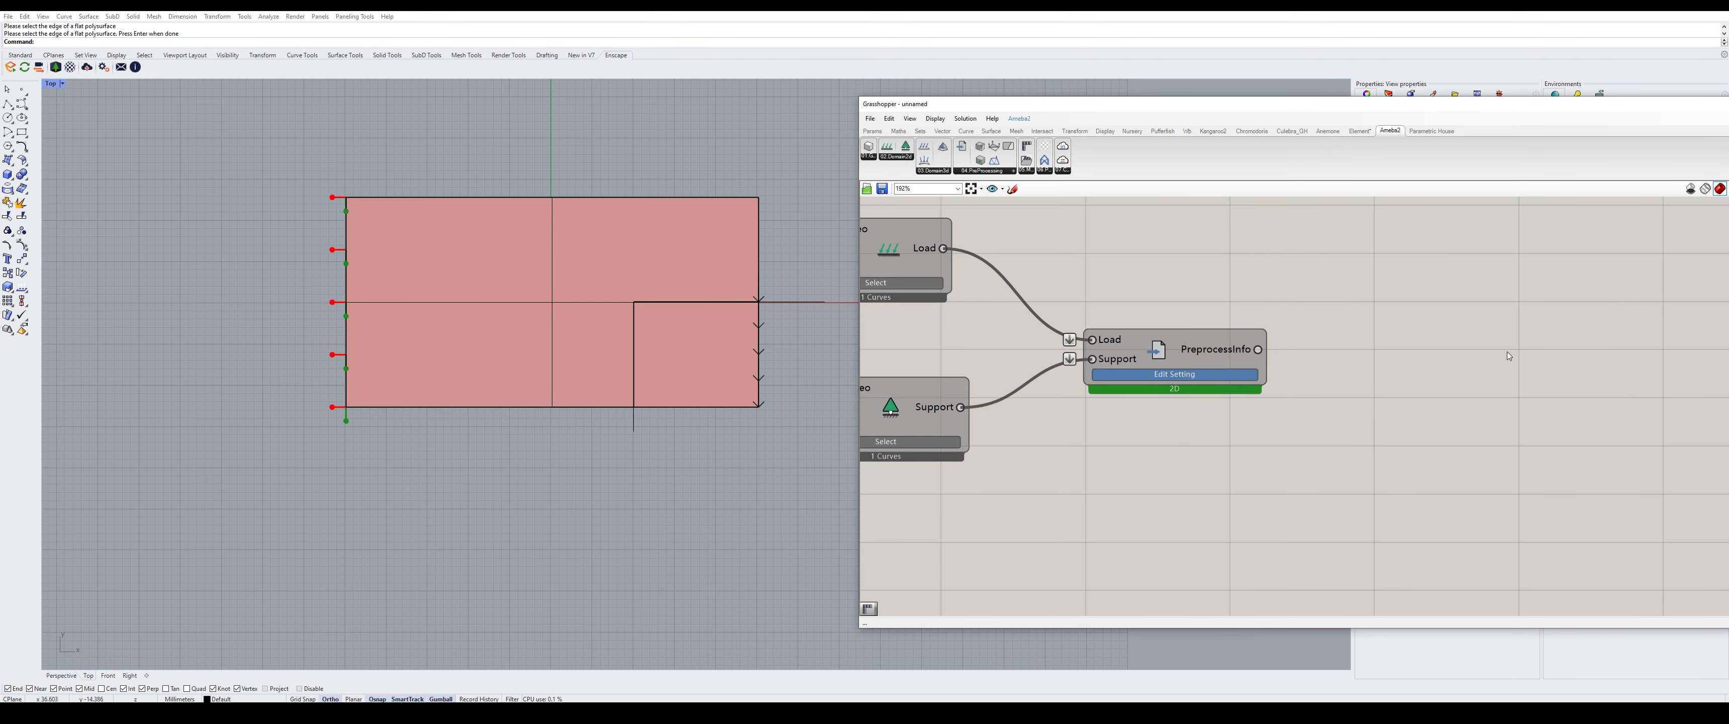
scroll(1510, 350, down, 3)
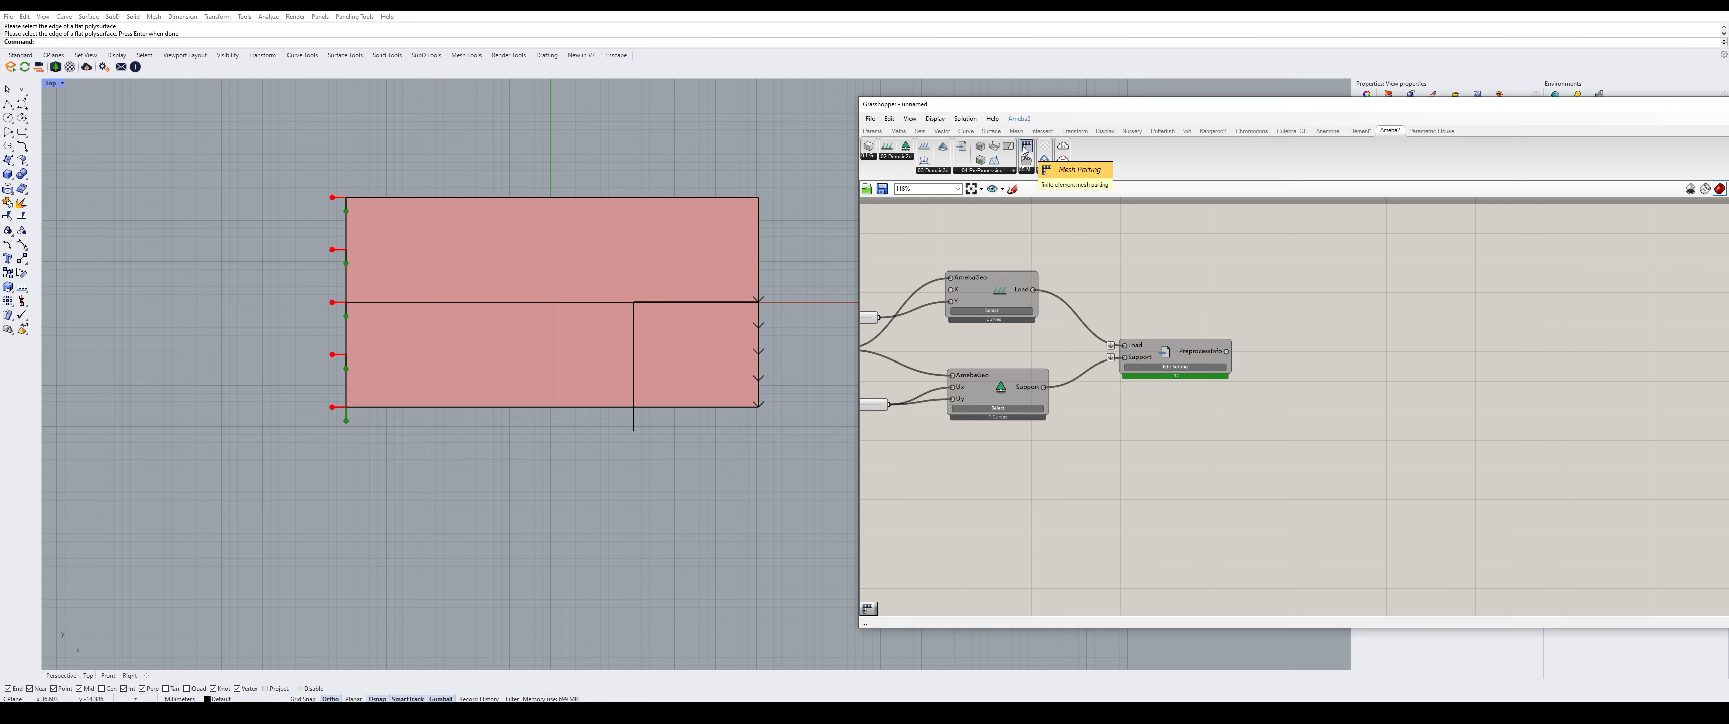
drag(1024, 150, 1342, 392)
drag(1226, 351, 1458, 407)
- Place a Panel, shift the Ameba component right, and duplicate the panel below
scroll(1044, 380, down, 2)
scroll(1457, 403, up, 4)
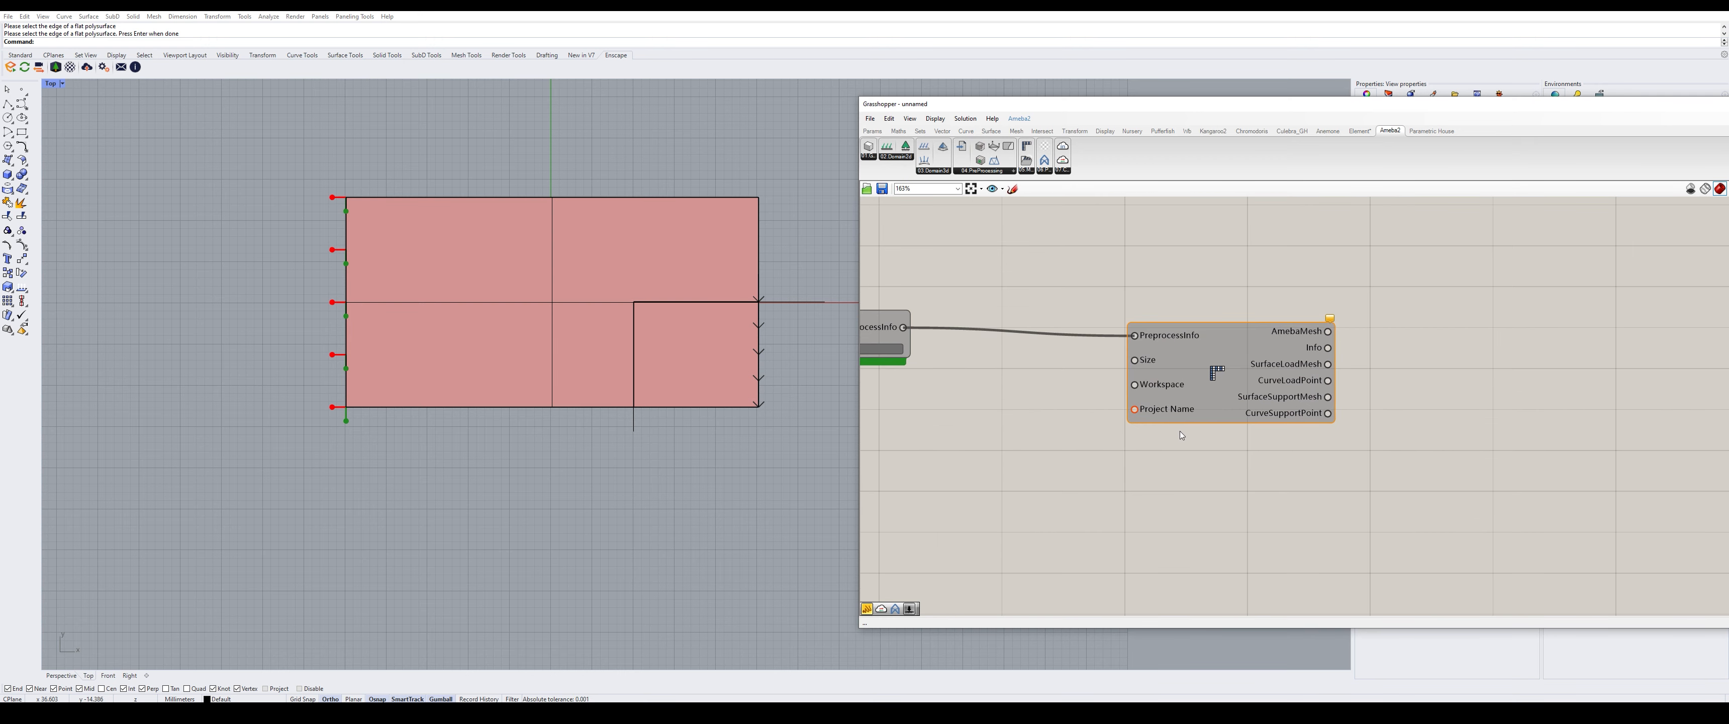
scroll(1179, 435, down, 1)
double_click(1050, 442)
text(panl)
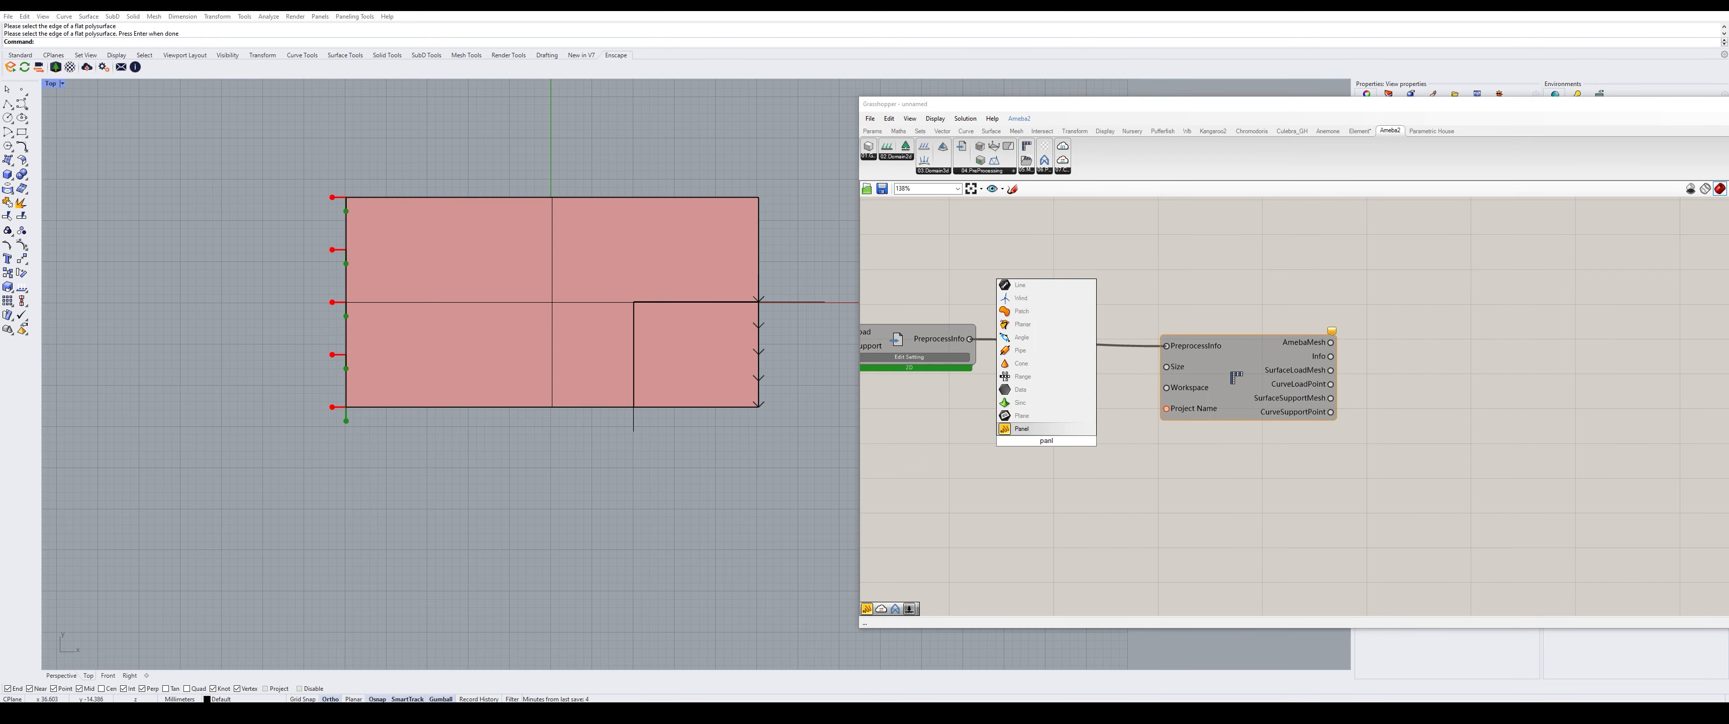
key(Return)
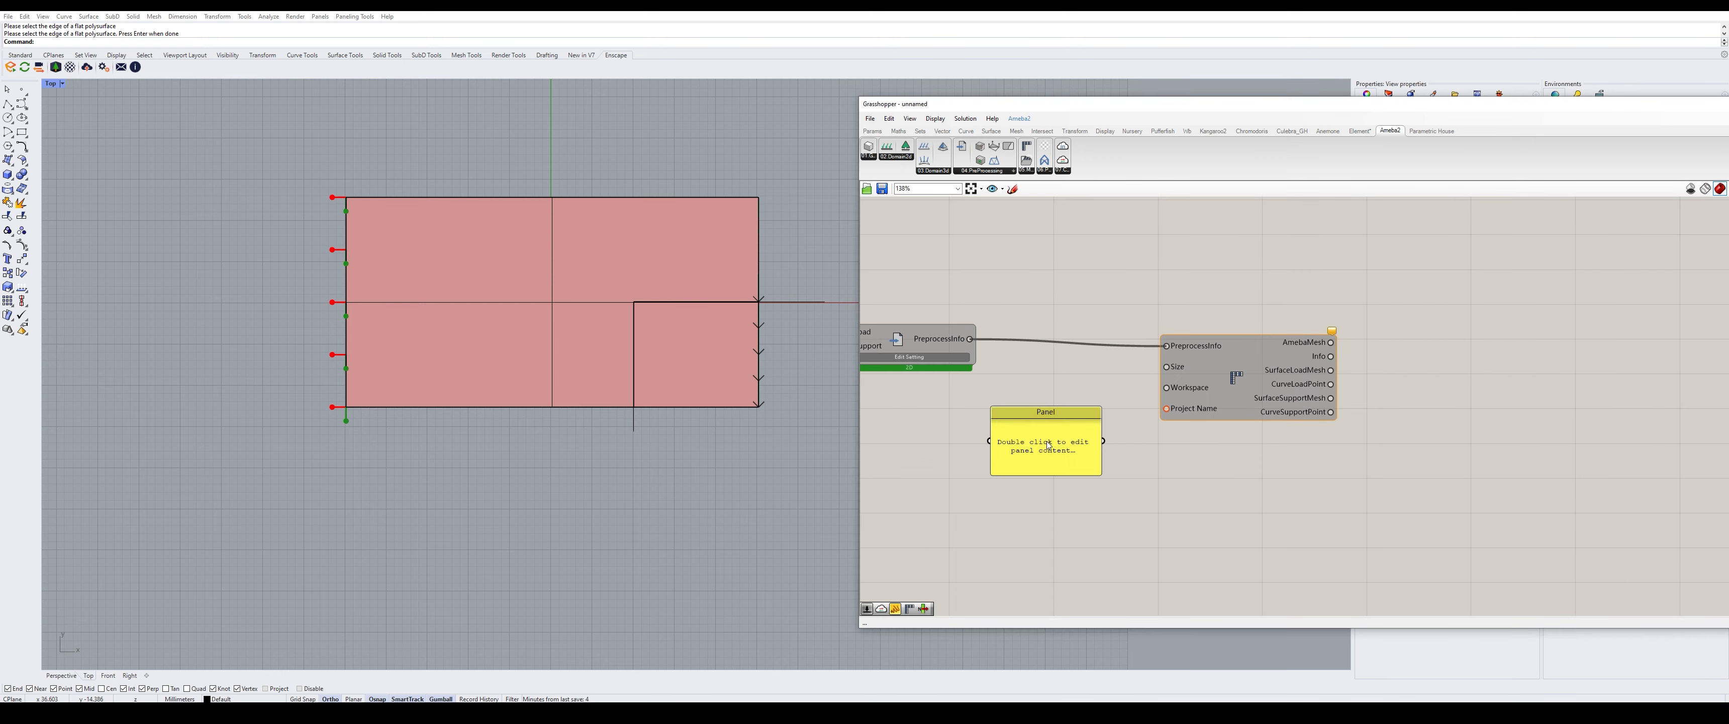
alt+drag(1060, 557, 1067, 557)
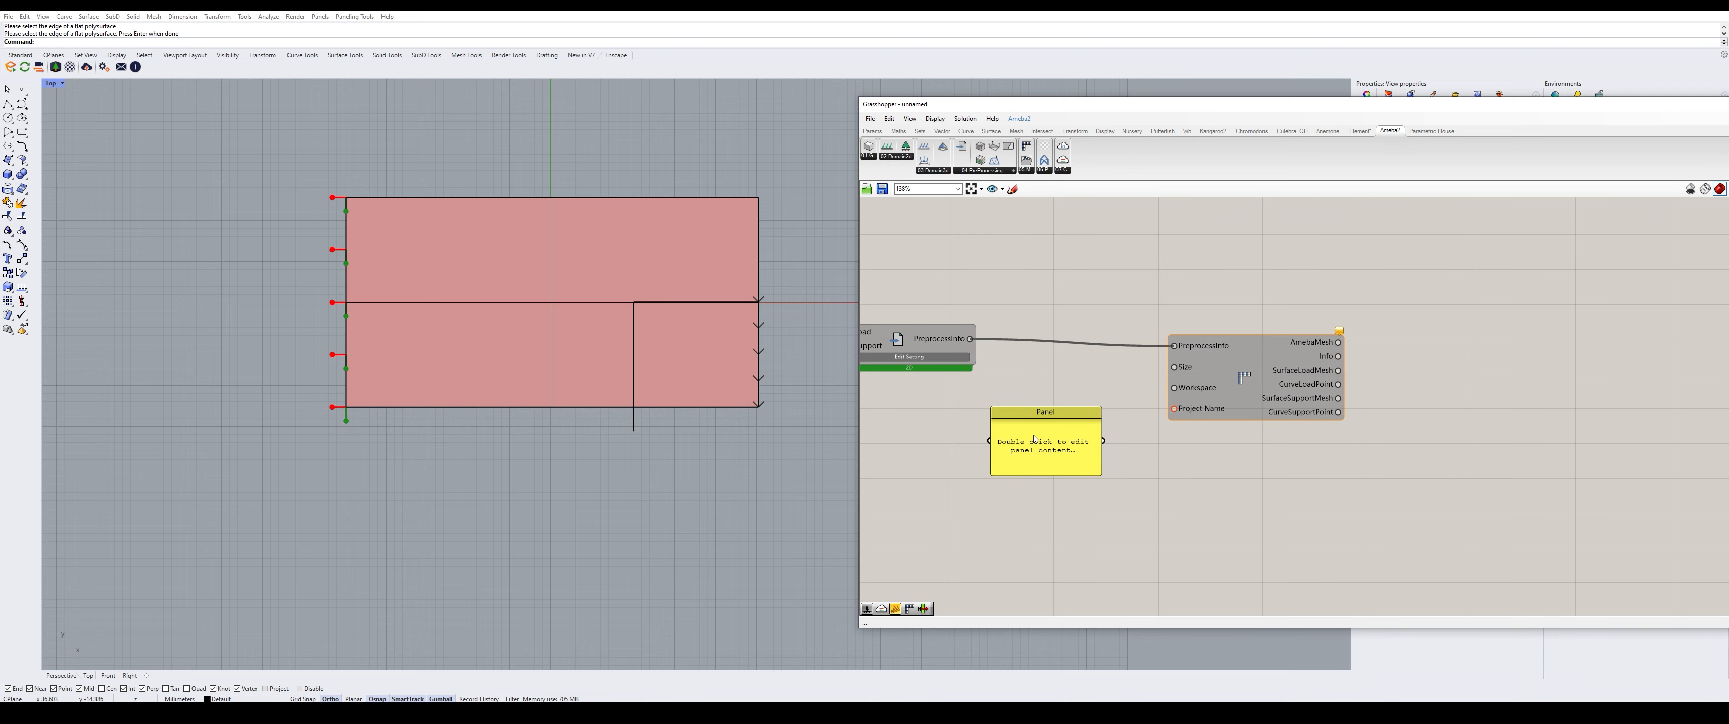
alt+drag(1049, 421, 1050, 524)
- Fill the panels with D:\Ameba and 2dtest and wire them to Workspace and Project Name
double_click(1042, 423)
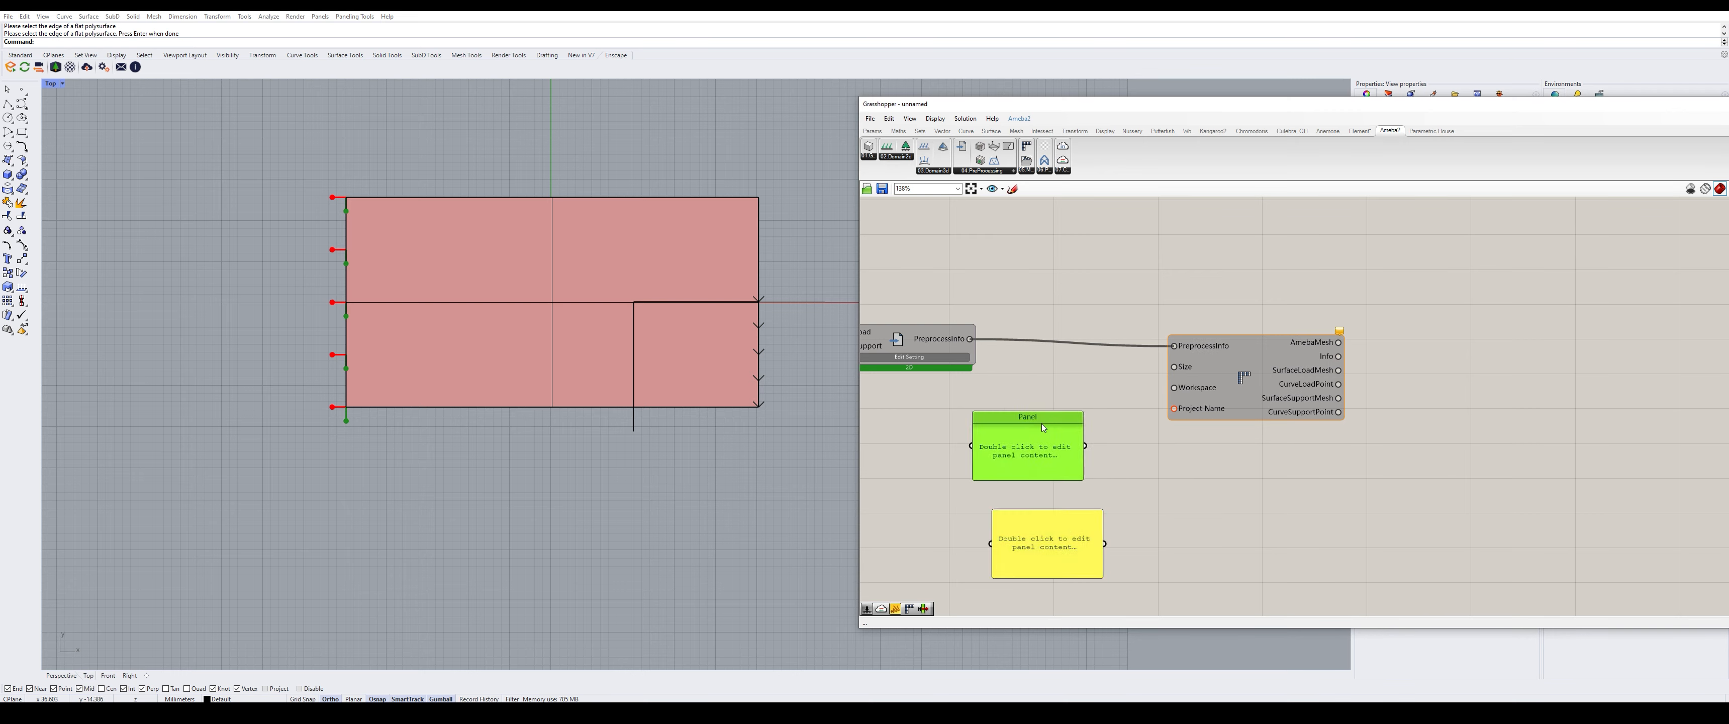
text(D)
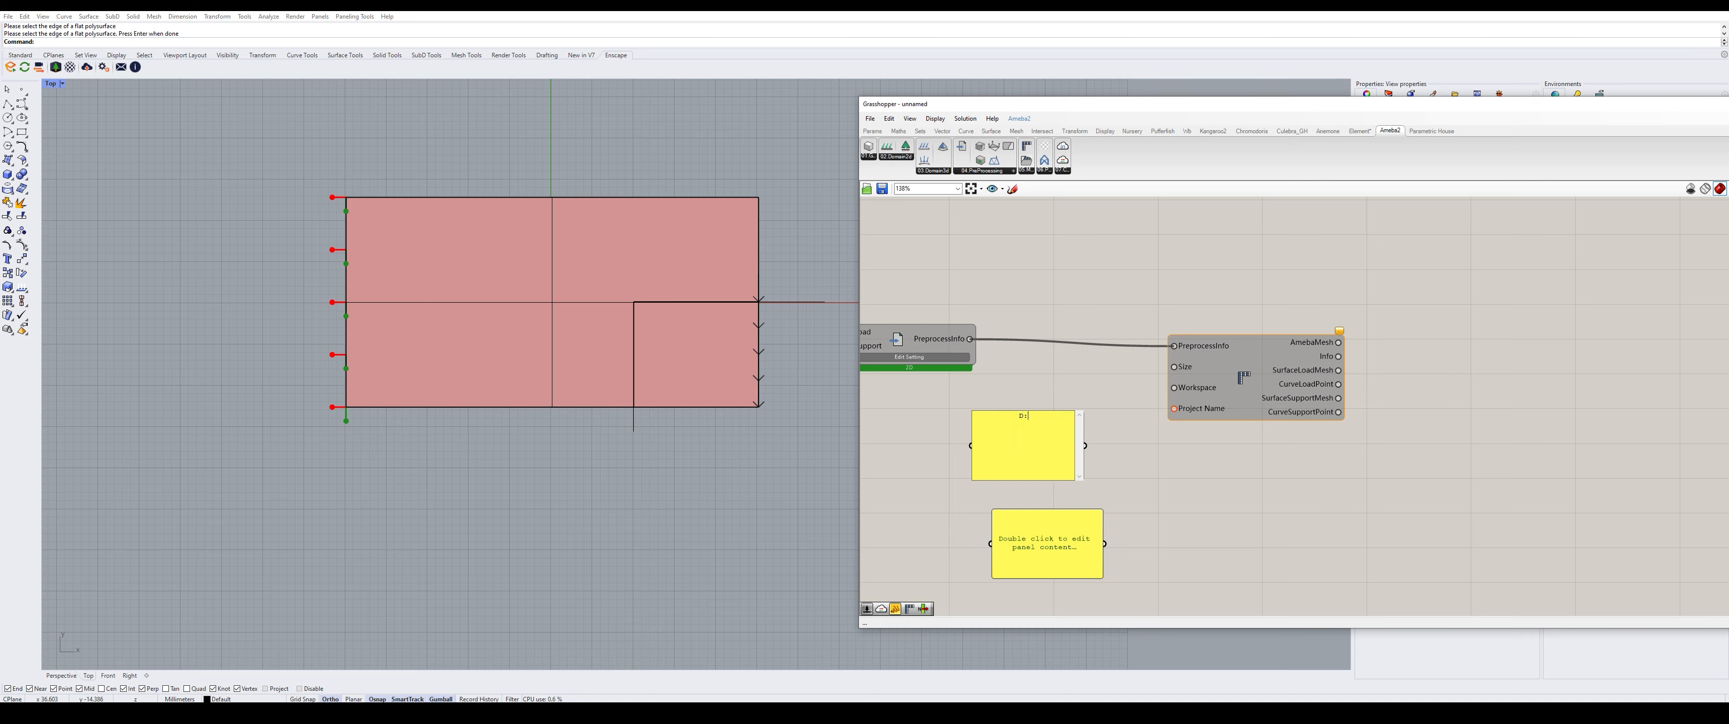
text(:\\Ameba)
click(1231, 455)
double_click(1040, 556)
text(2d)
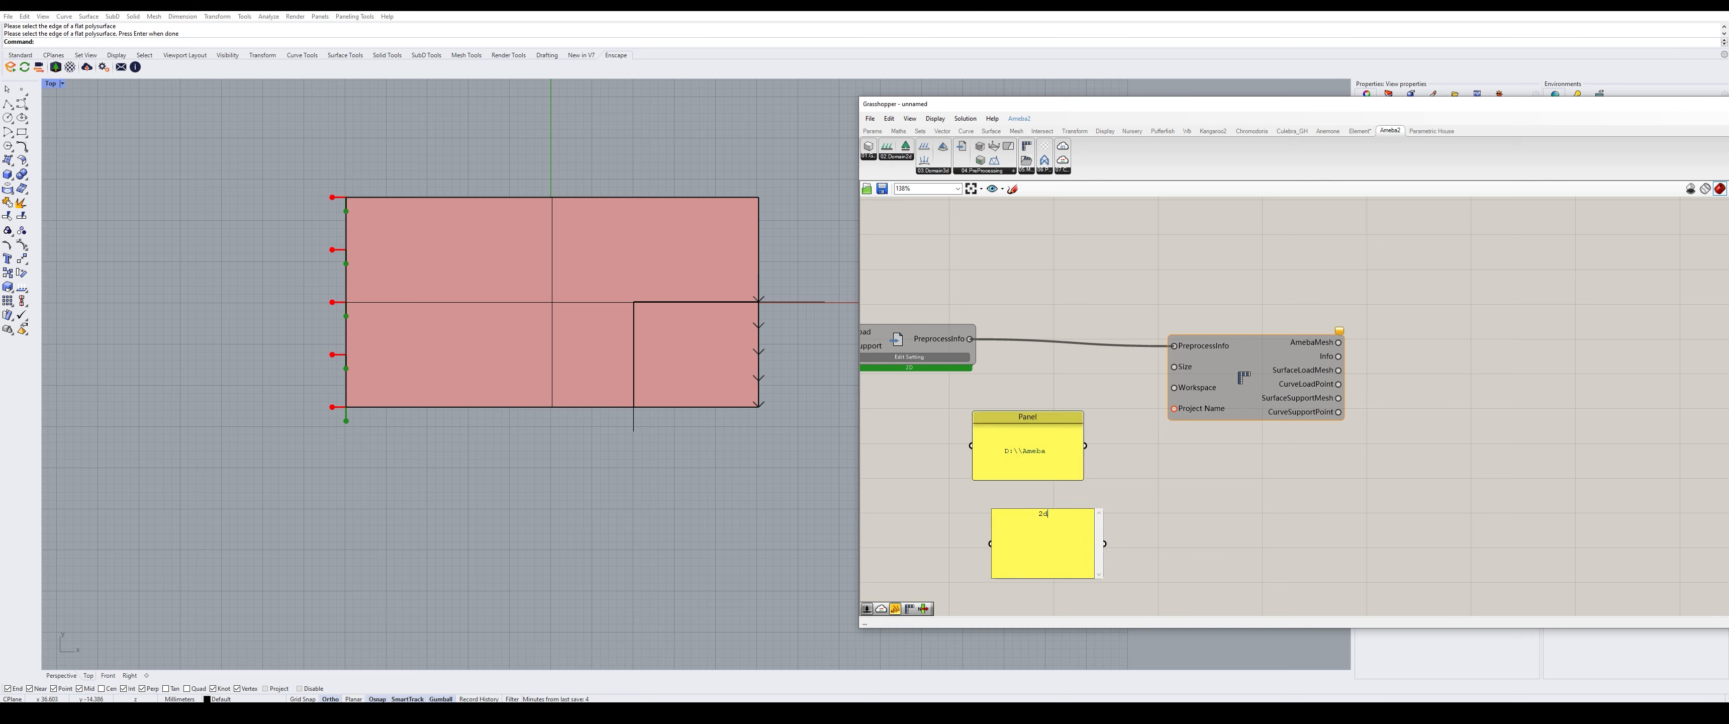
text(test)
click(1157, 489)
click(1156, 485)
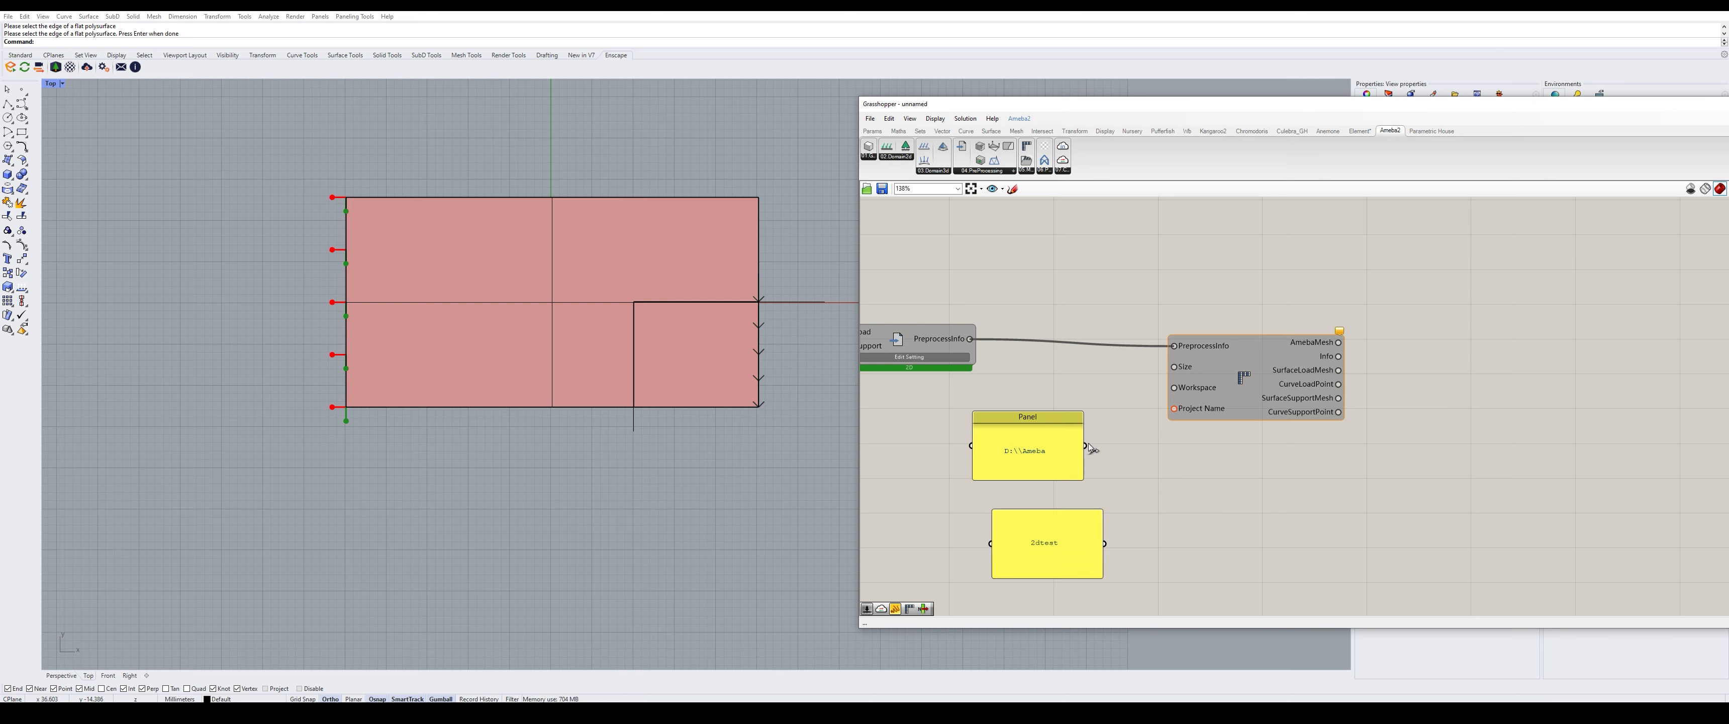
drag(1086, 446, 1174, 387)
drag(1106, 544, 1174, 408)
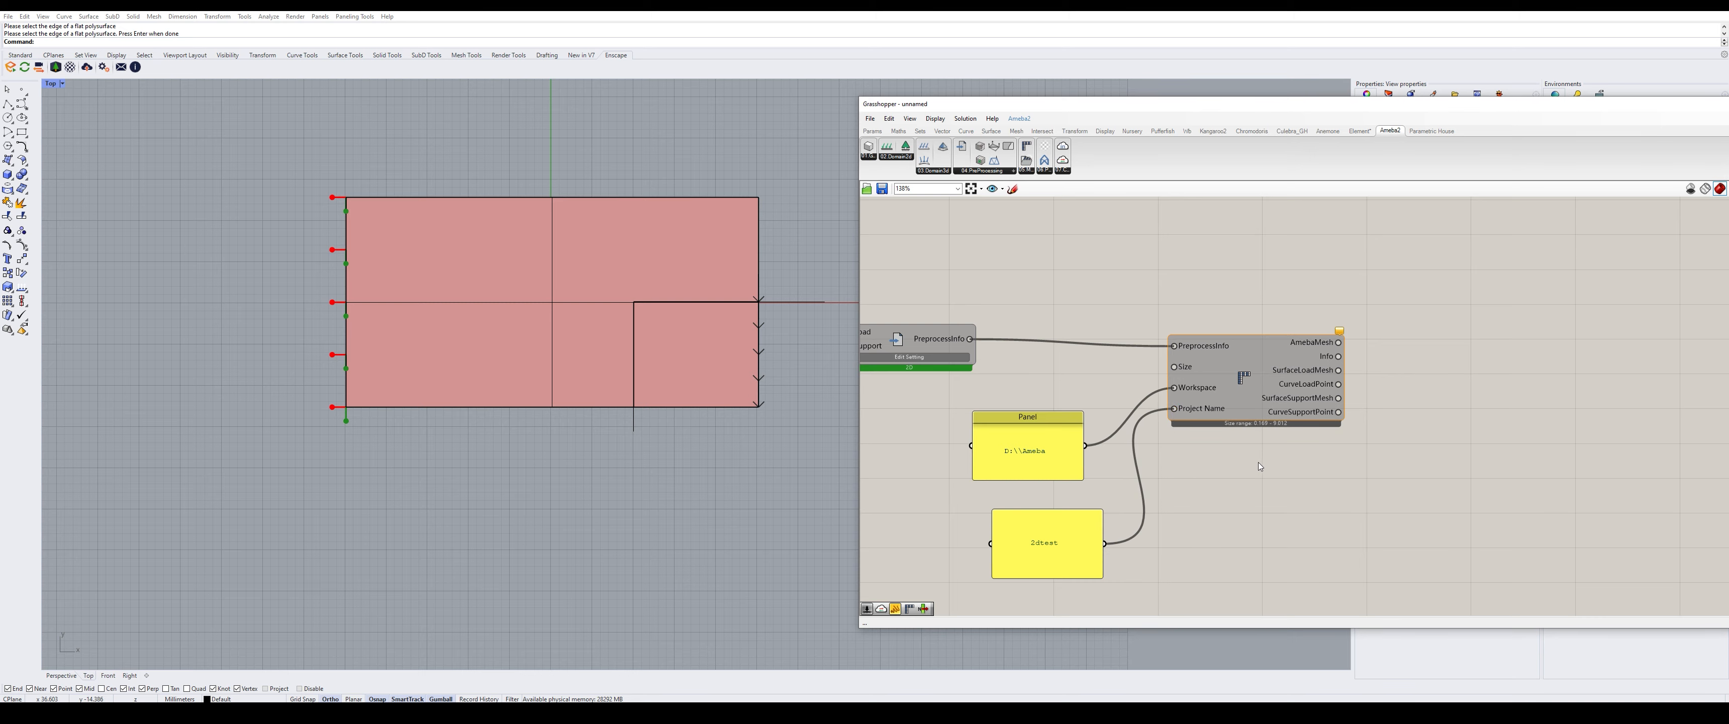
- Add a number slider set to 0.1 and connect it to the Size input
scroll(1269, 424, up, 2)
scroll(1283, 382, down, 2)
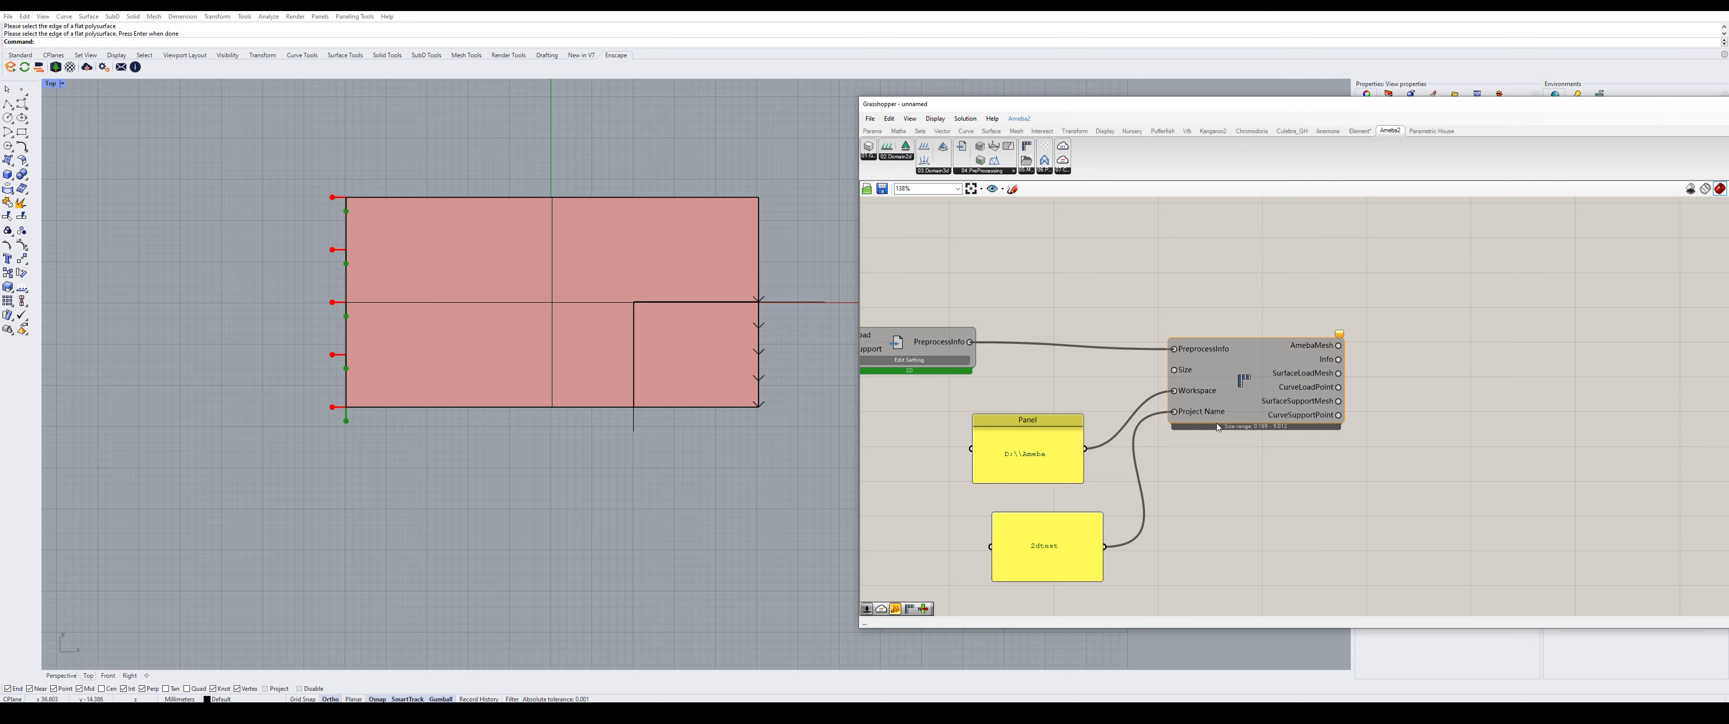
double_click(1049, 380)
text(0.1)
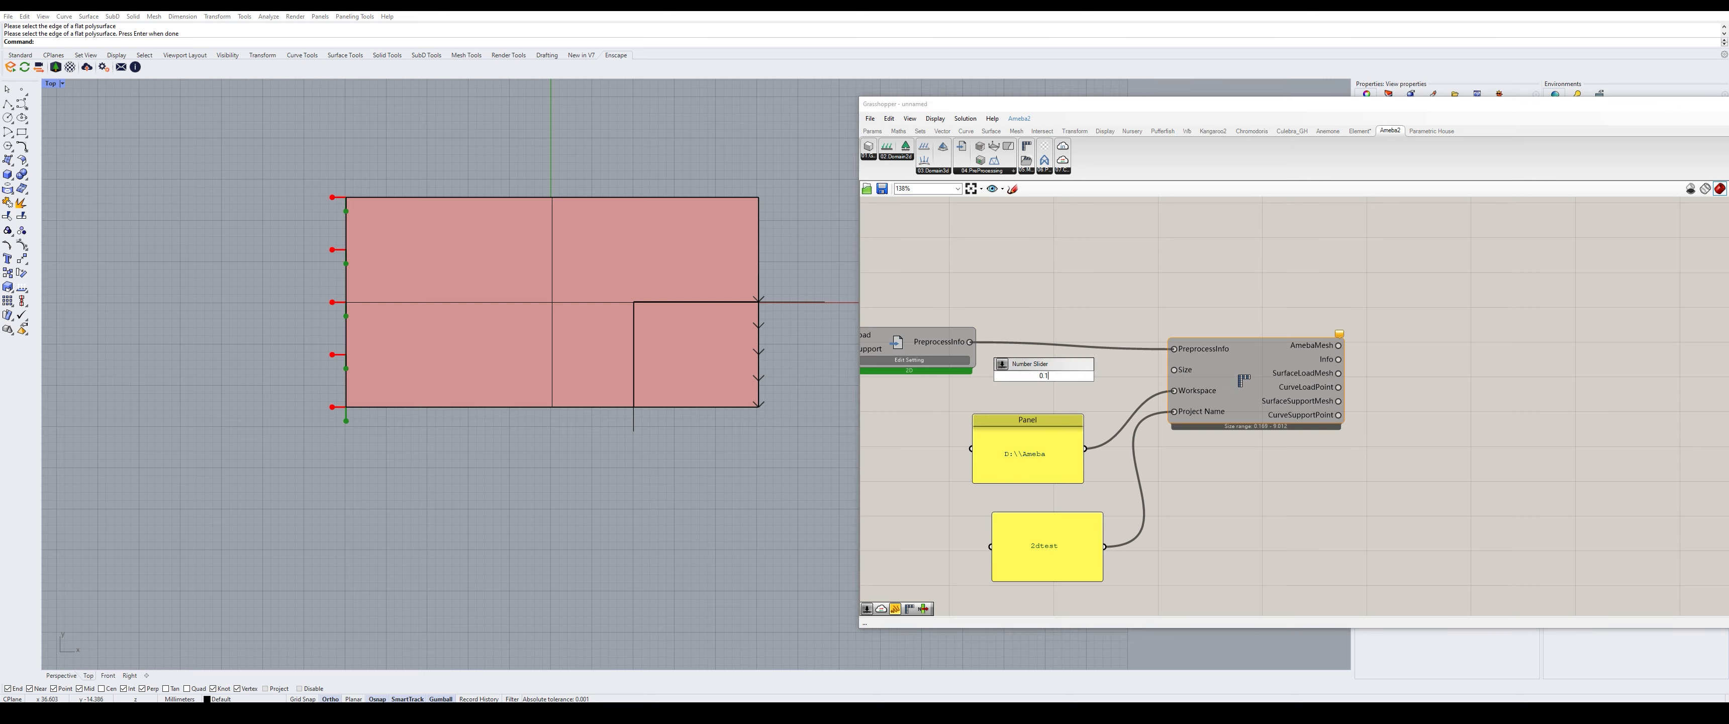
key(Return)
drag(1115, 376, 1174, 369)
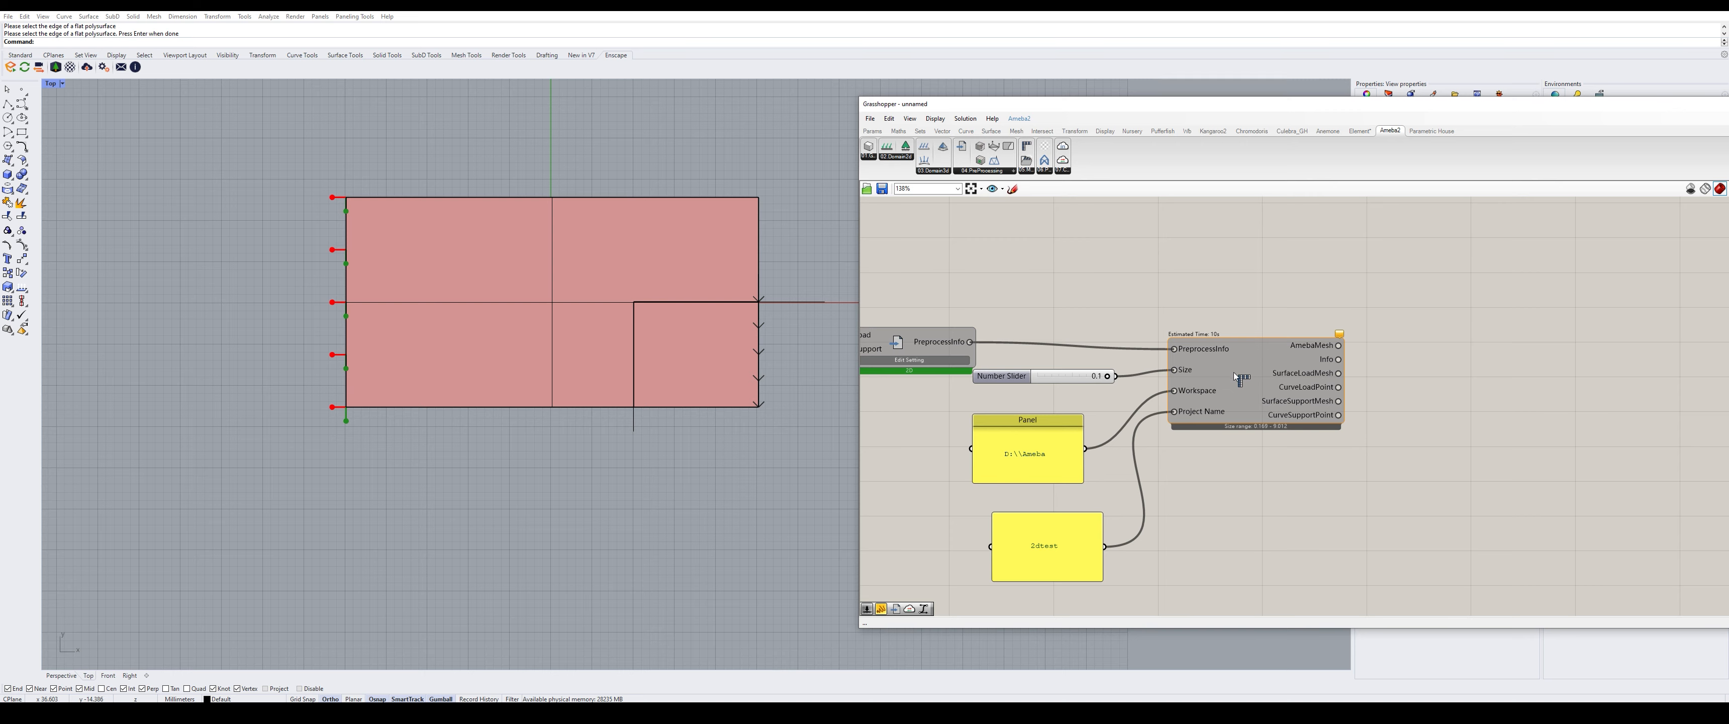
- Start the Ameba component's mesh generation, producing 298062 elements of the notched plate
right_click(1245, 382)
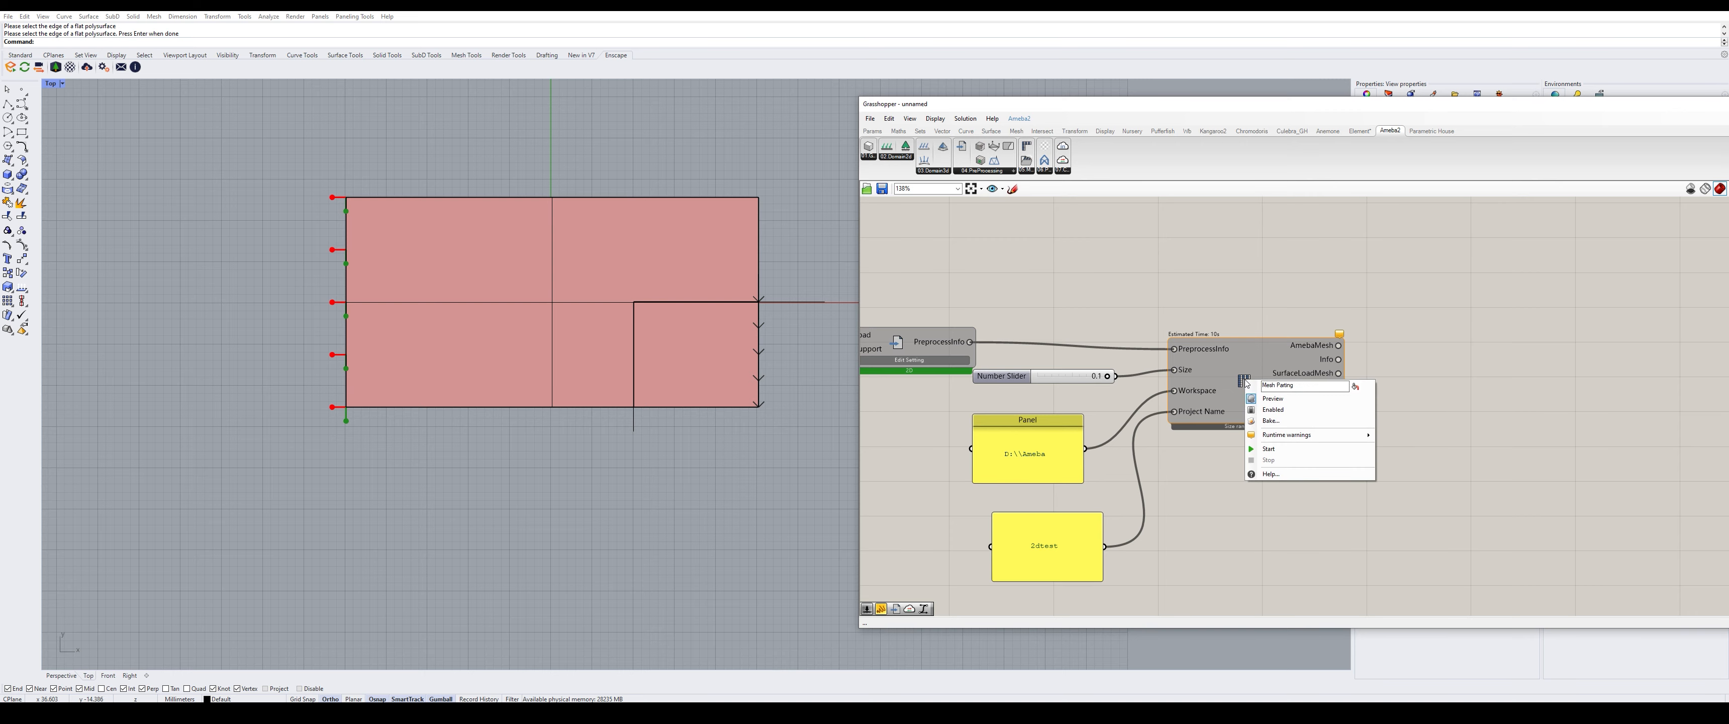
click(1279, 450)
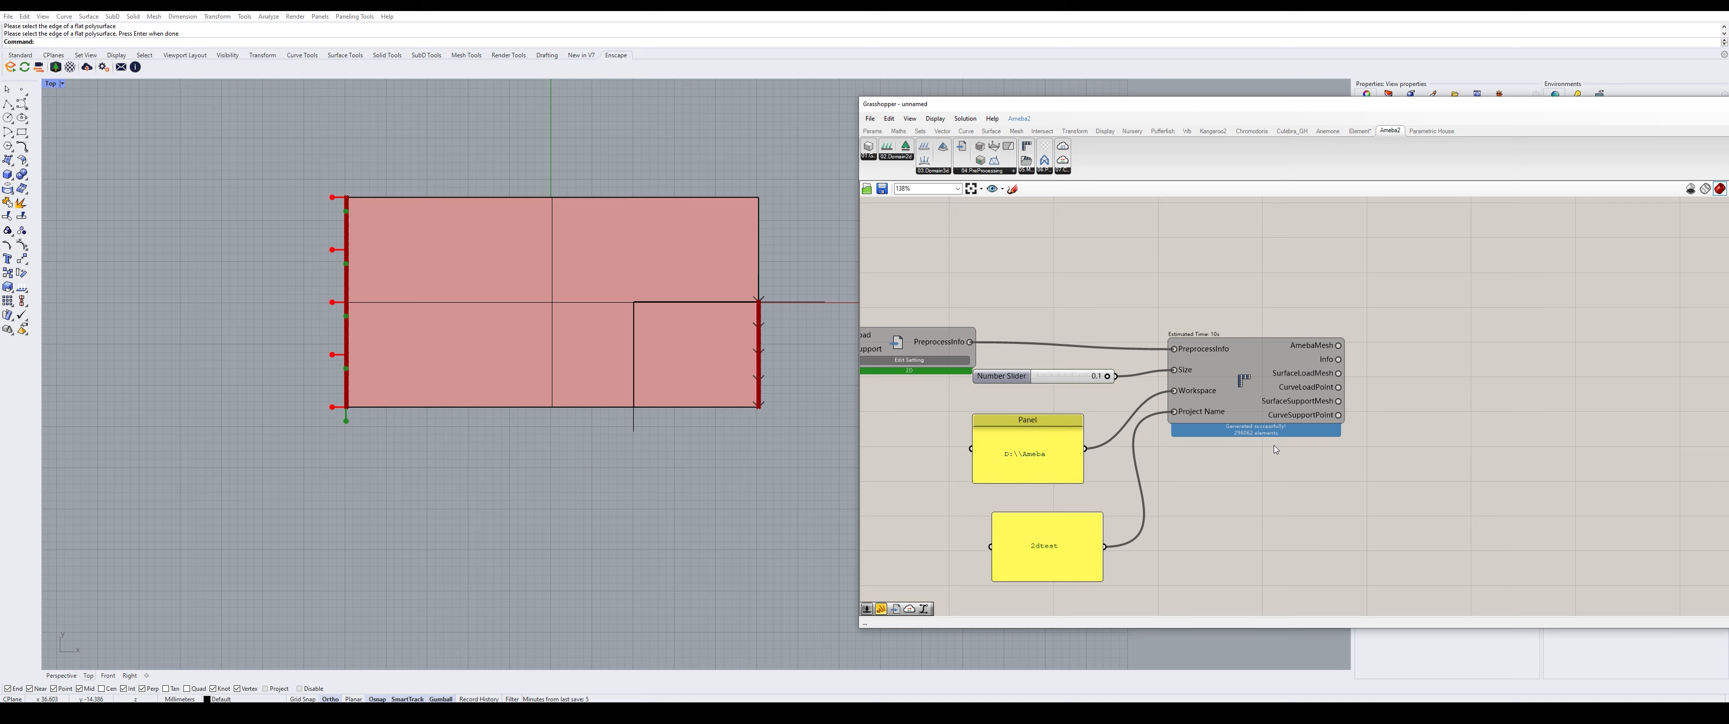
scroll(1334, 429, up, 2)
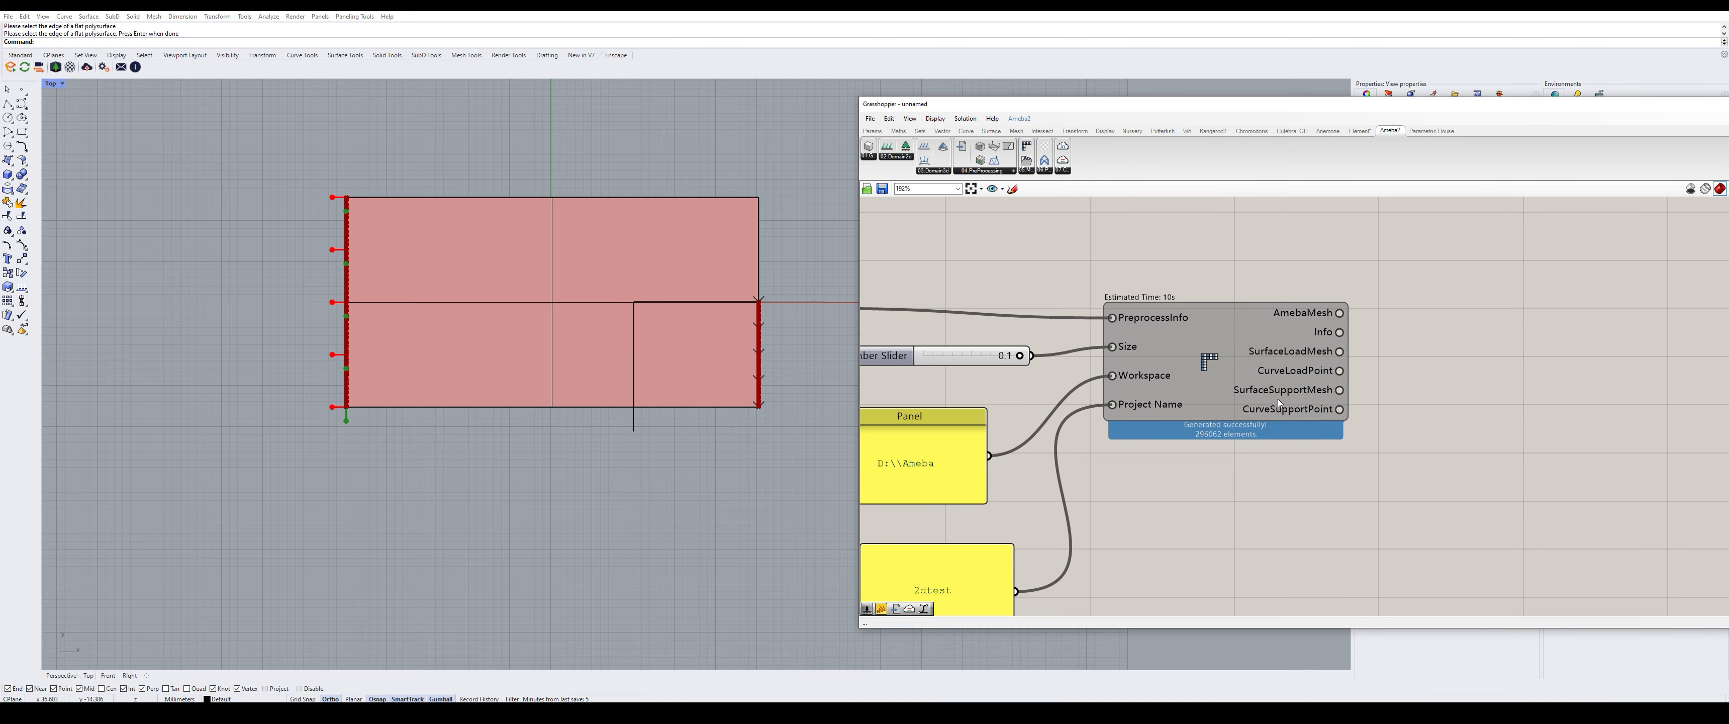
scroll(1211, 475, down, 2)
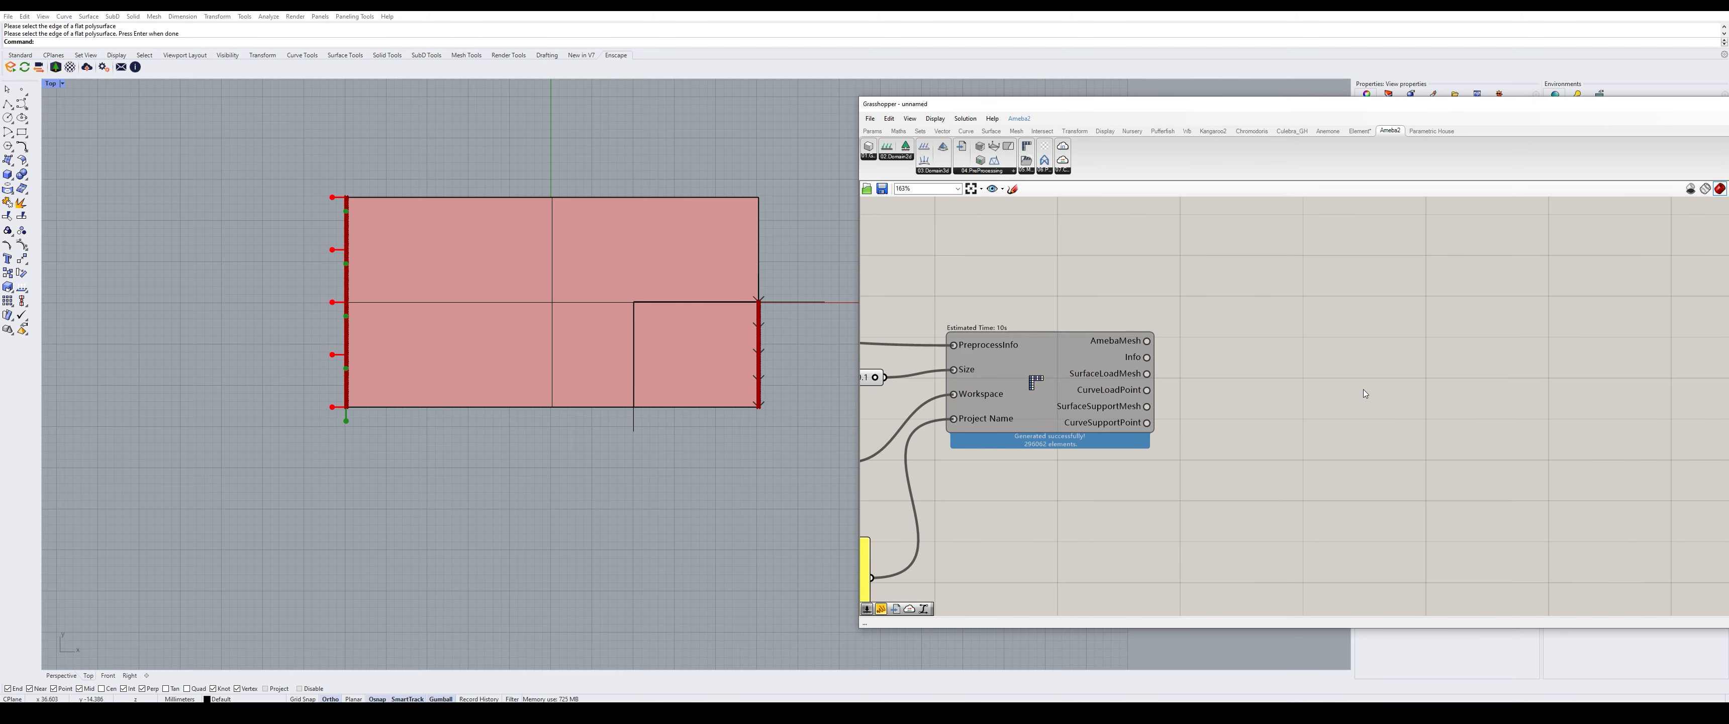
- Place an Ameba Info component and wire Ameba's Info output into it
click(1064, 160)
click(1314, 376)
drag(1308, 370, 1302, 390)
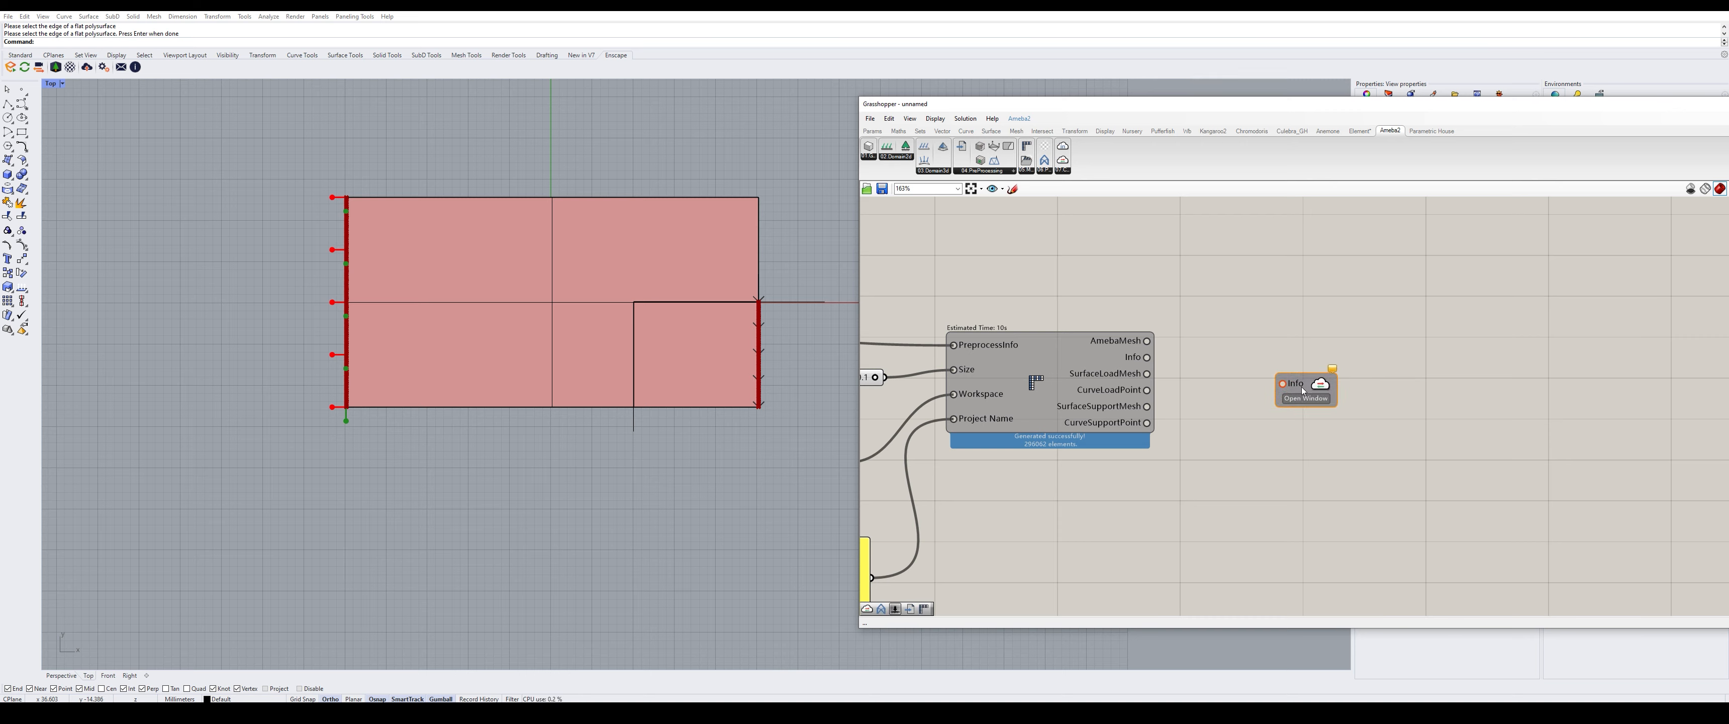
drag(1146, 358, 1295, 362)
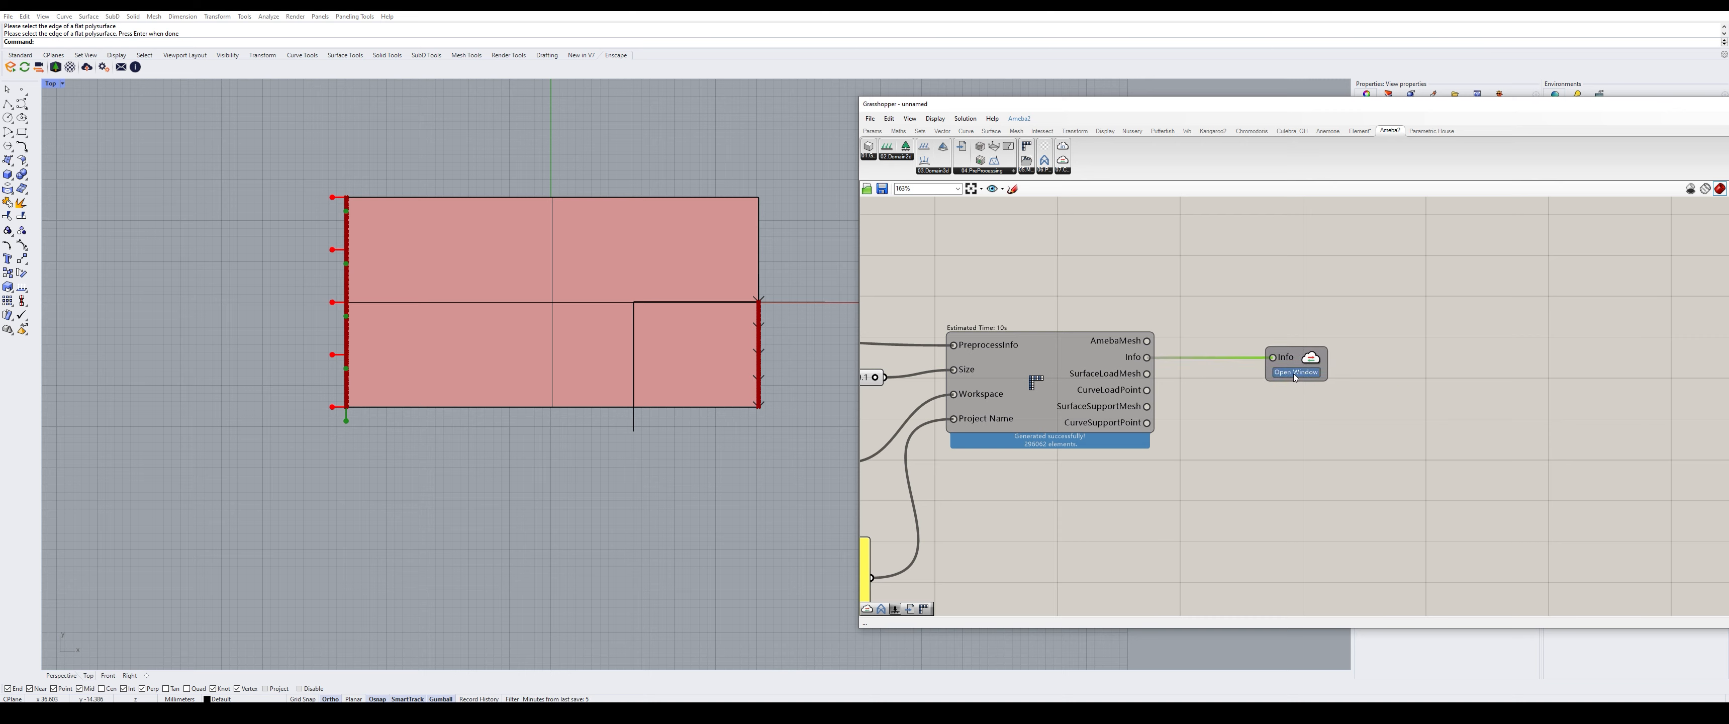
- Open the Ameba 2.0.2 solver window below the plate and set its server to U.S. SiliconValley
click(1295, 375)
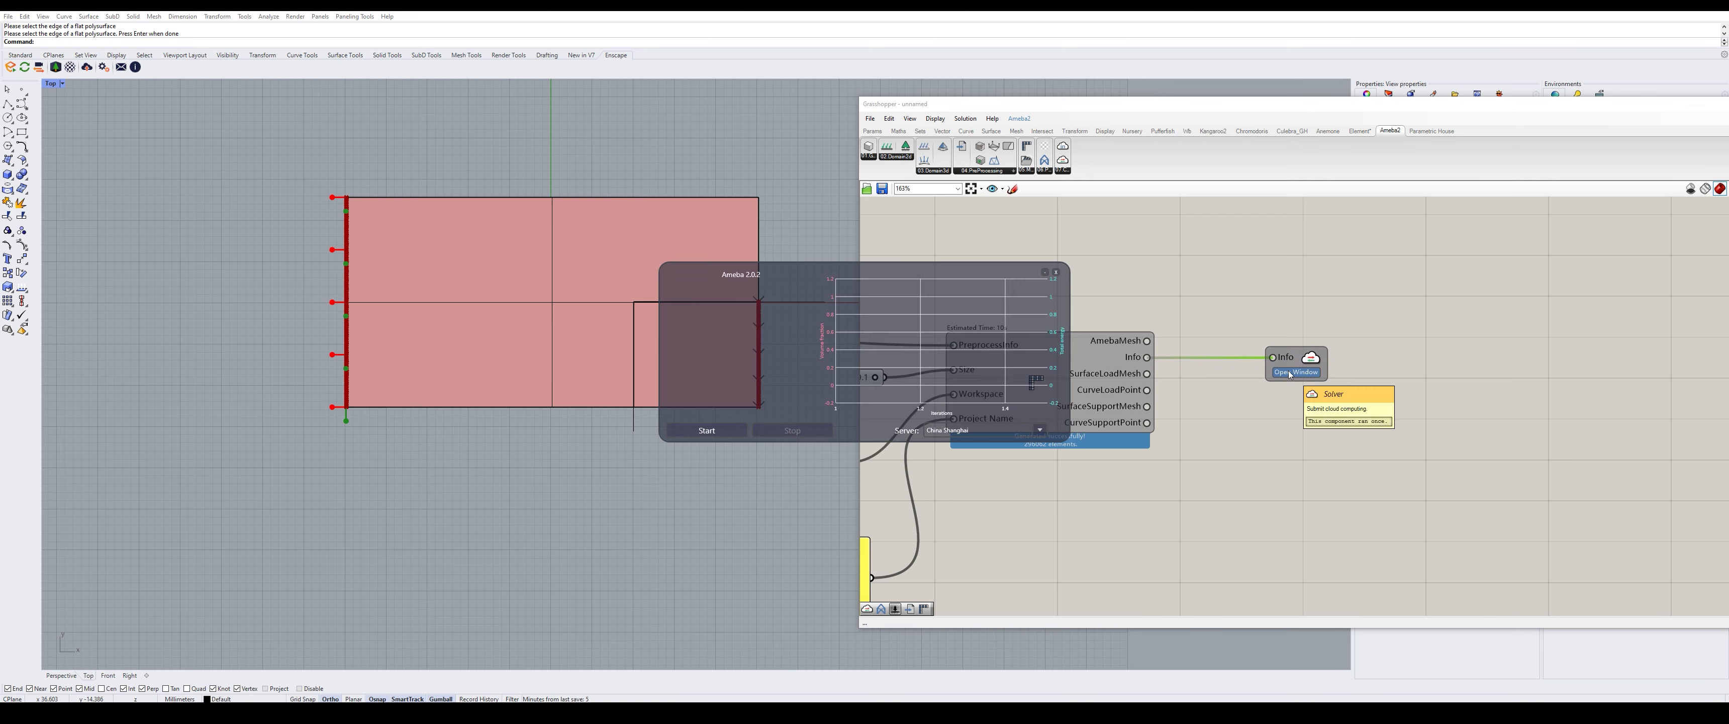
drag(934, 272, 671, 446)
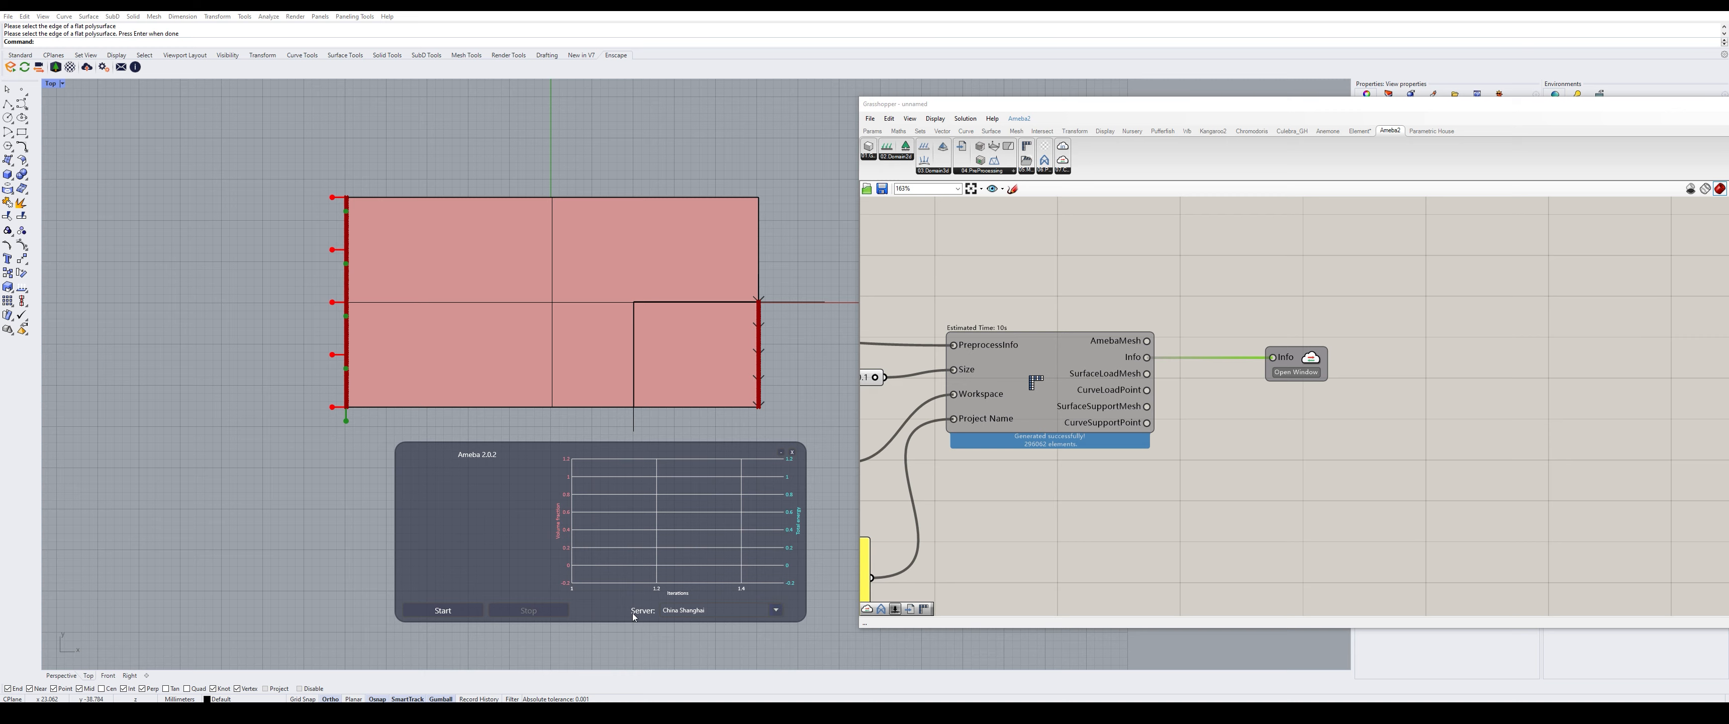
click(775, 610)
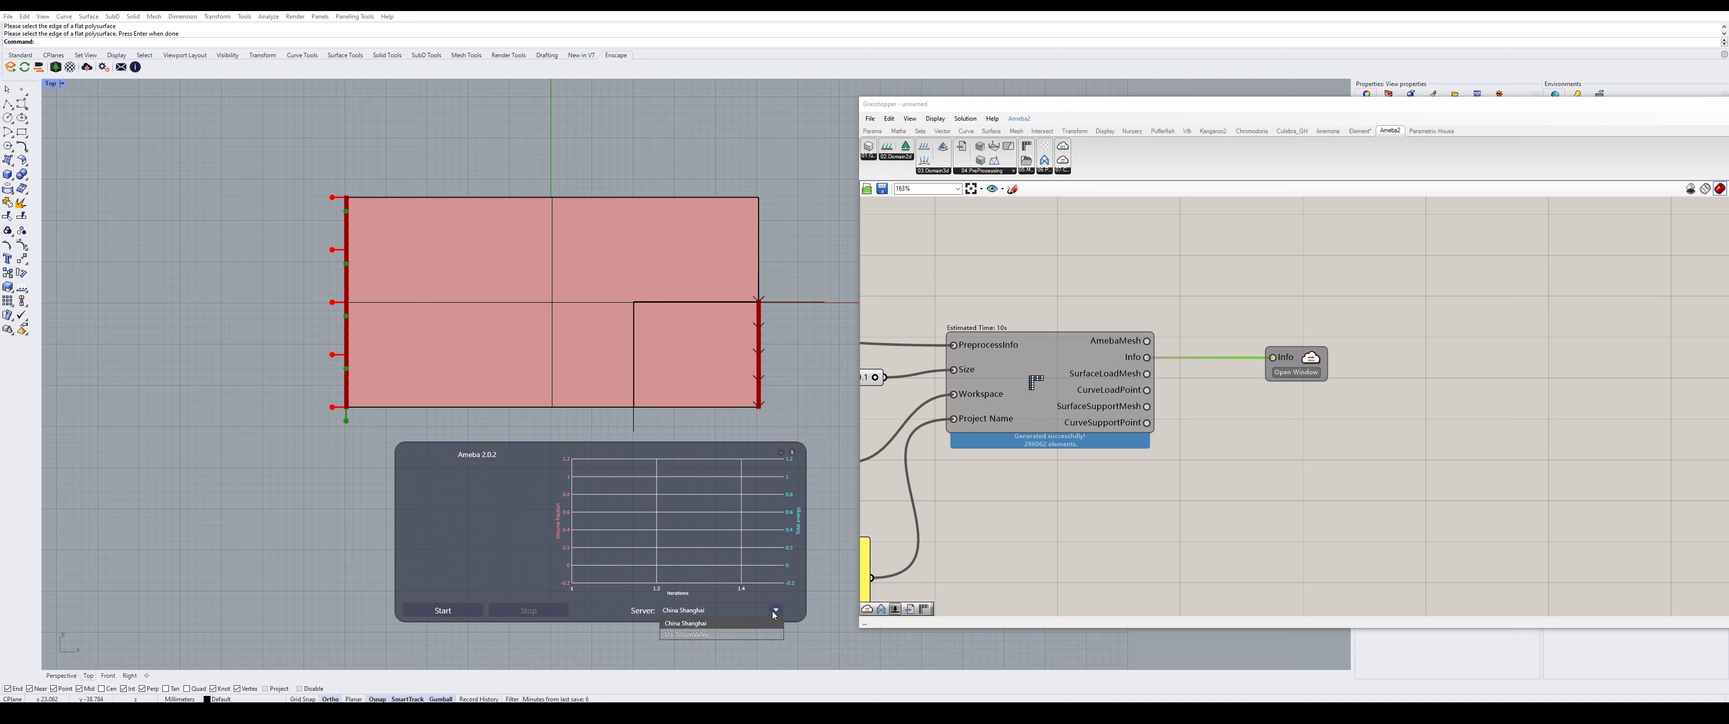
click(676, 635)
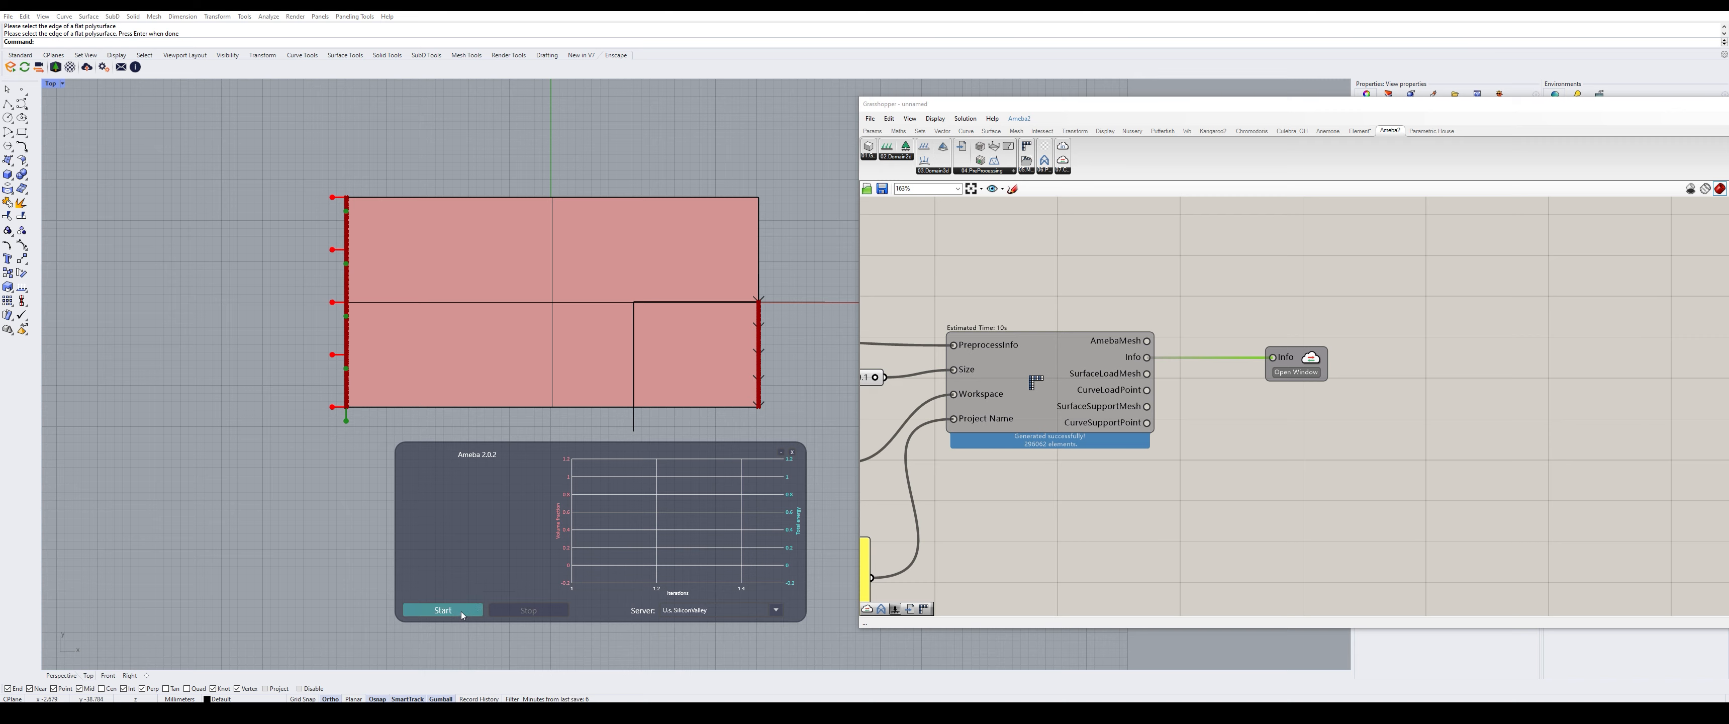
- Start the Ameba solver and let it run to a successful calculation at 62 iterations
click(442, 610)
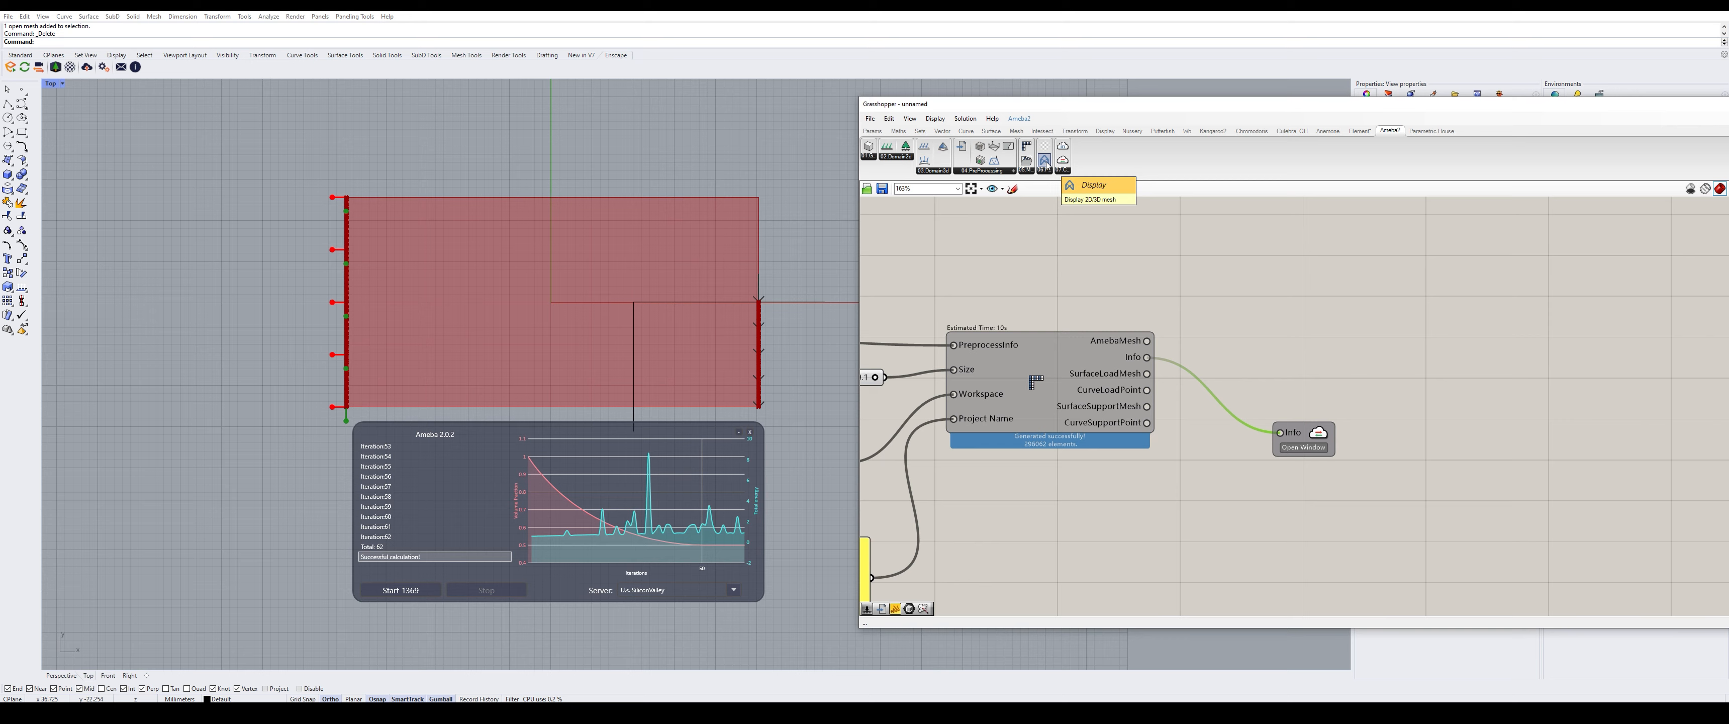
- Feed AmebaMesh and a 62 Number Slider into an Ameba Display component, colouring by Mises stress
drag(1045, 164, 1325, 313)
drag(1146, 341, 1355, 360)
double_click(1232, 266)
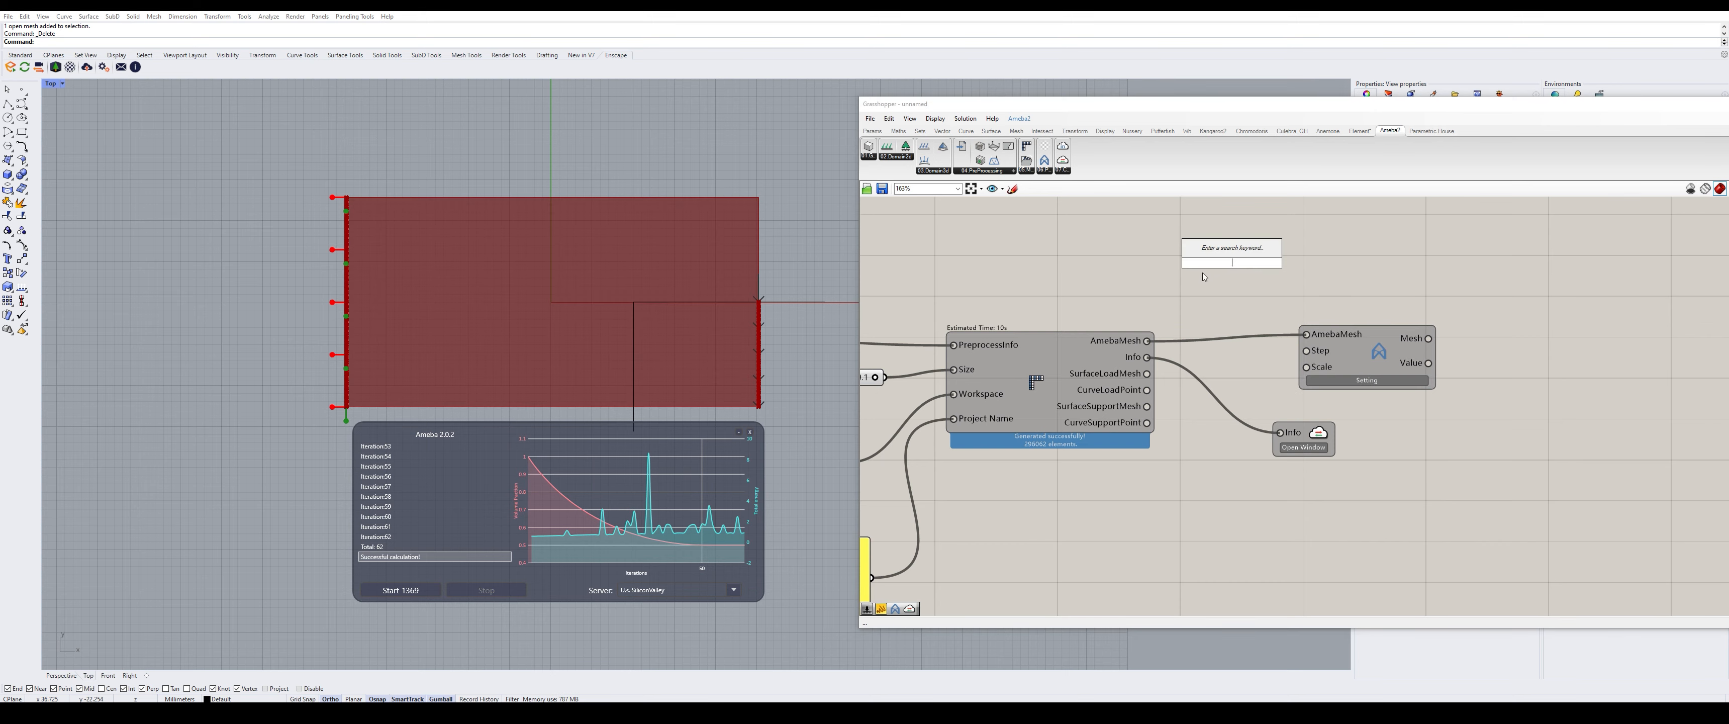
text(62)
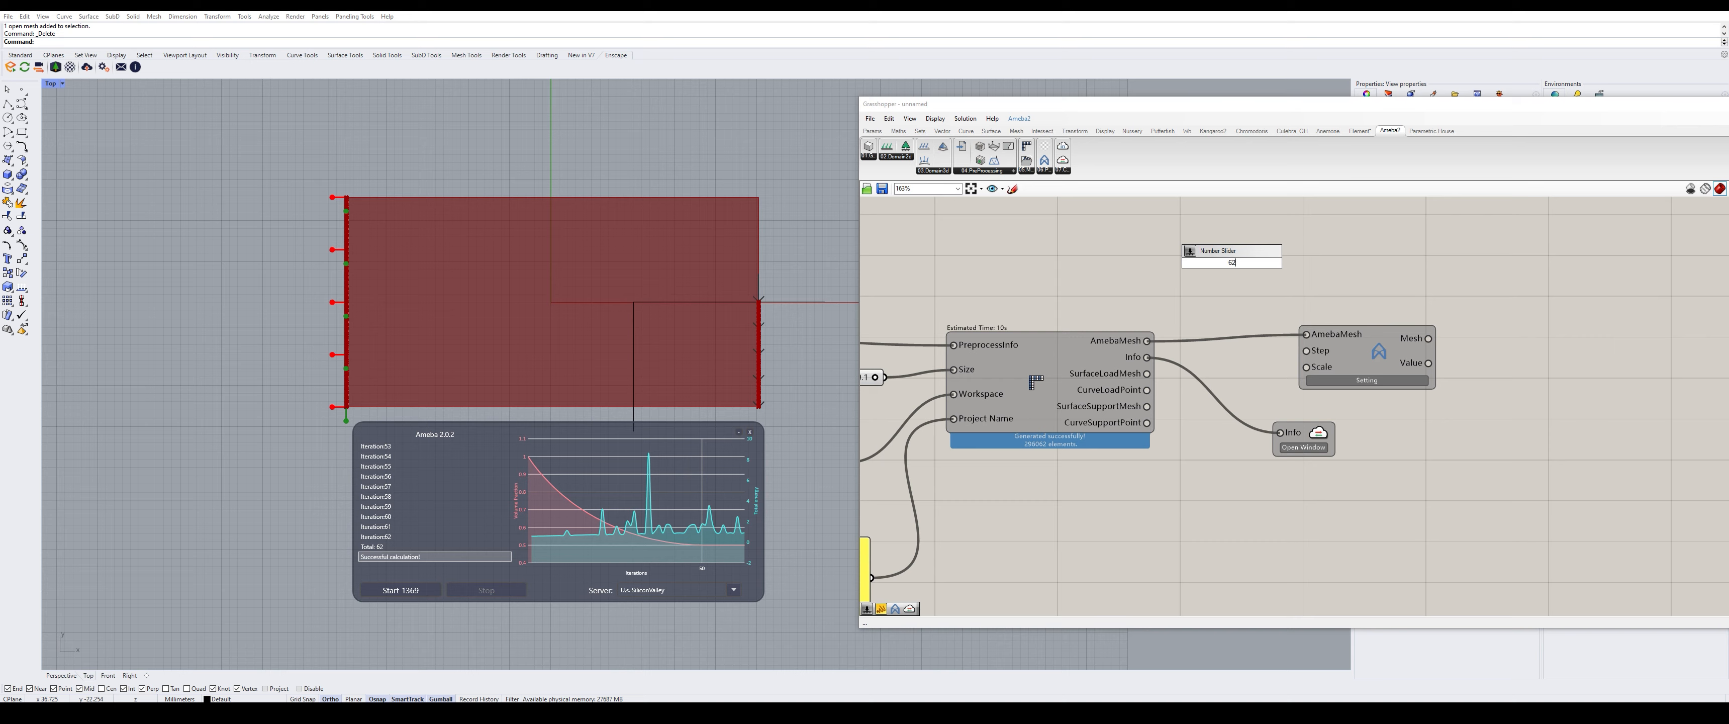
key(Return)
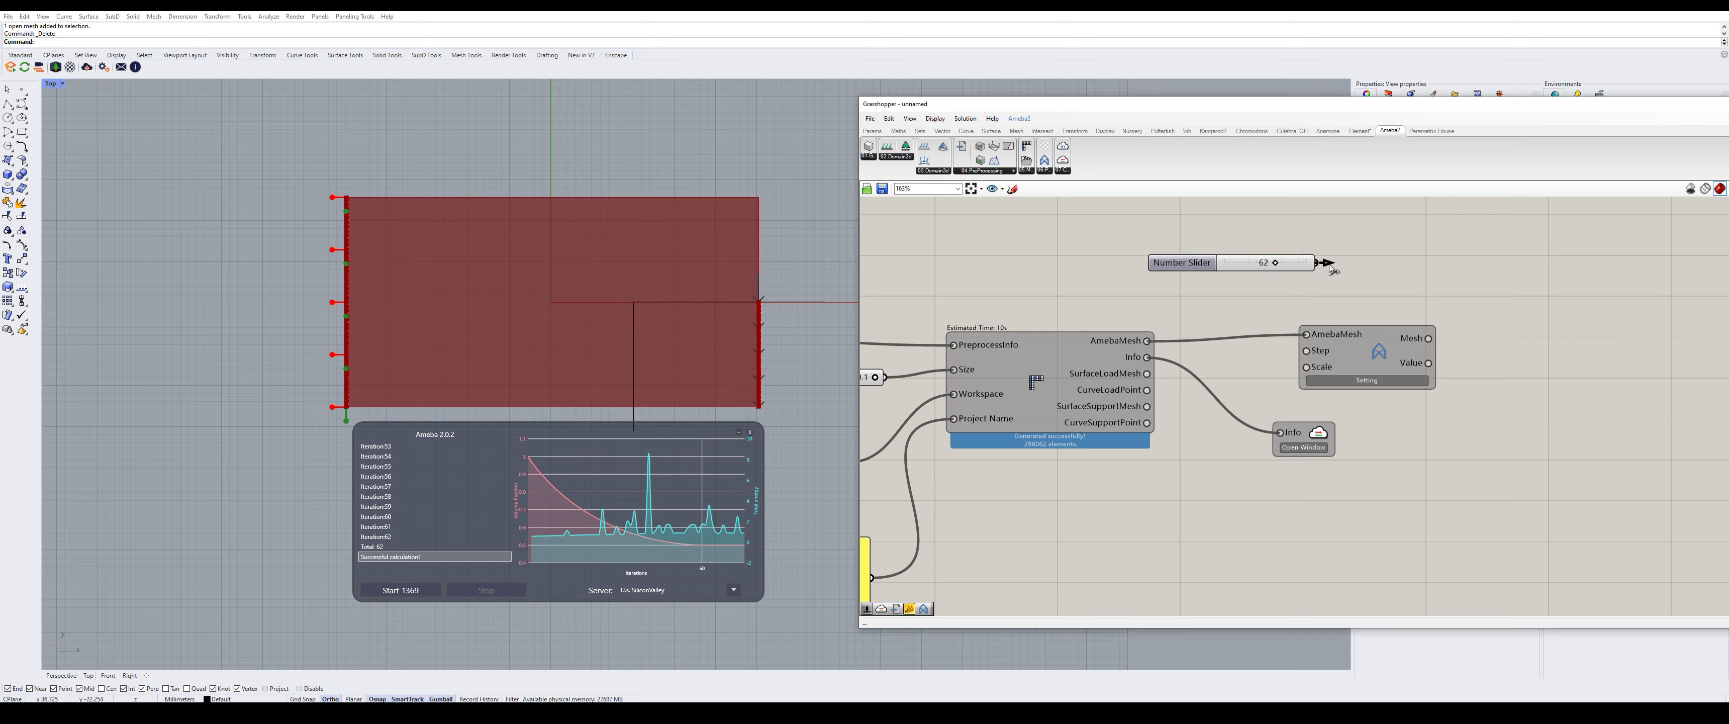
drag(1316, 263, 1406, 318)
drag(1196, 266, 1146, 273)
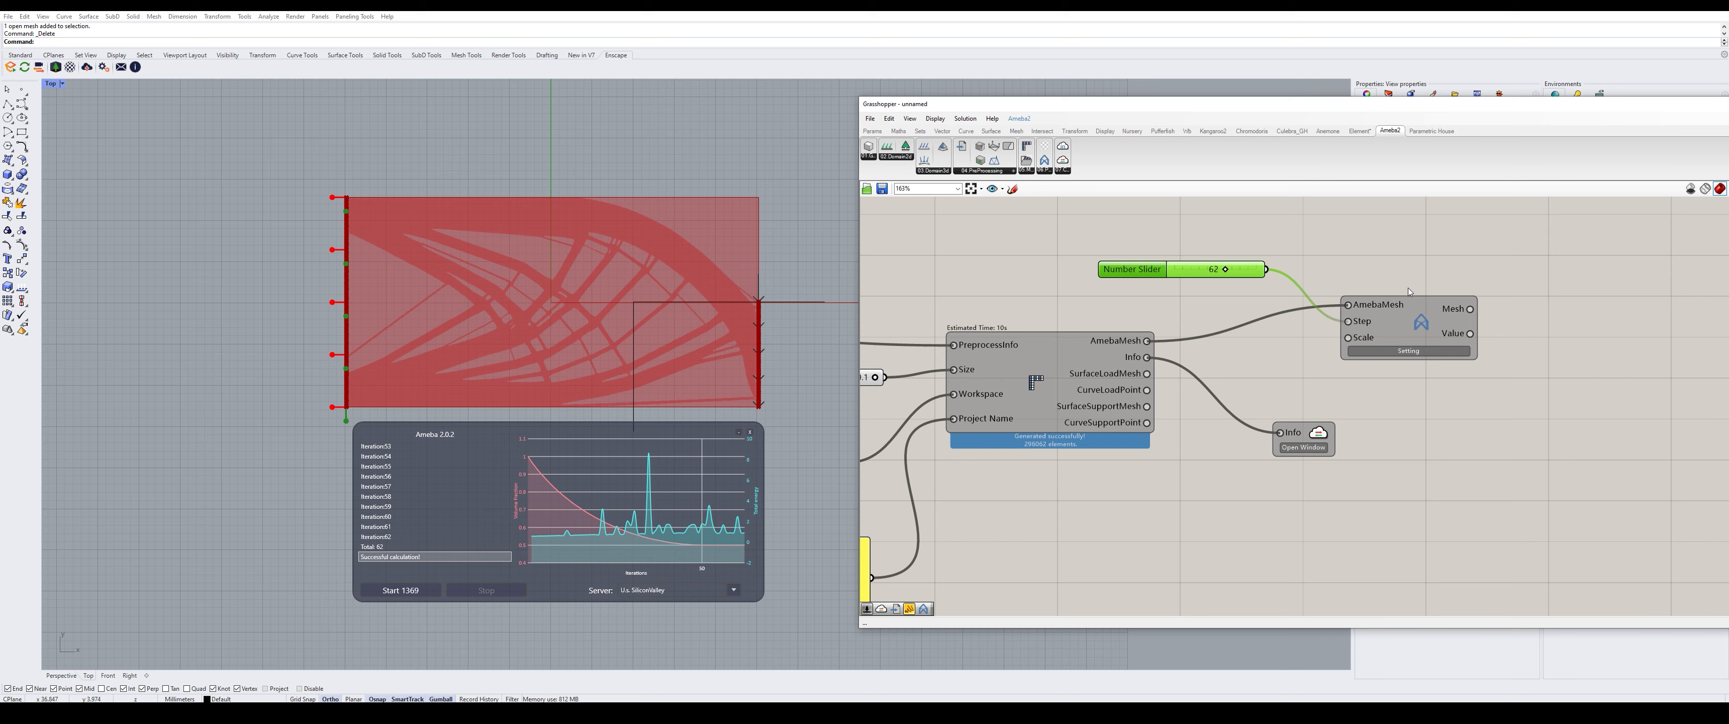
right_click(1420, 323)
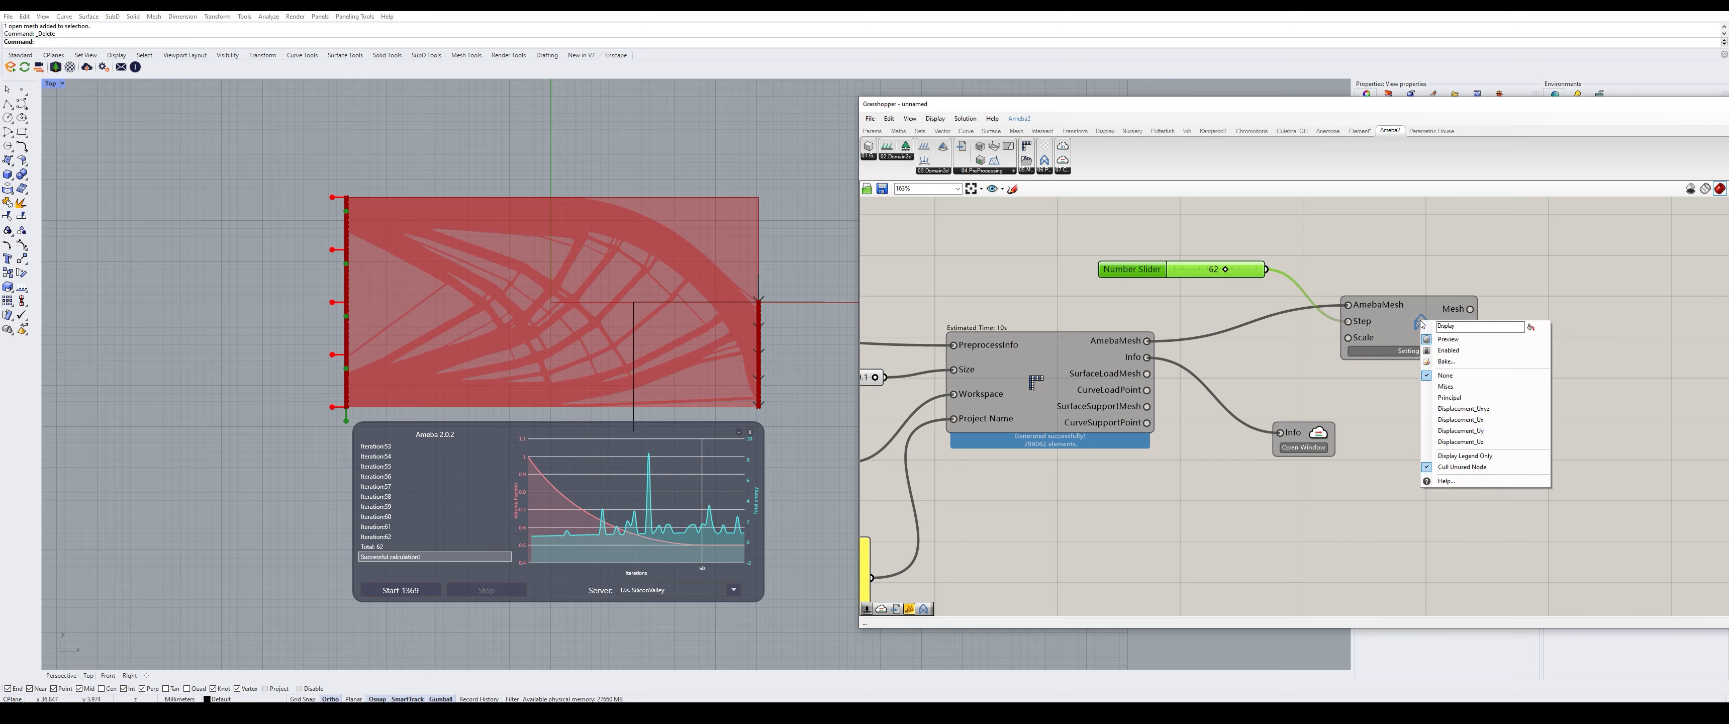
click(1479, 388)
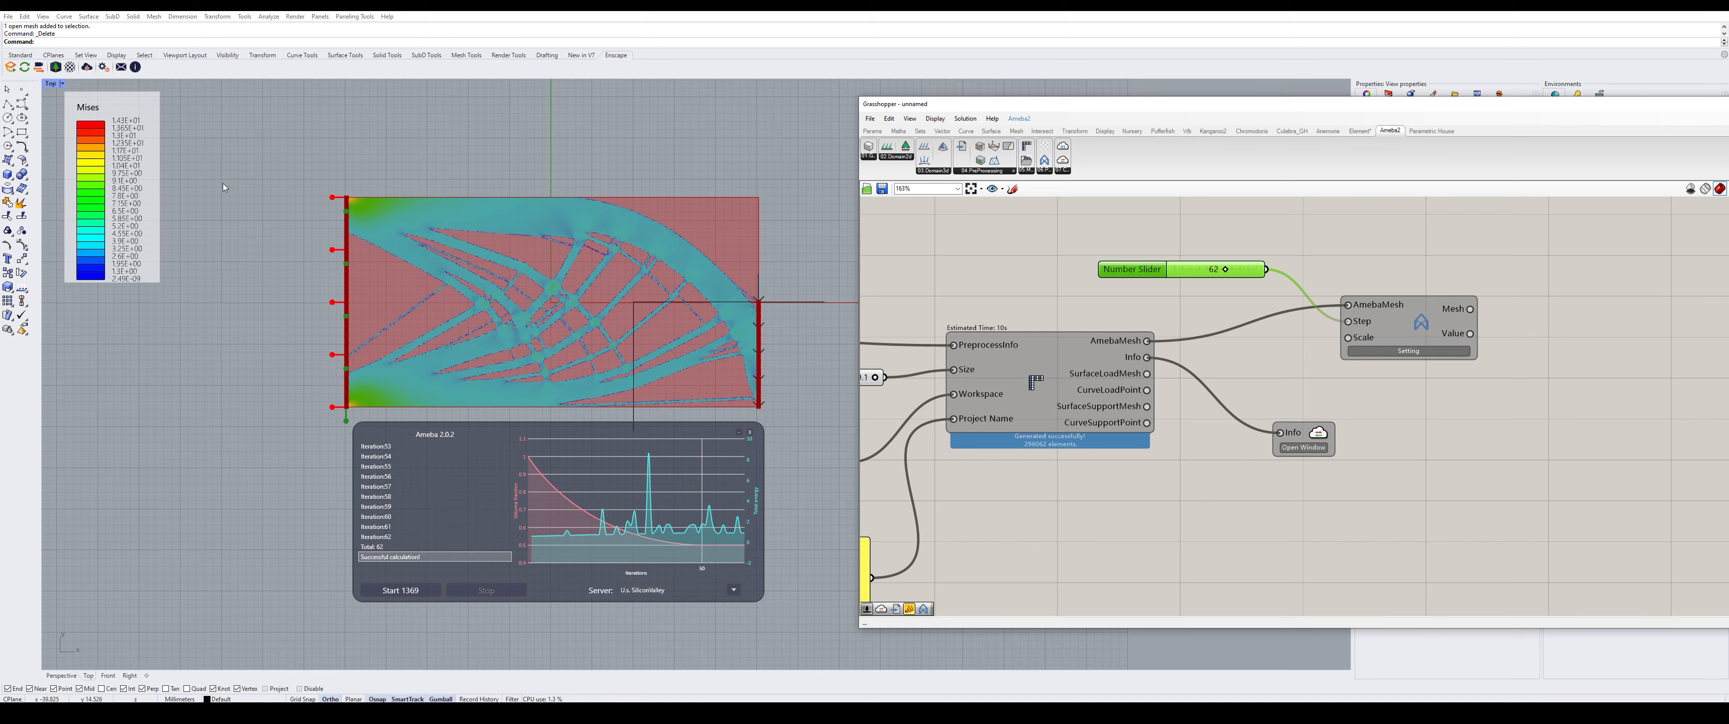